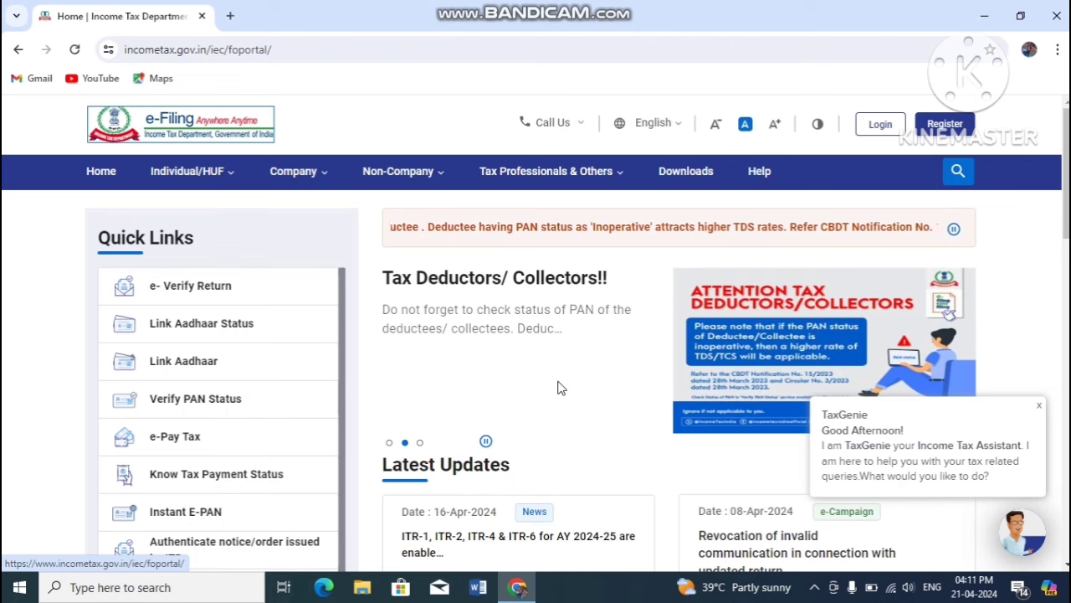
click(301, 174)
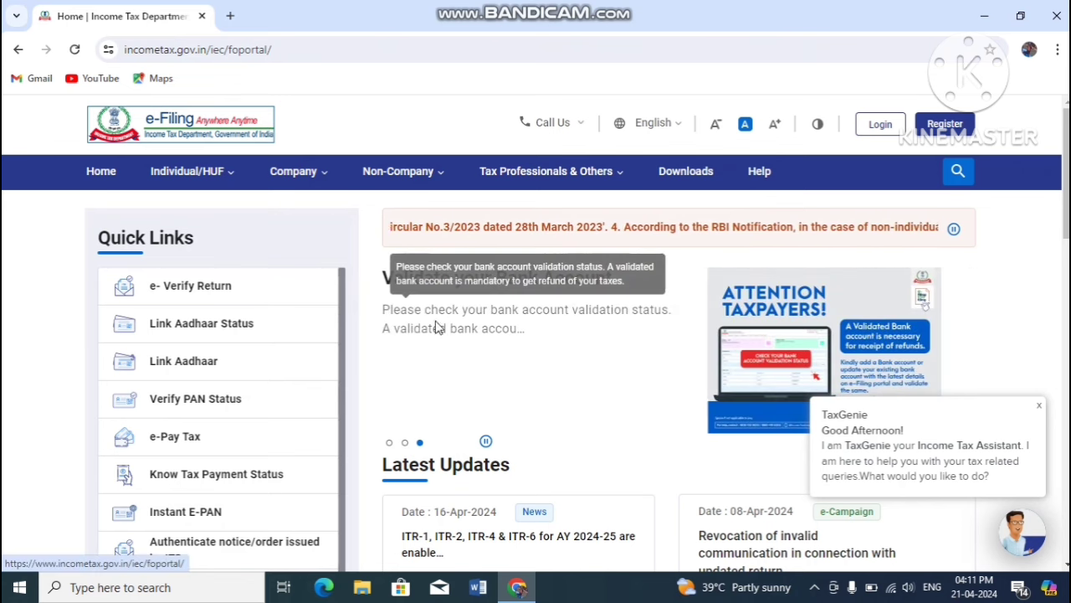
click(941, 135)
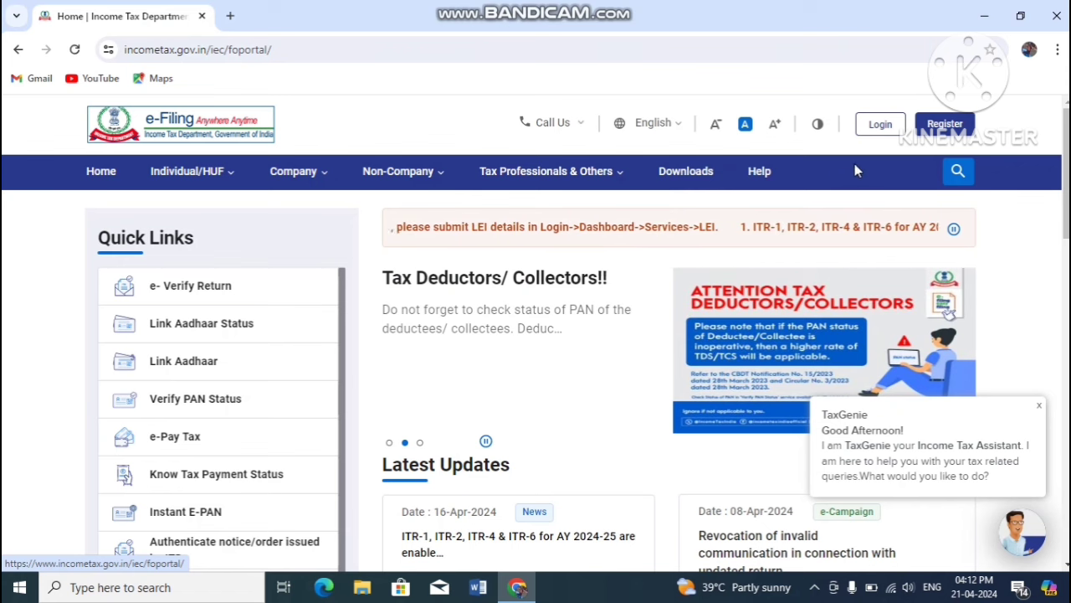
Step: Open the portal's login page, enter the taxpayer's user ID and continue to the password page
click(880, 124)
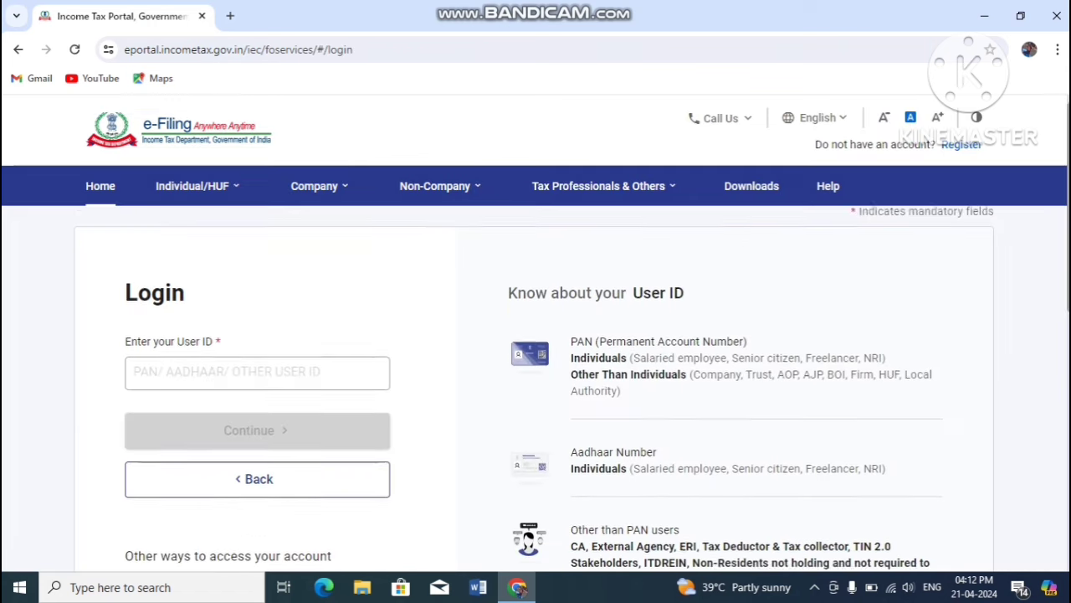
click(288, 395)
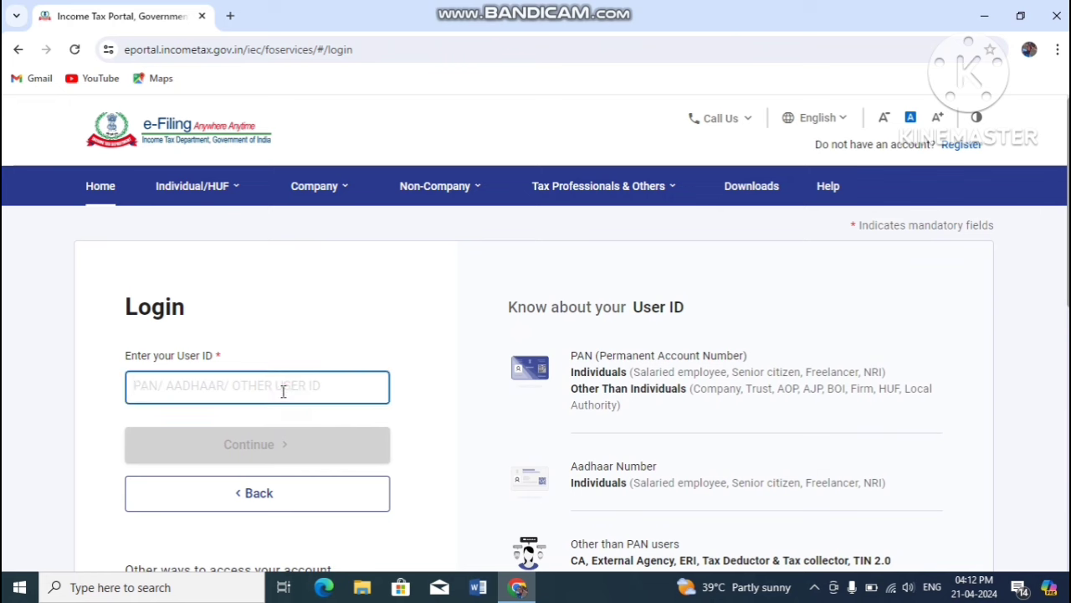
key(ctrl+v)
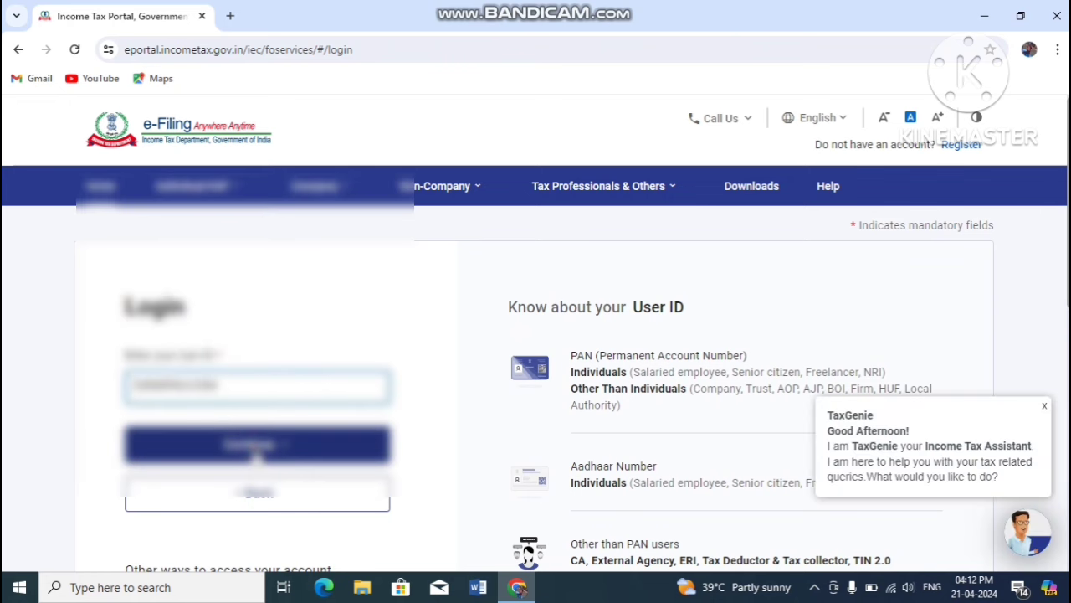
click(256, 452)
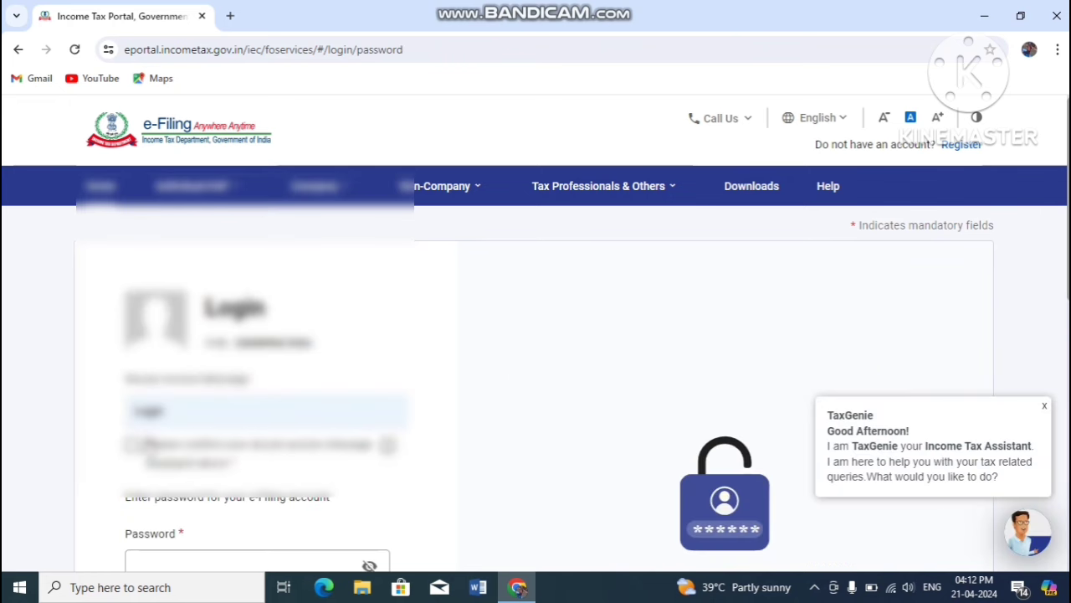
Step: Confirm the secure access message, enter the account password and log in to the dashboard
click(131, 444)
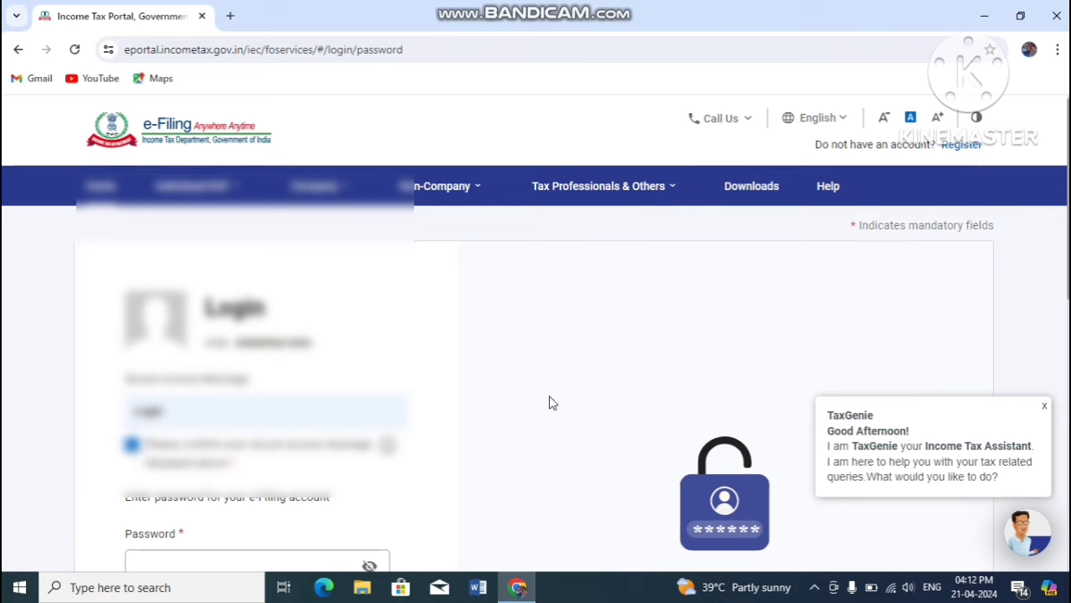
scroll(550, 393, down, 2)
click(155, 414)
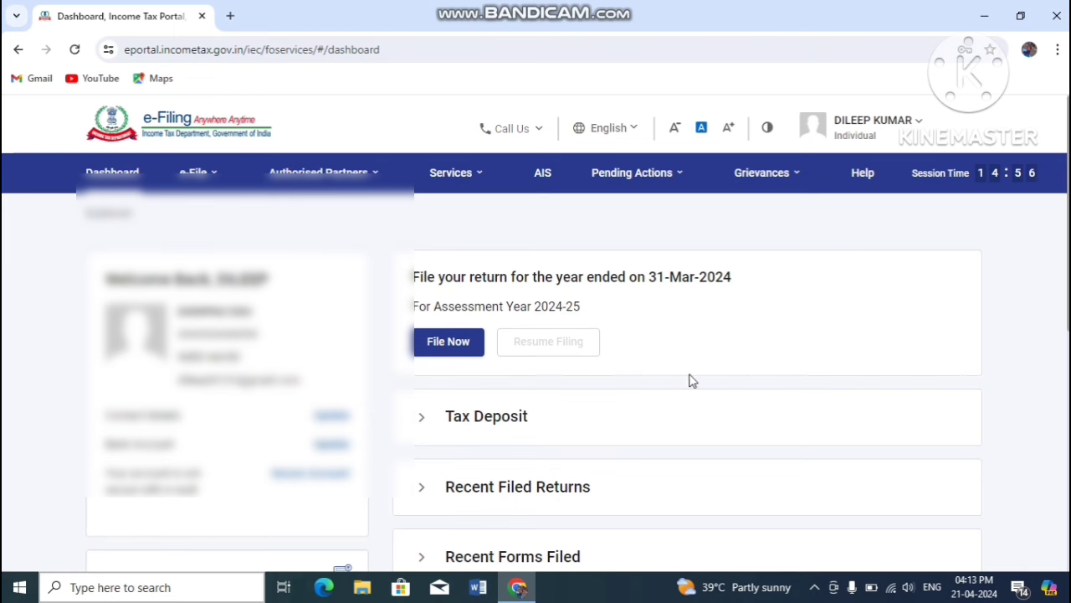
Step: Start filing the return for the year ended 31-Mar-2024, Assessment Year 2024-25, from the dashboard
scroll(694, 374, down, 1)
scroll(586, 326, up, 1)
scroll(232, 378, down, 2)
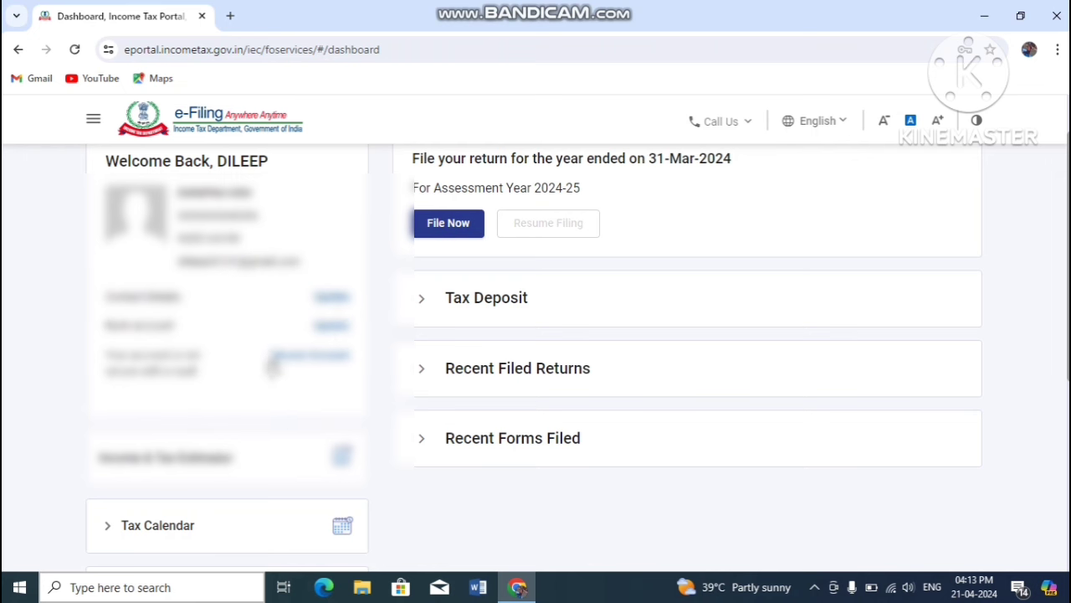
scroll(603, 279, up, 2)
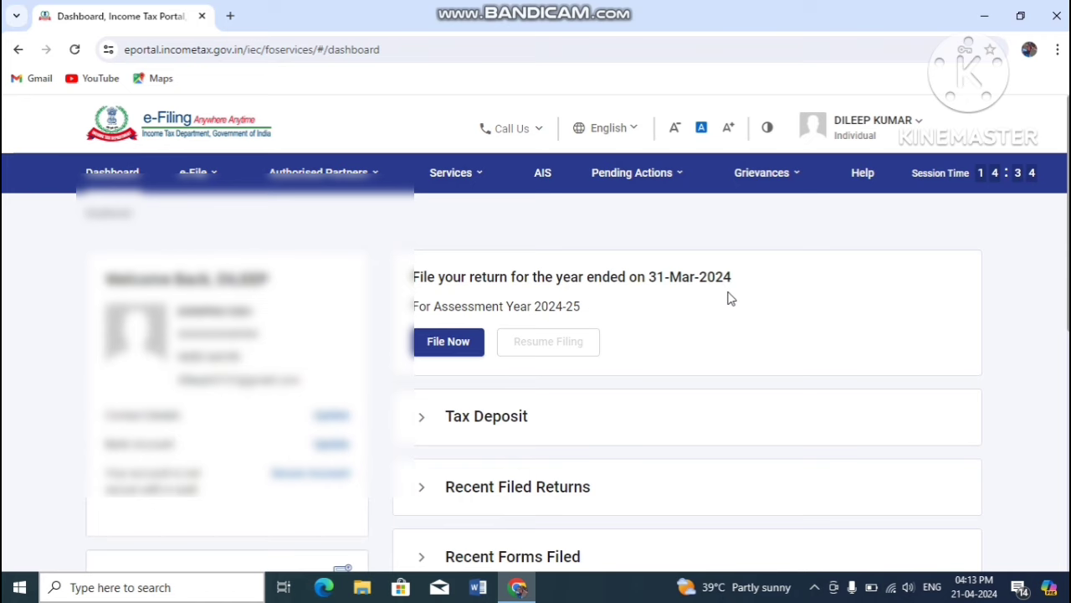
scroll(728, 298, down, 2)
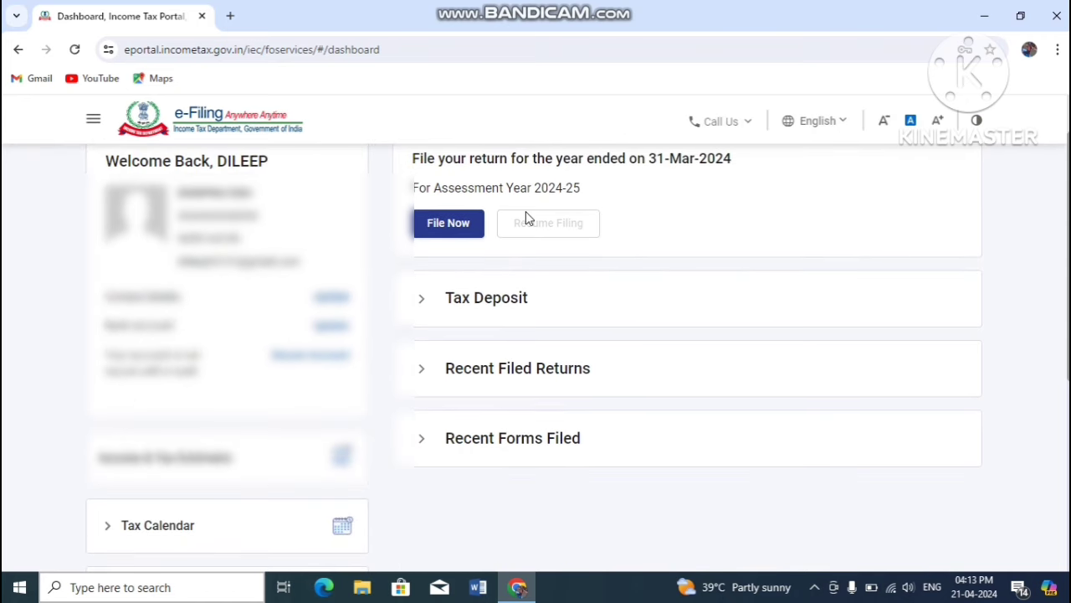
click(444, 231)
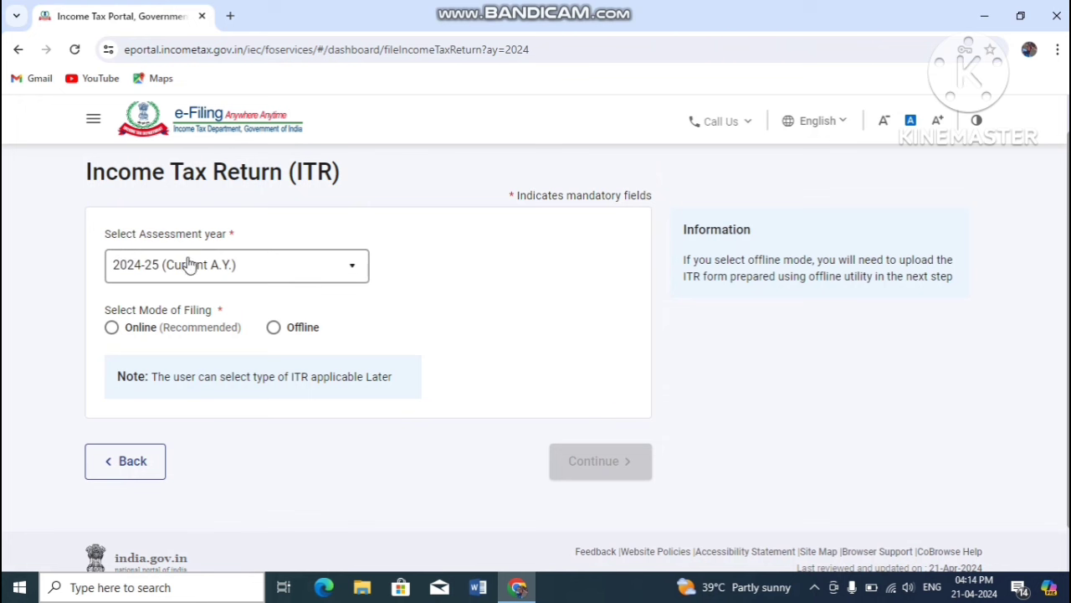
Step: Select assessment year 2024-25 (Current A.Y.) with the Online mode of filing and continue
click(352, 268)
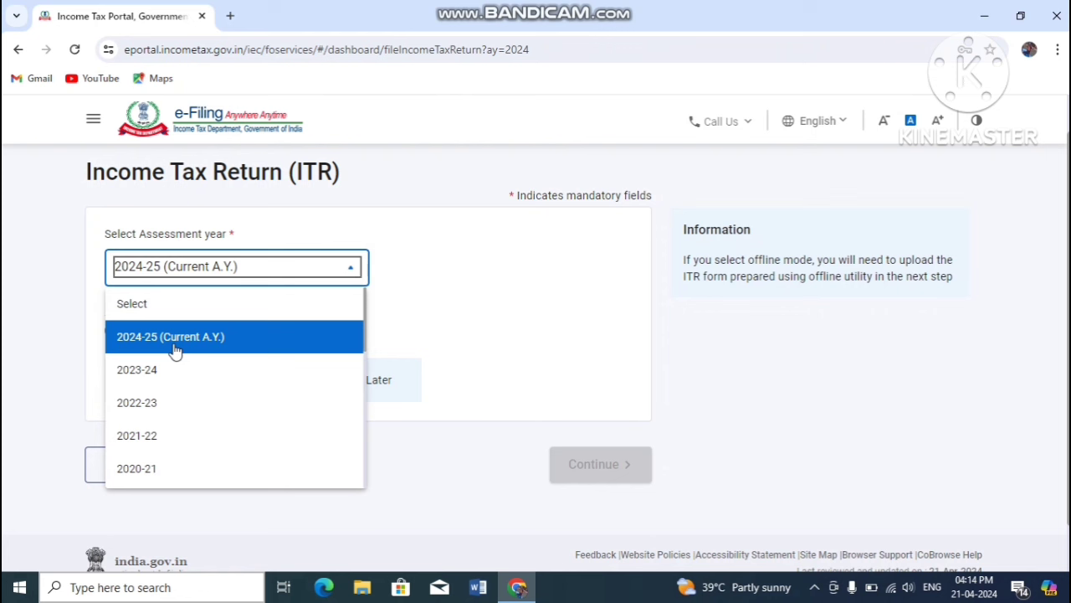
click(241, 338)
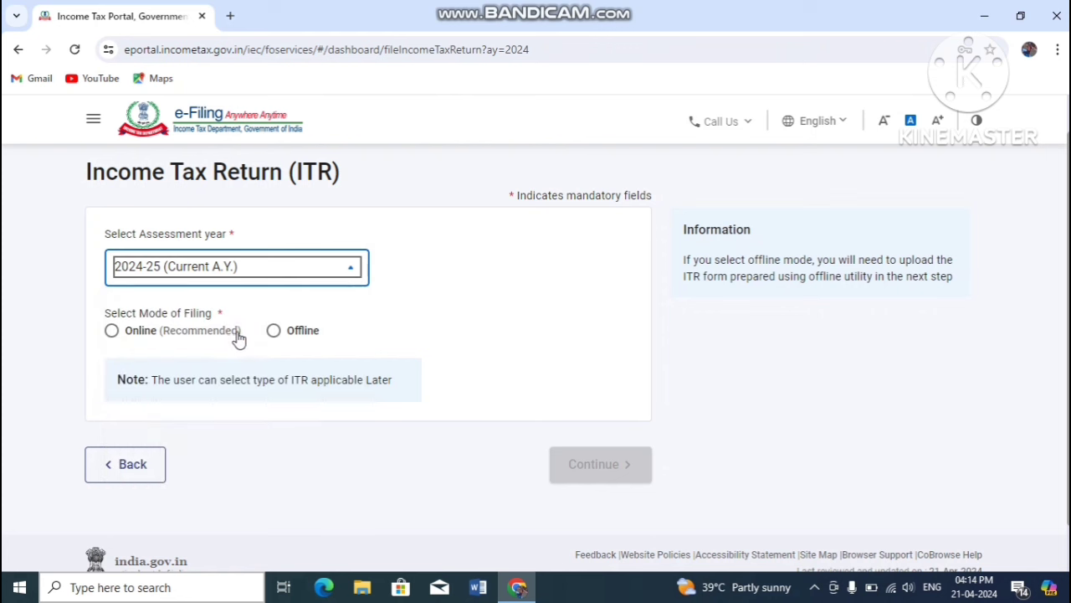
click(112, 335)
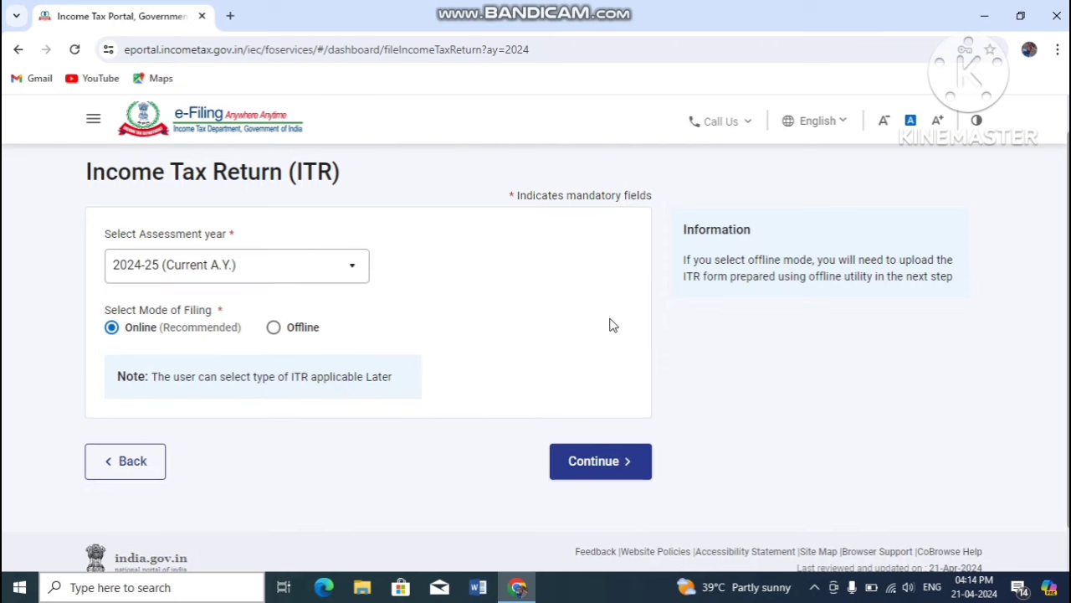
scroll(609, 324, down, 1)
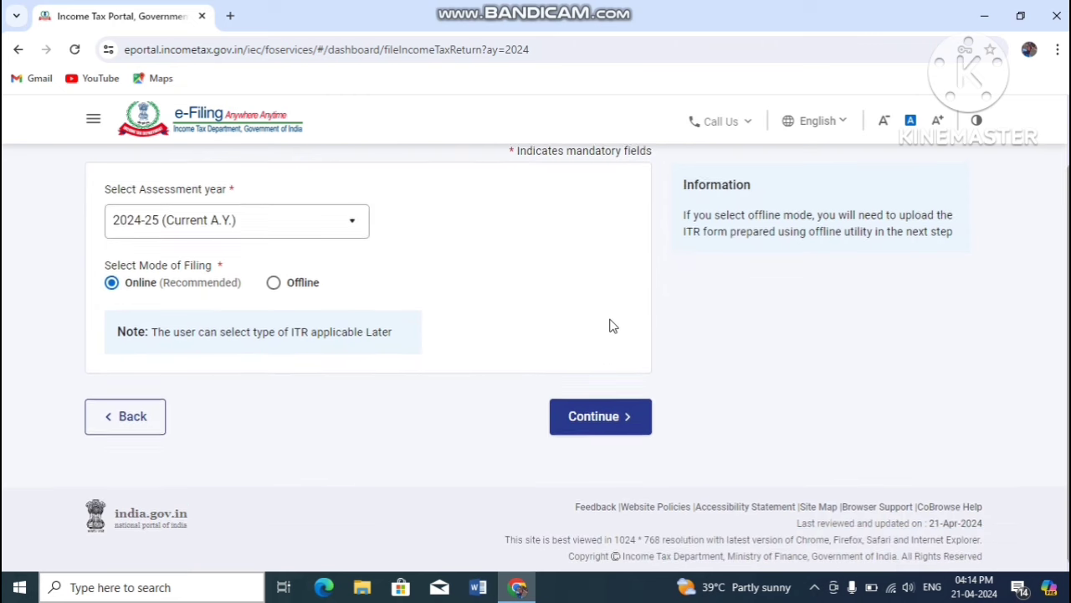
click(599, 414)
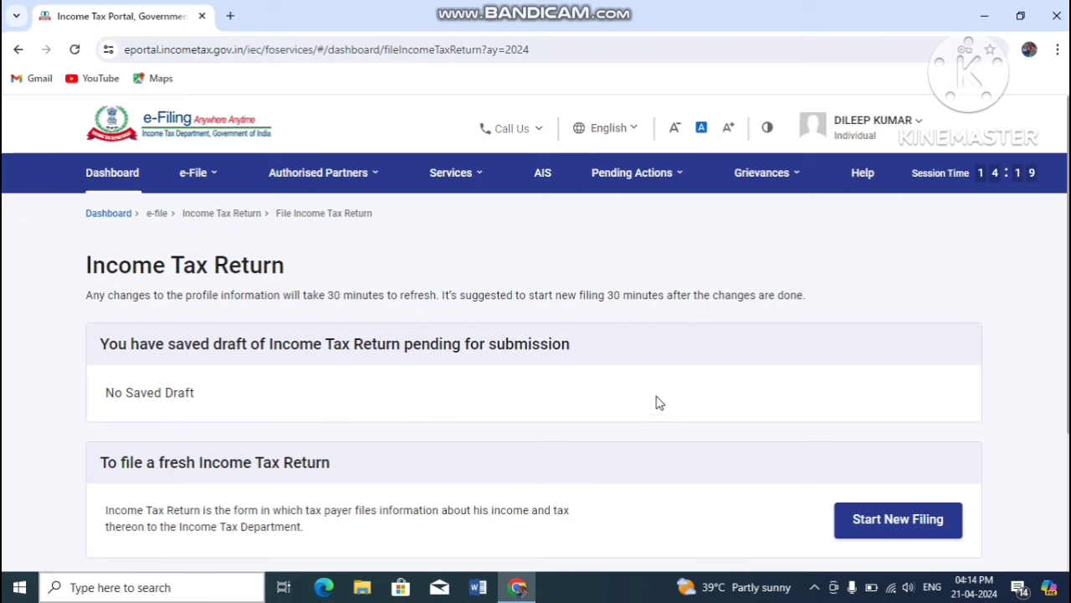
Step: Start a new filing for a fresh Income Tax Return and continue with the Individual status
scroll(325, 341, down, 3)
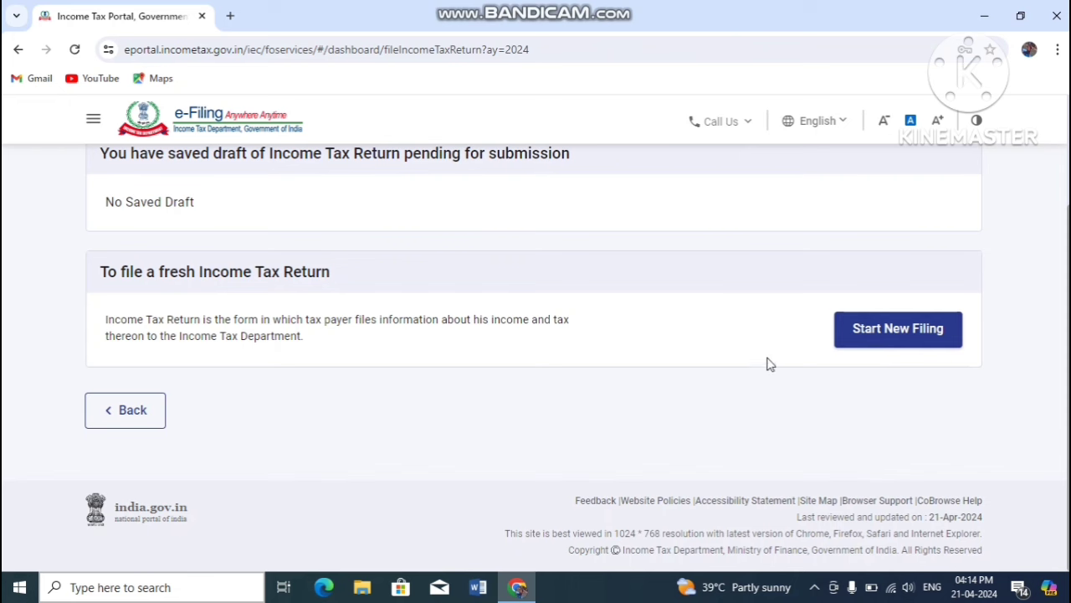
click(853, 345)
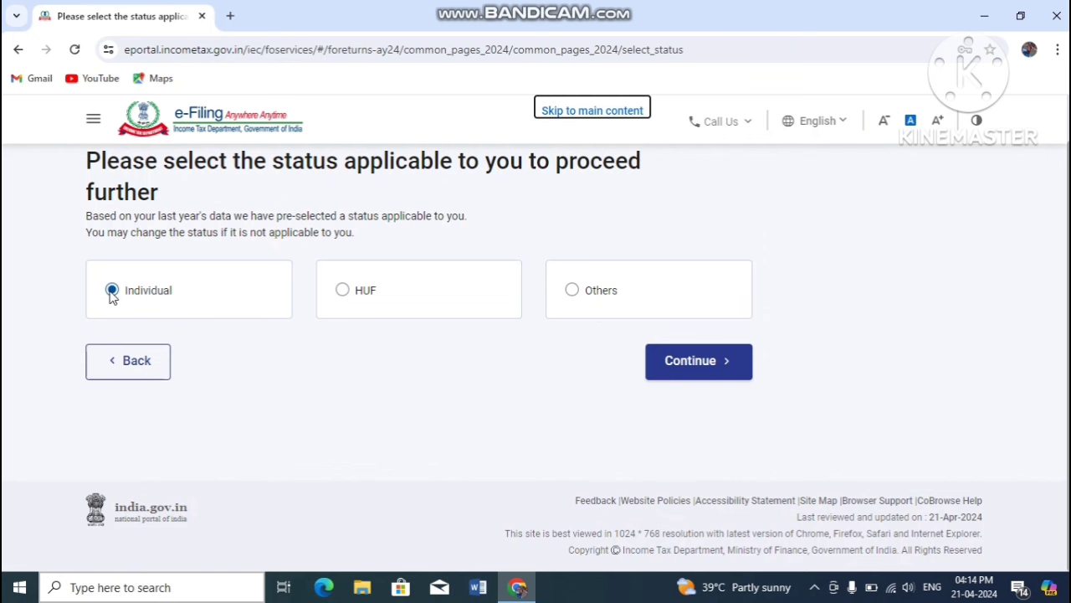
click(679, 363)
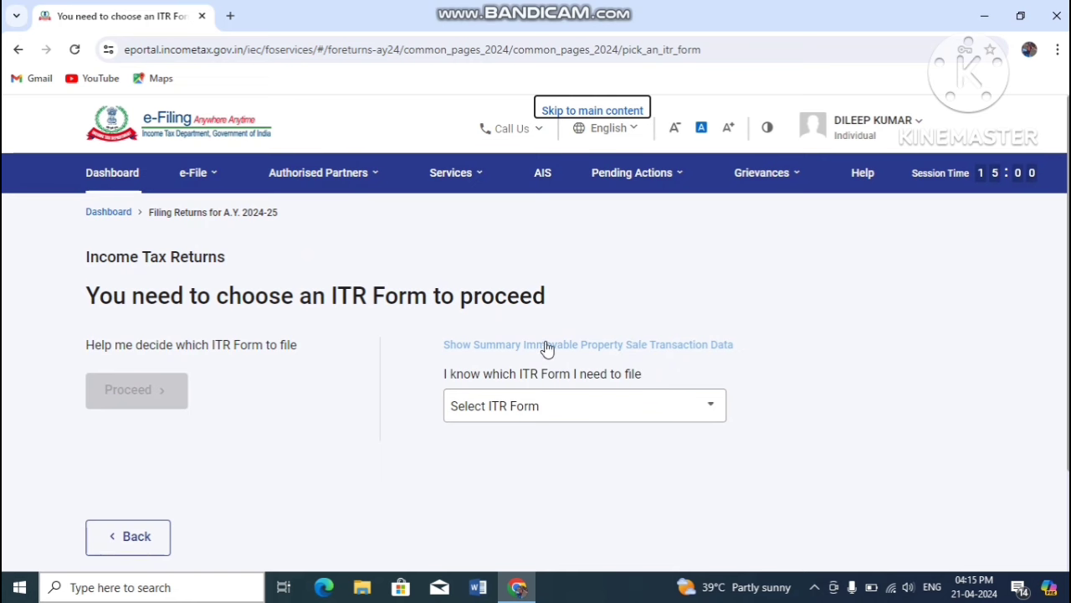
Step: Choose ITR - 1 as the ITR form to file
scroll(605, 306, down, 2)
scroll(605, 306, up, 2)
scroll(1035, 304, down, 1)
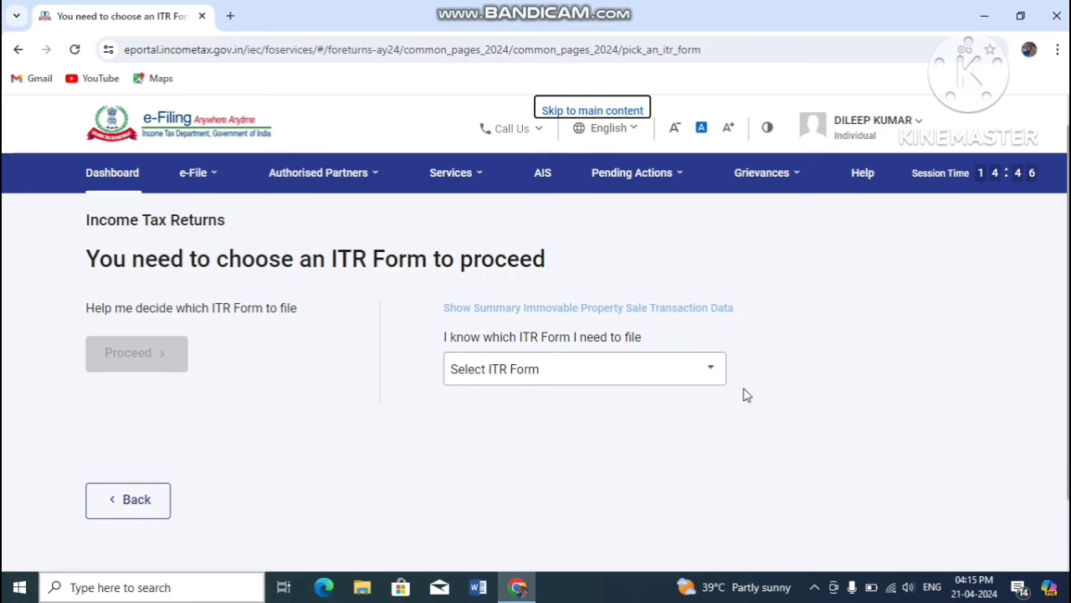
click(707, 371)
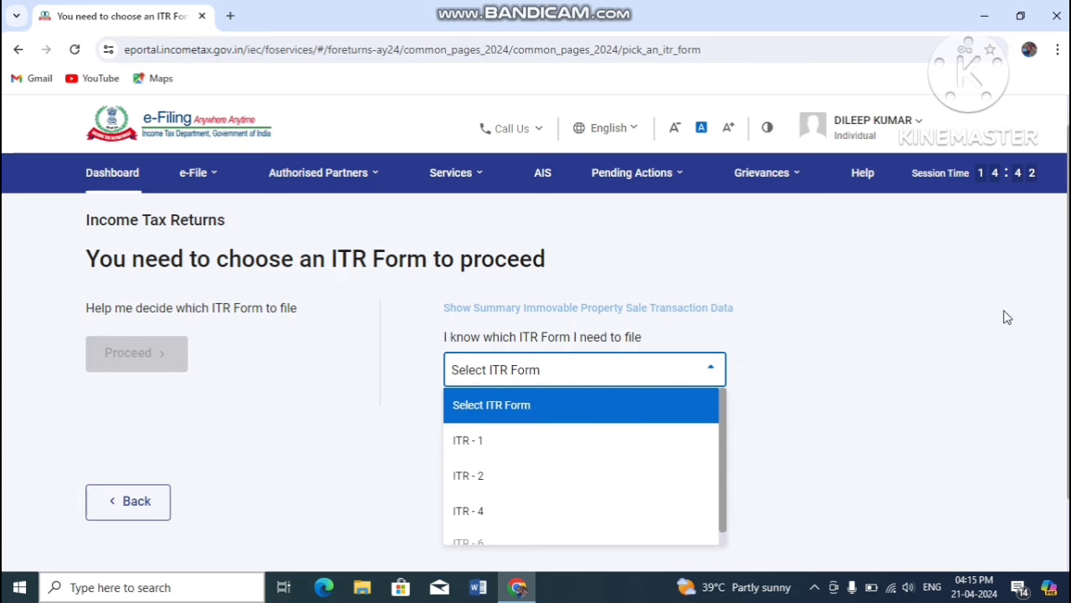
scroll(1002, 313, down, 2)
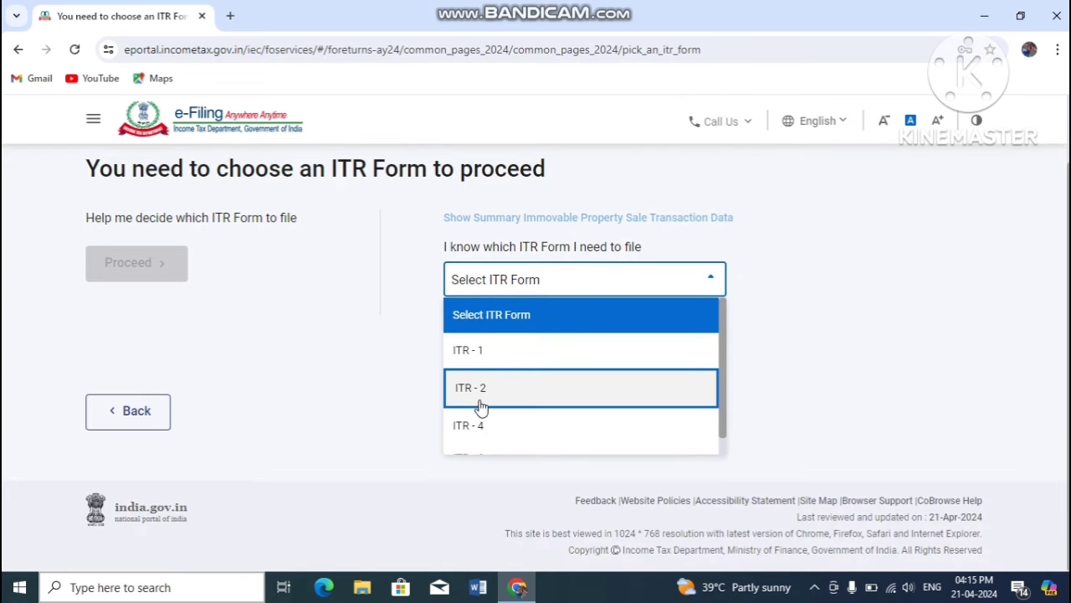
scroll(574, 409, down, 1)
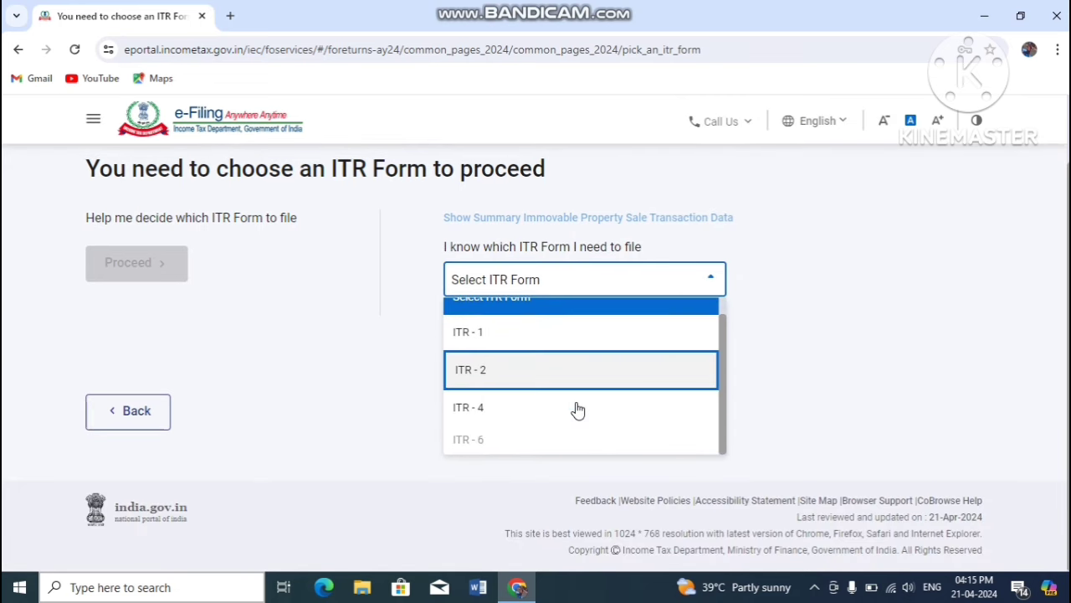
scroll(572, 366, up, 1)
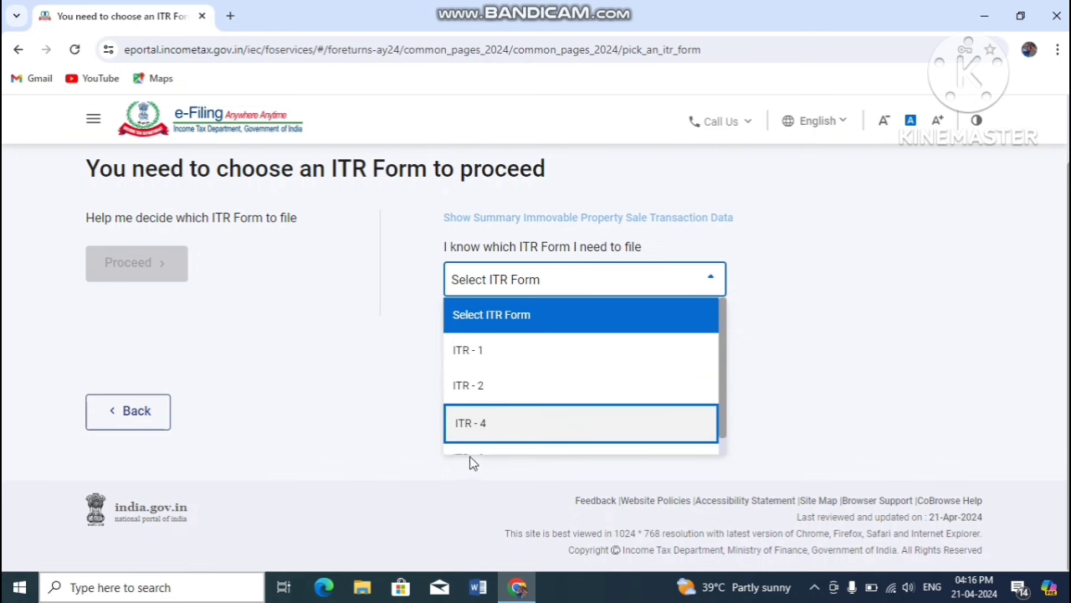
click(540, 353)
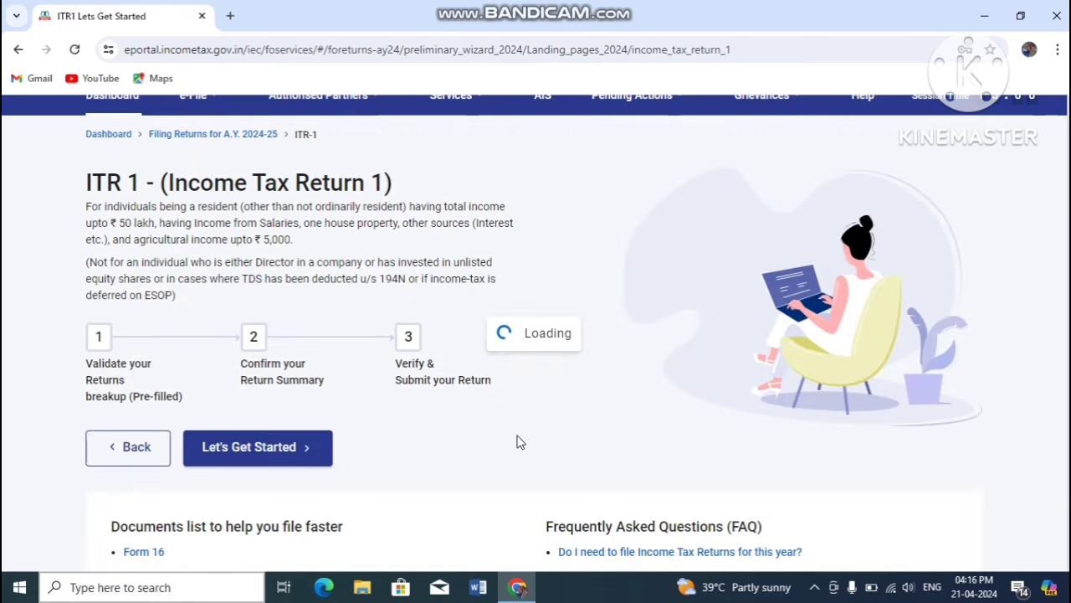
Step: Get started with ITR-1 and submit "Taxable income is more than basic exemption limit" as the reason for filing
scroll(516, 442, down, 3)
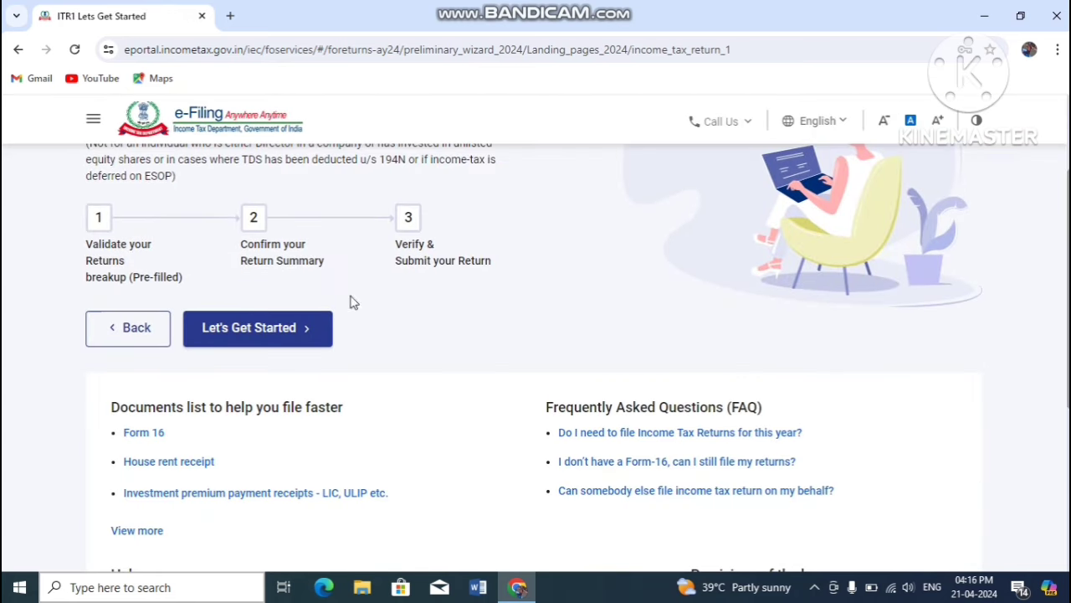
click(253, 333)
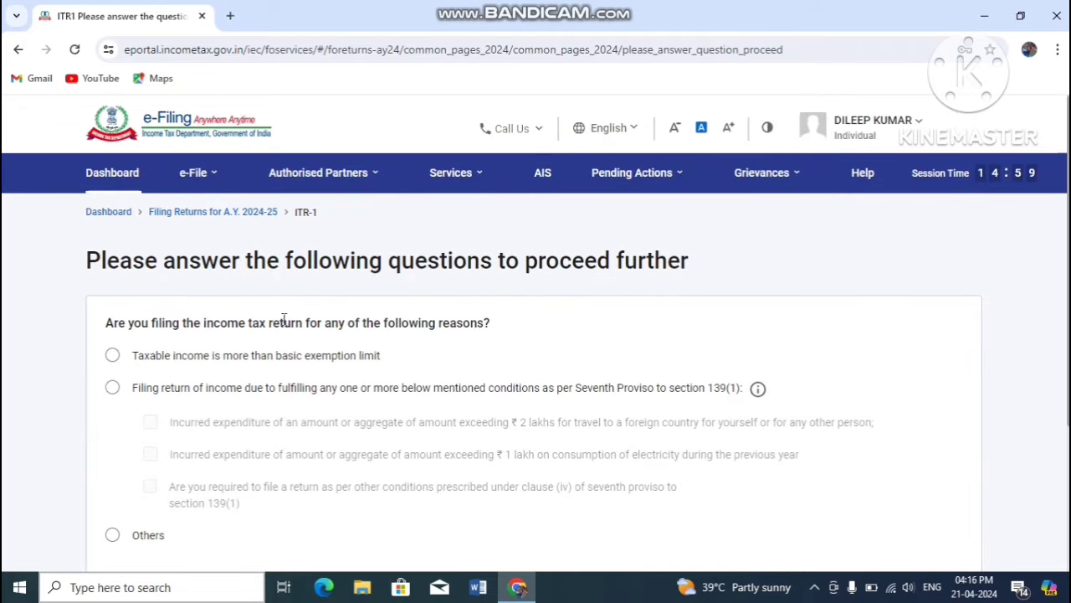
scroll(284, 319, down, 2)
scroll(199, 324, up, 2)
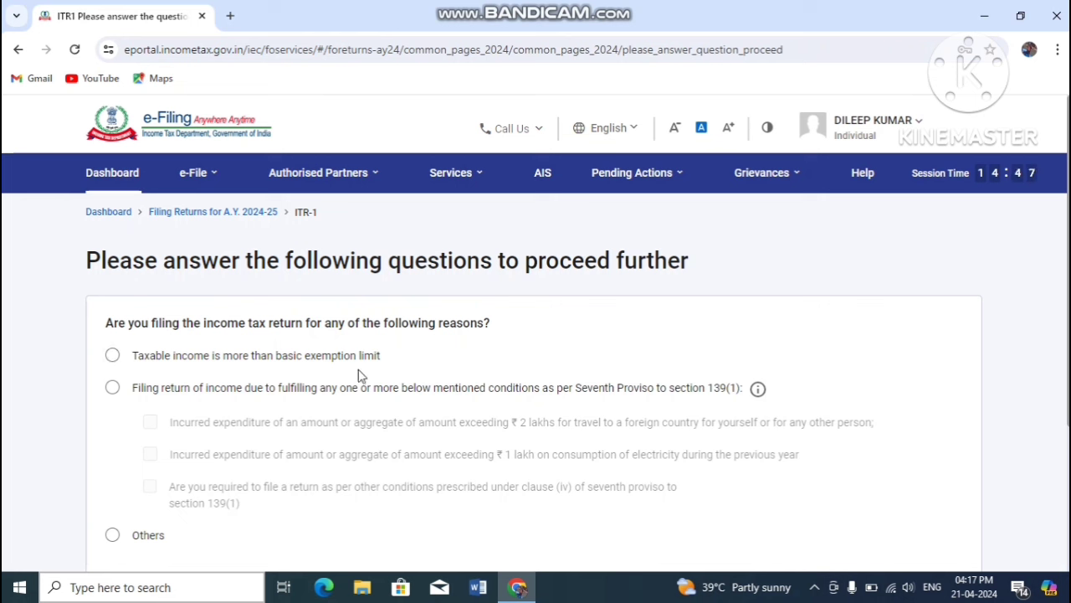
click(110, 355)
scroll(347, 327, down, 3)
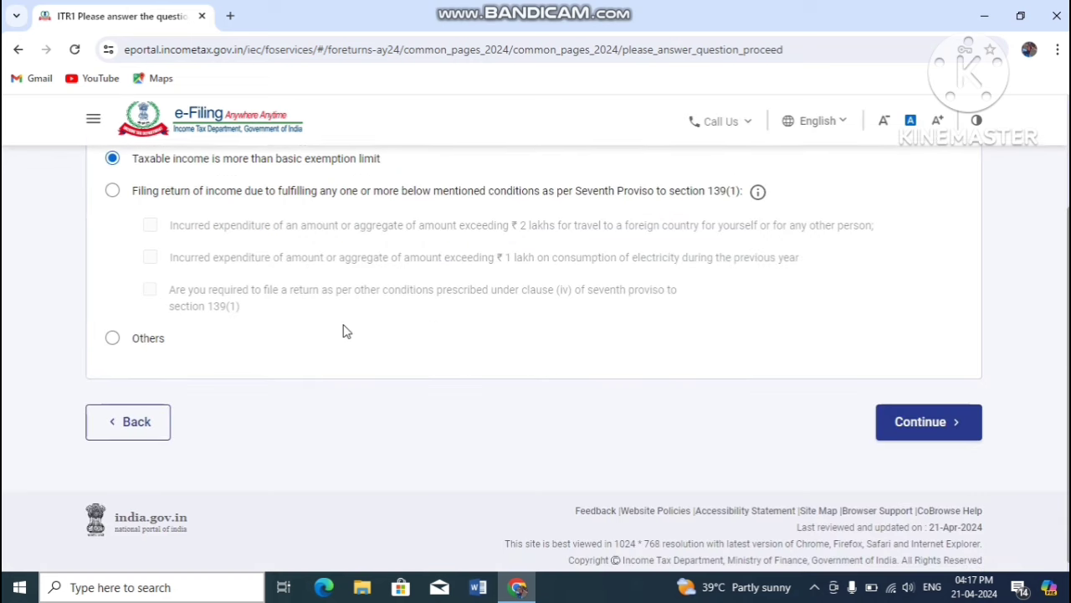
click(953, 419)
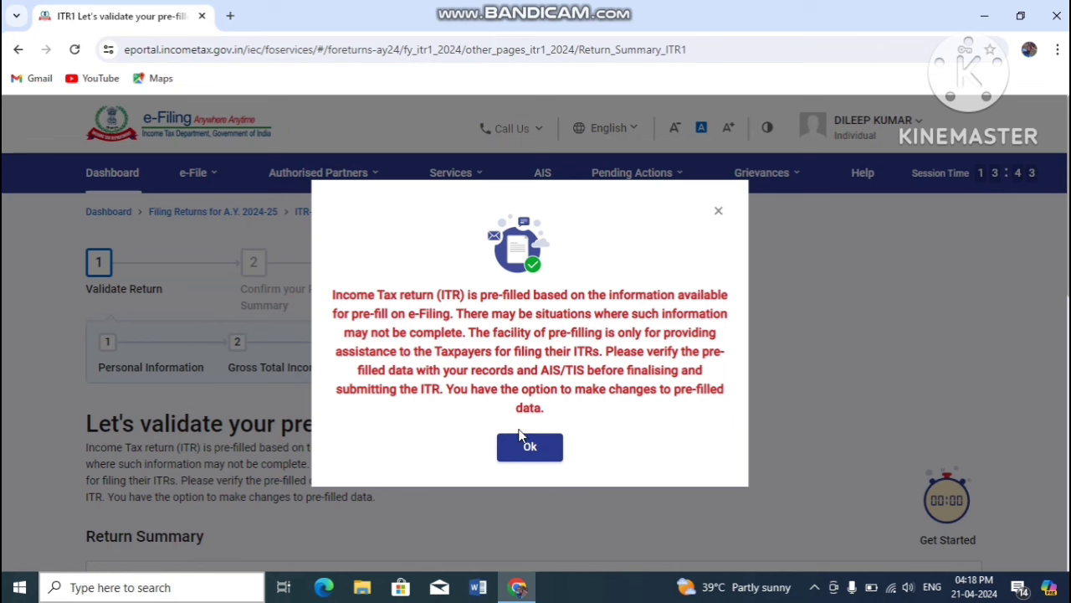
Step: Acknowledge the pre-filled data notice and review the sections of the Return Summary
click(526, 443)
scroll(695, 322, down, 1)
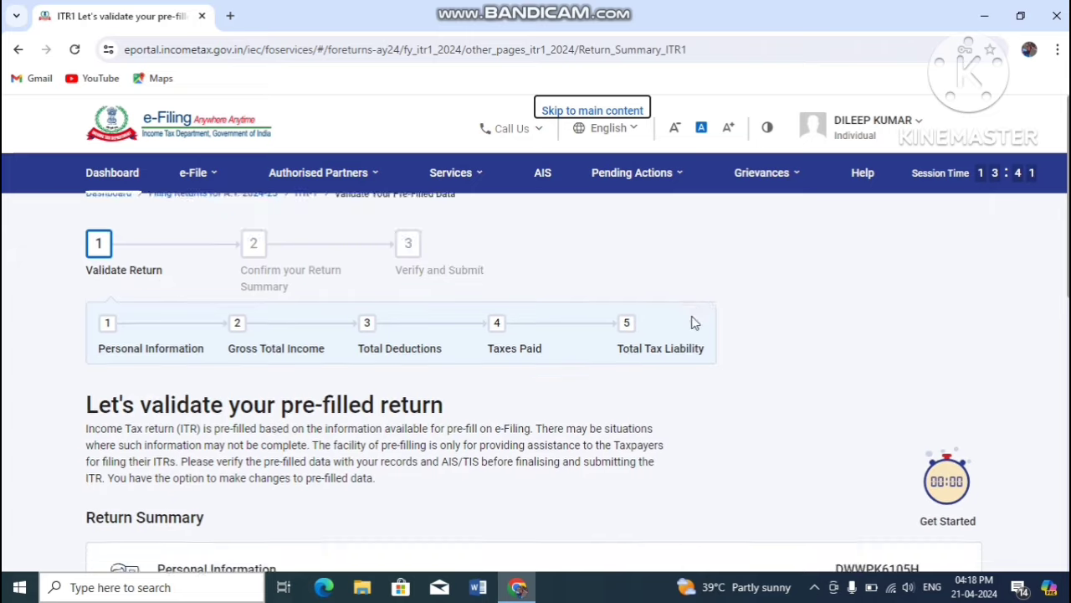
scroll(682, 335, down, 2)
scroll(628, 352, up, 1)
scroll(825, 306, down, 3)
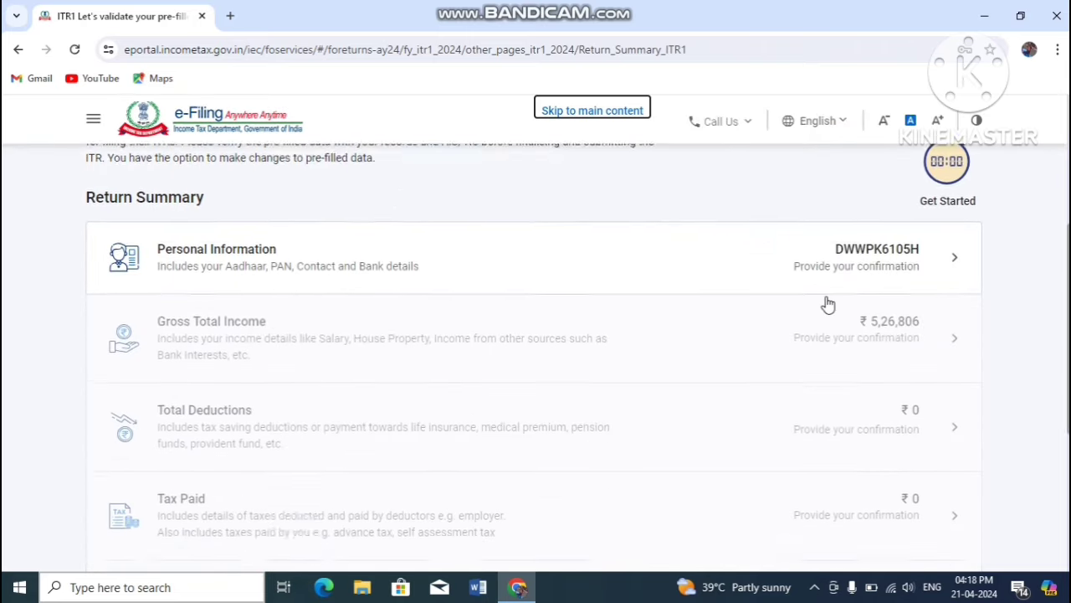
scroll(827, 305, down, 1)
scroll(419, 255, up, 2)
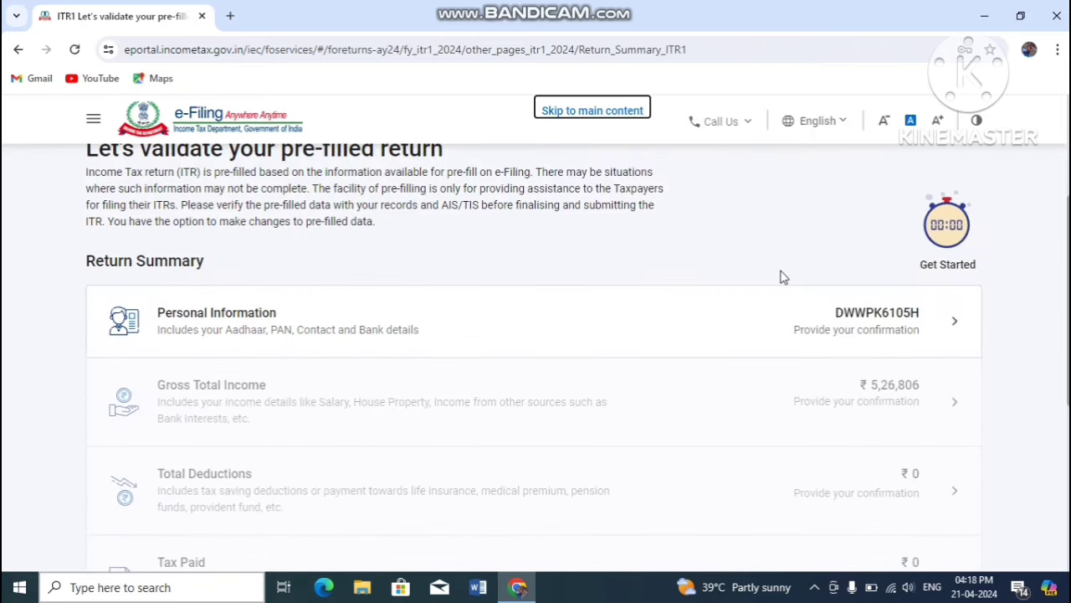
scroll(782, 277, down, 1)
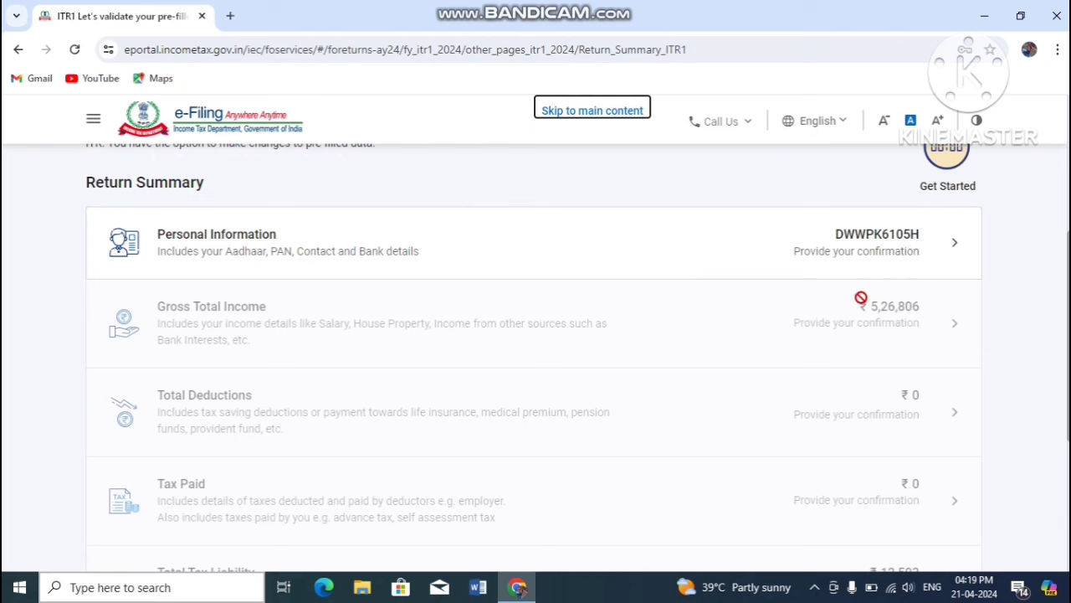
Step: Open the Personal Information section, review the profile and contact details, and set the nature of employment to State Government
click(908, 243)
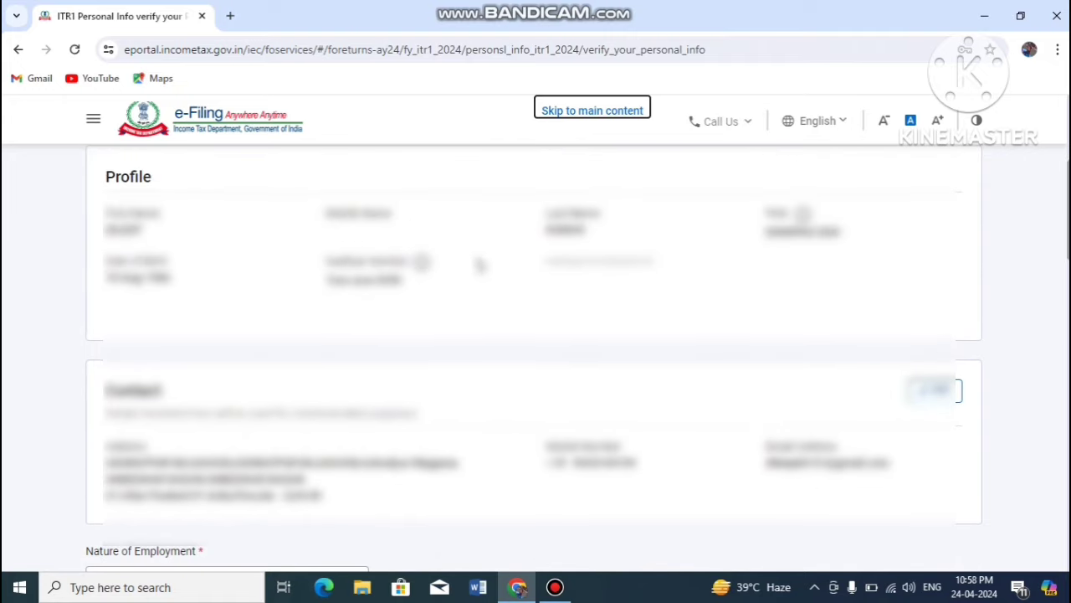
scroll(658, 301, down, 1)
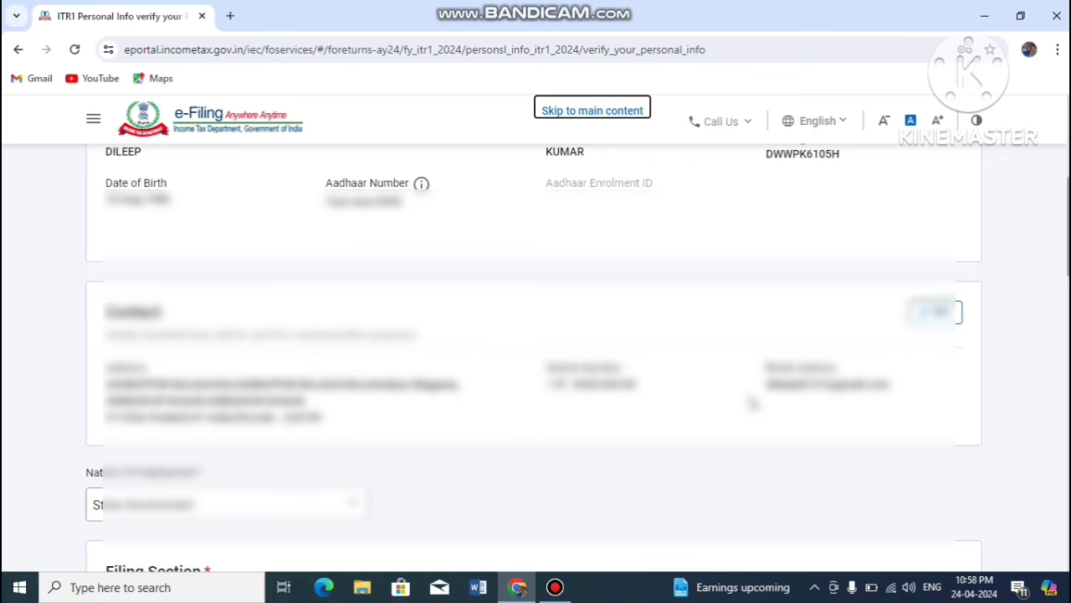
scroll(666, 413, down, 1)
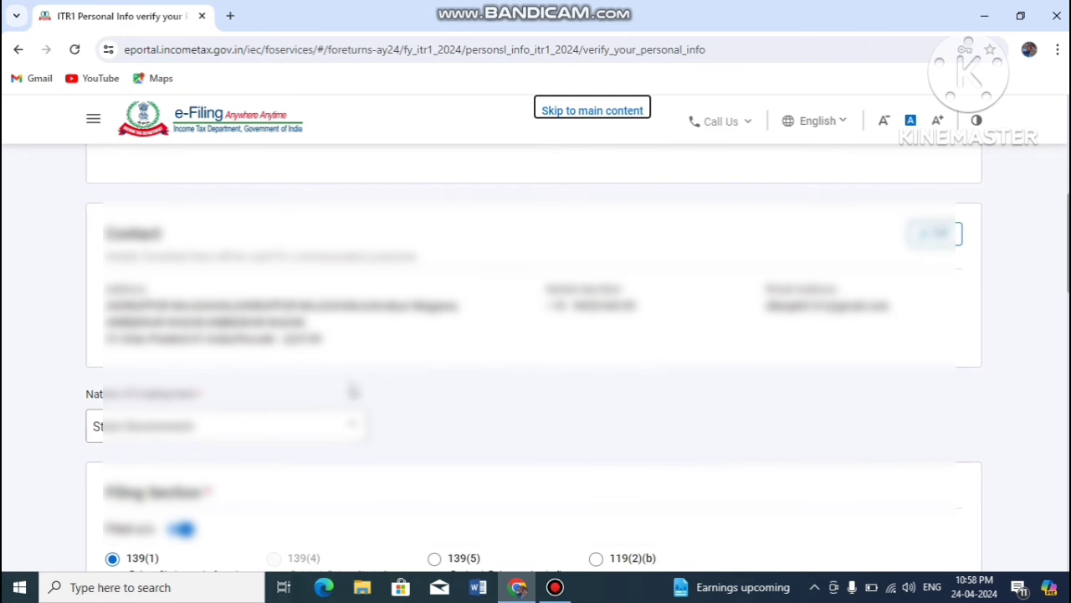
scroll(355, 391, down, 1)
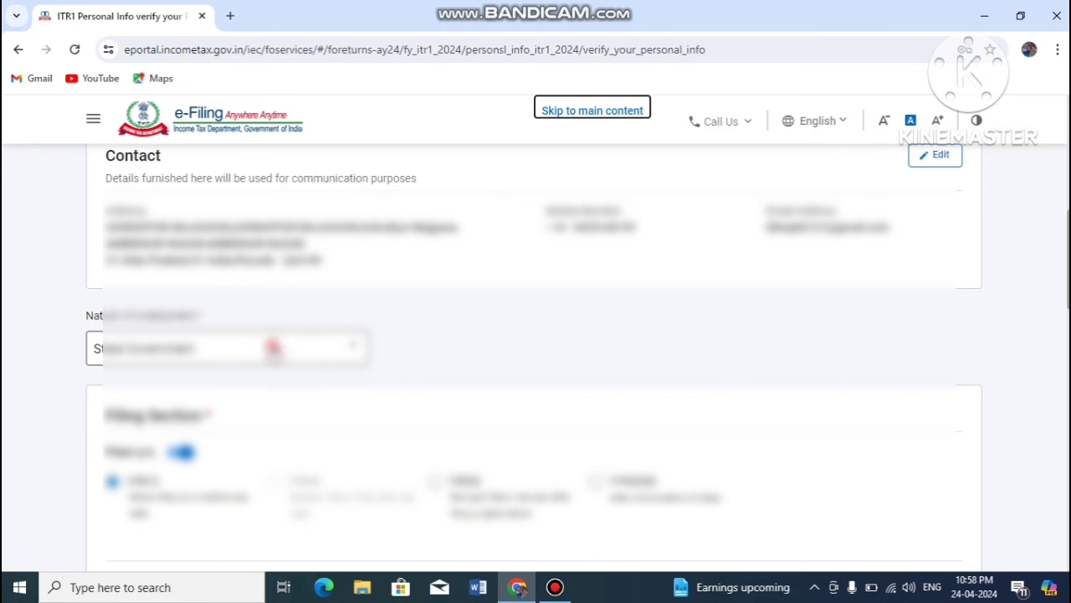
click(275, 350)
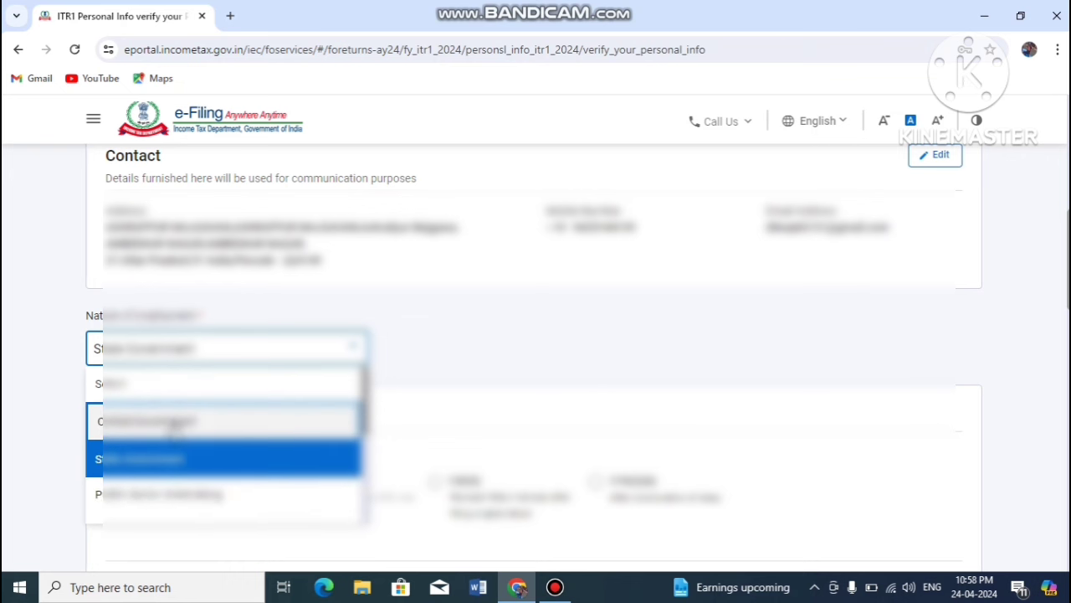
click(161, 459)
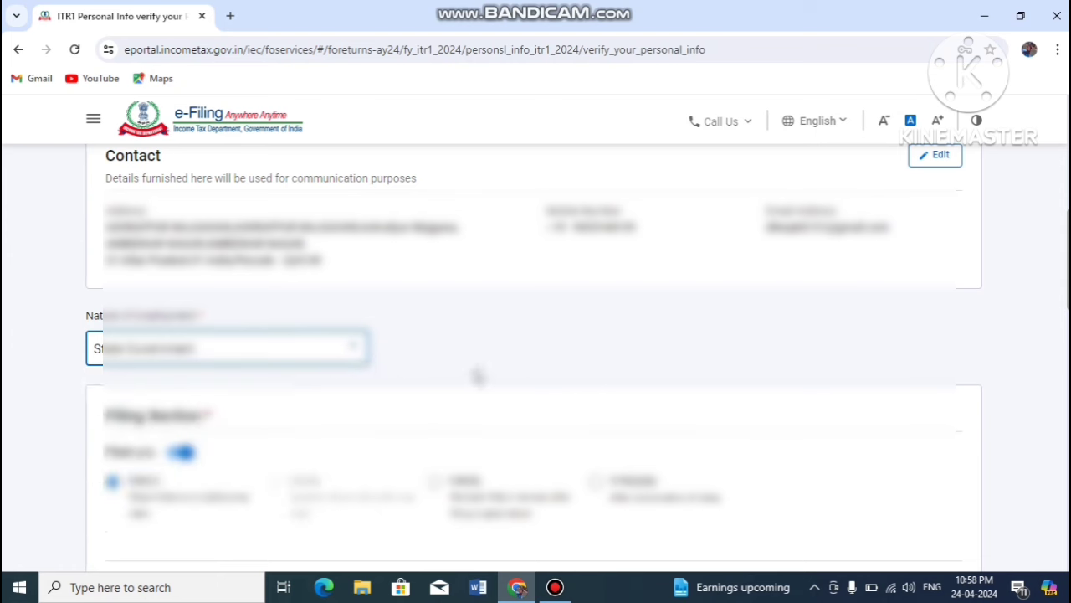
Step: In the Filing Section, enable Filed u/s with 139(1), return filed on or before the due date
scroll(527, 355, down, 2)
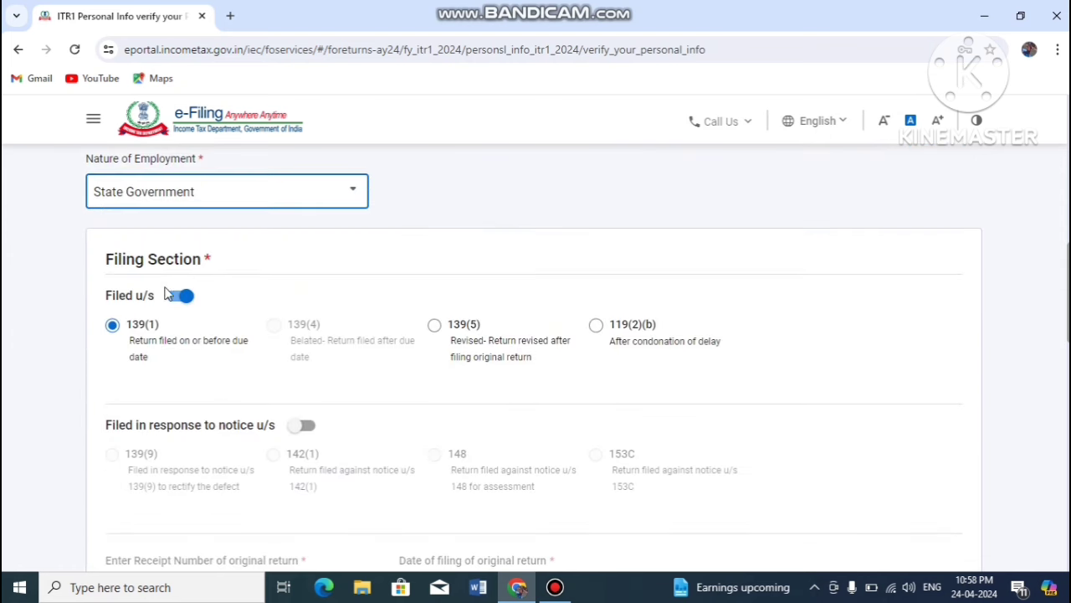
click(112, 323)
click(180, 297)
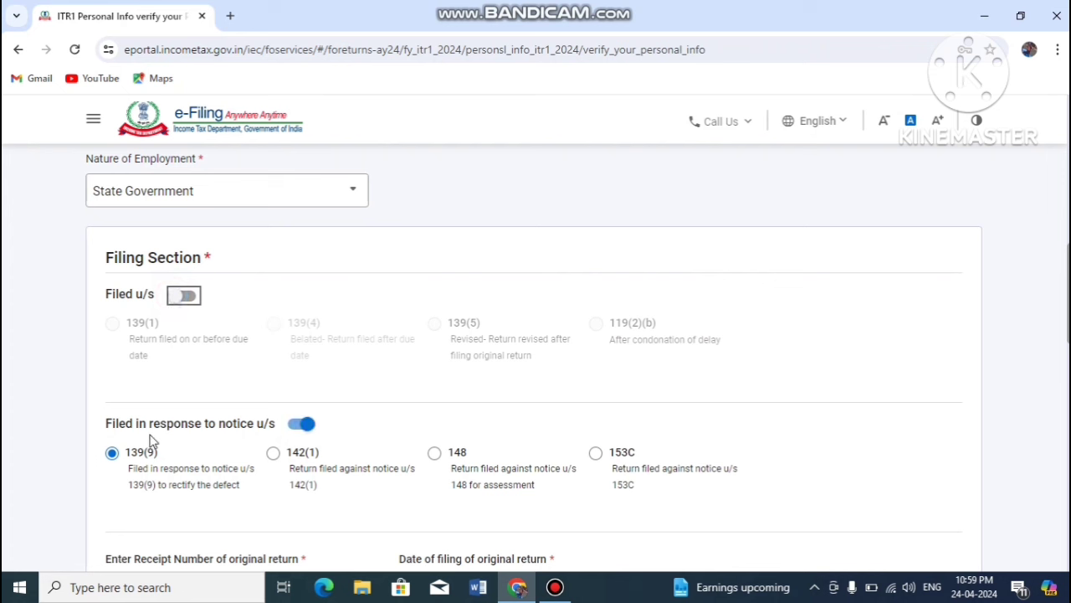
click(184, 297)
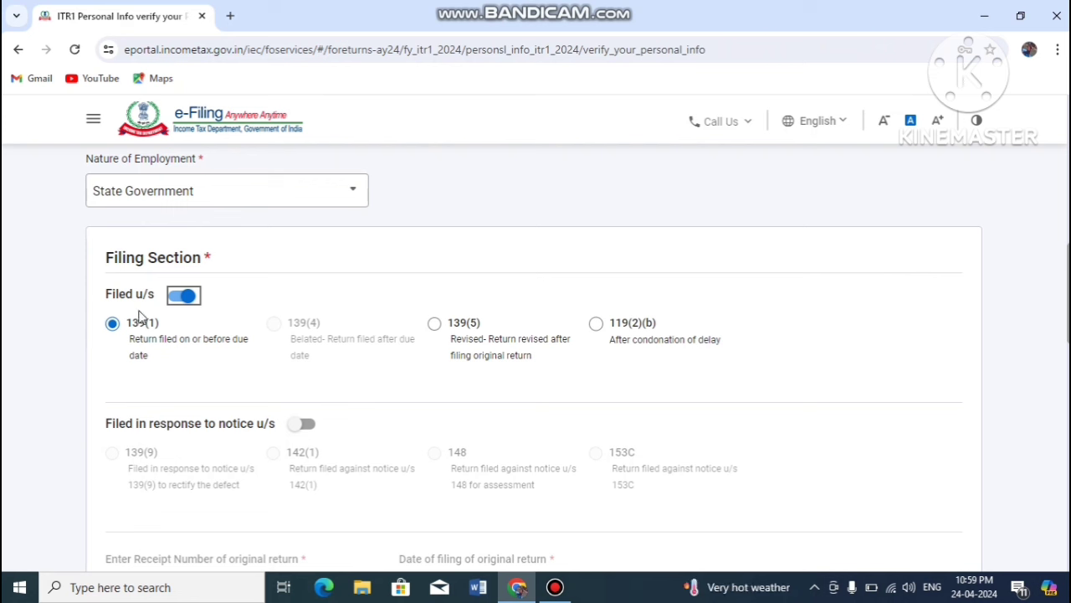
click(112, 323)
scroll(314, 348, down, 3)
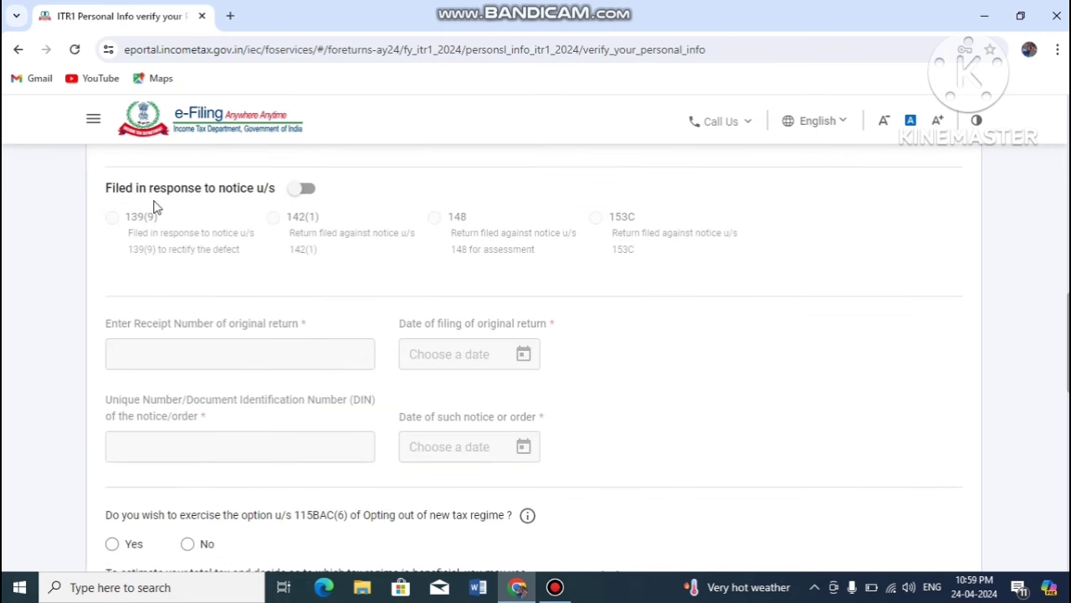
Step: Enable Filed in response to notice u/s with 139(9) and go to the original return's receipt number field
click(304, 188)
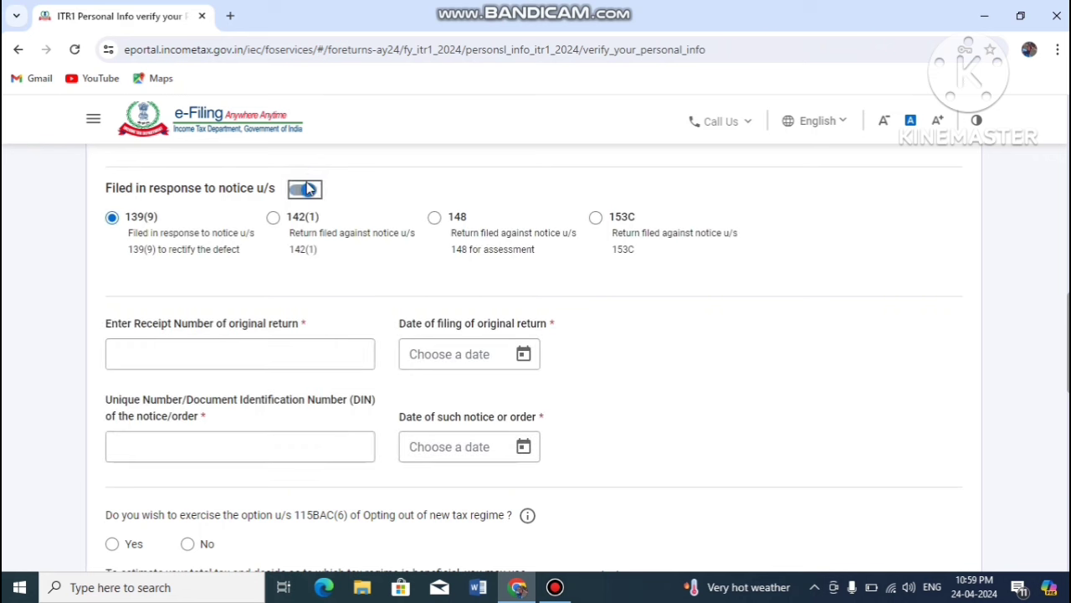
click(199, 358)
scroll(662, 332, down, 2)
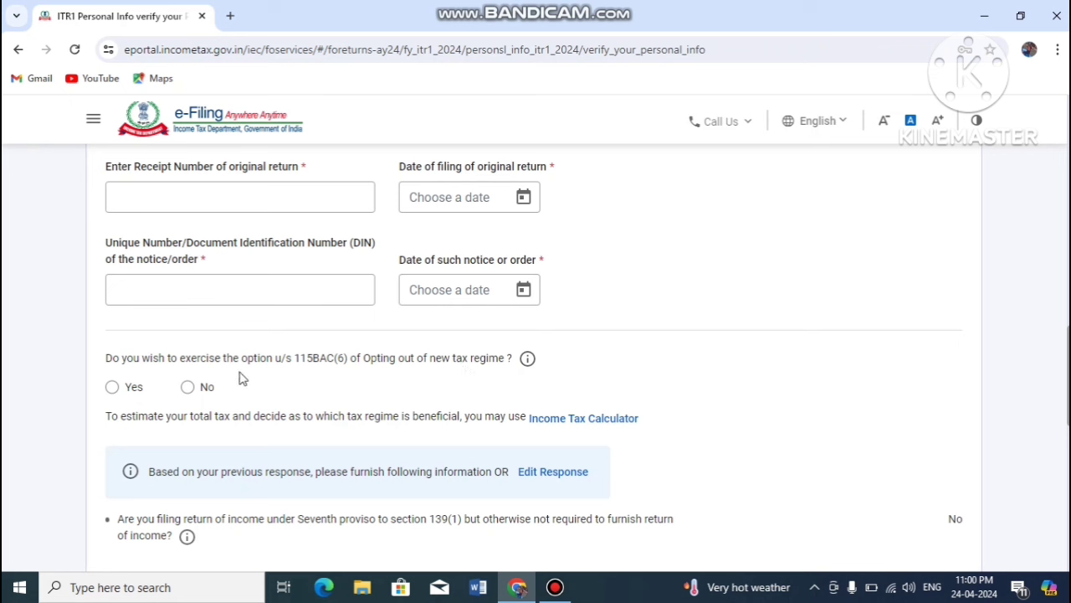
Step: Answer Yes to exercising the option u/s 115BAC(6) of opting out of the new tax regime
click(187, 390)
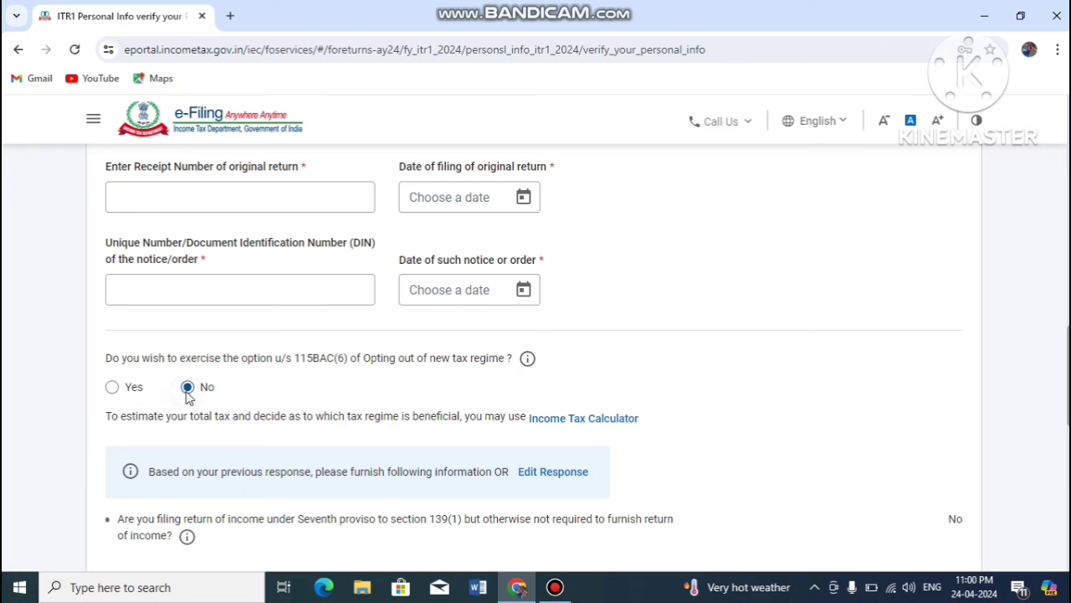
click(113, 388)
scroll(356, 359, down, 2)
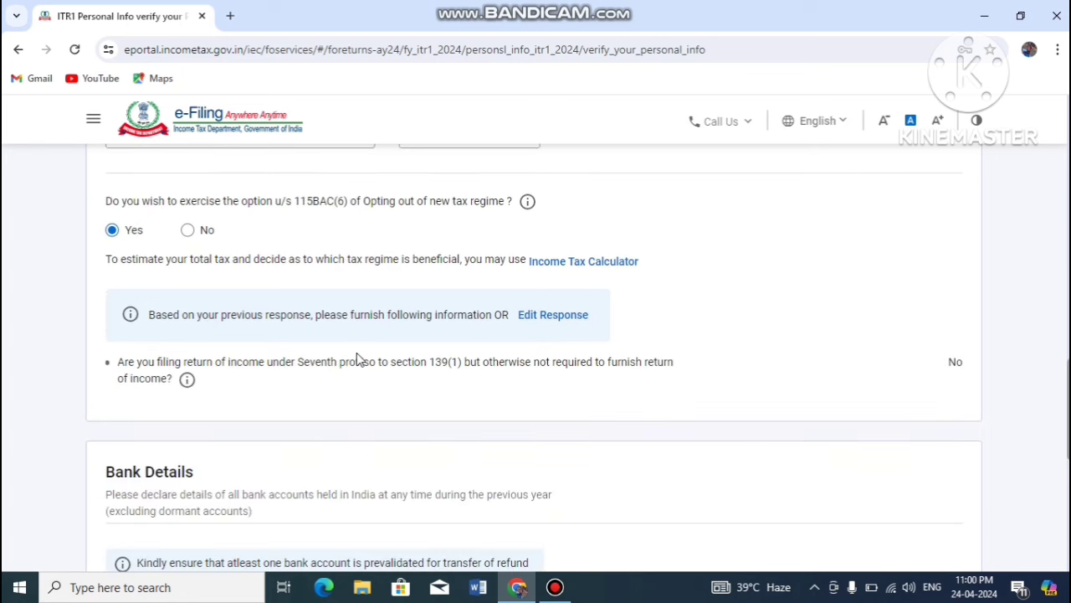
Step: Review the declared bank accounts and confirm the Personal Information section
scroll(350, 330, down, 3)
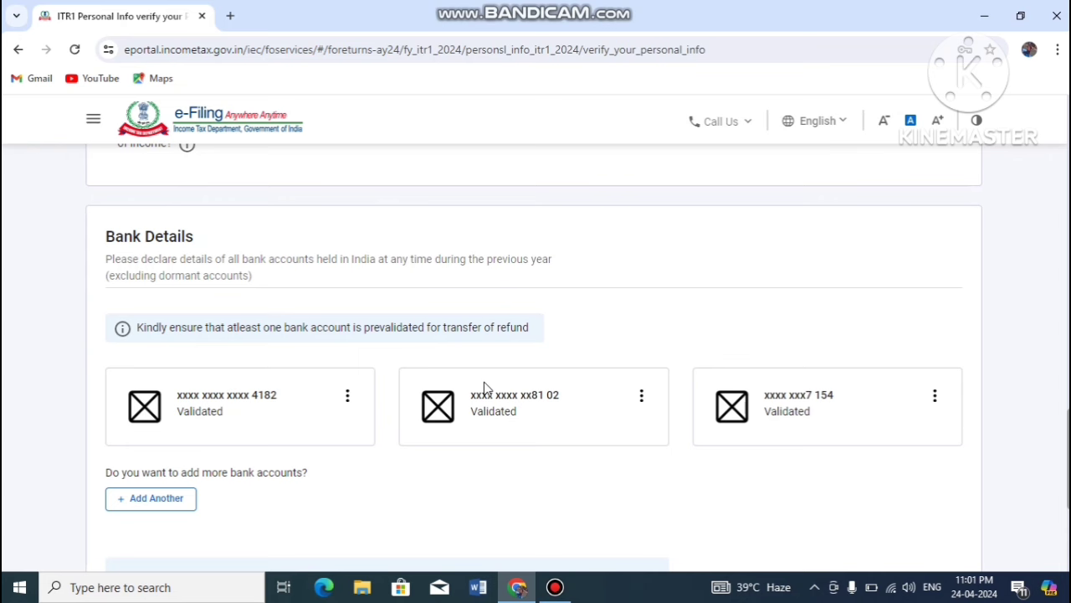
scroll(484, 387, down, 4)
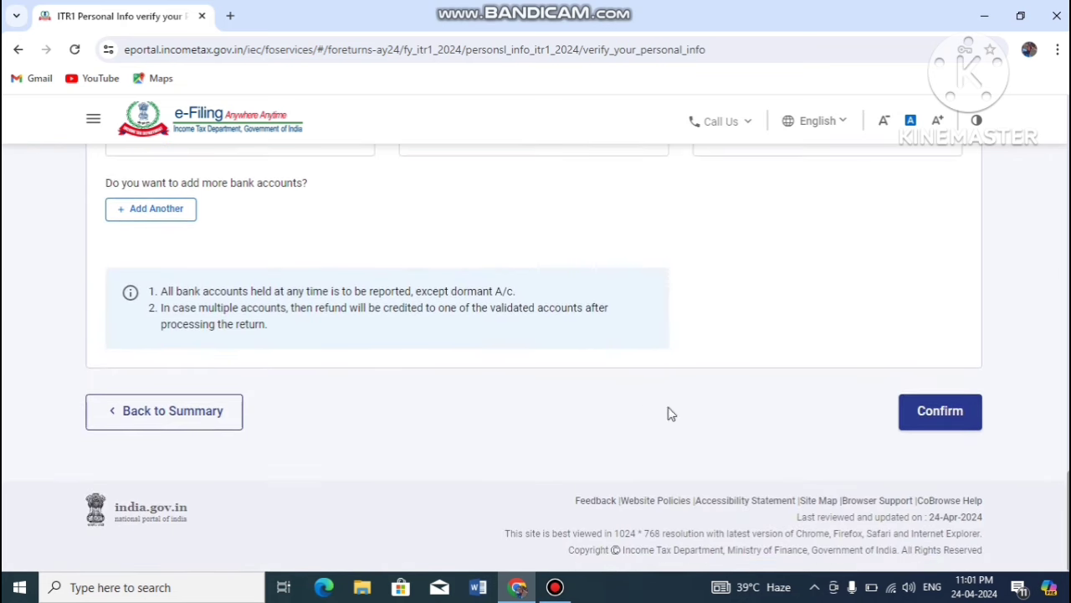
click(958, 406)
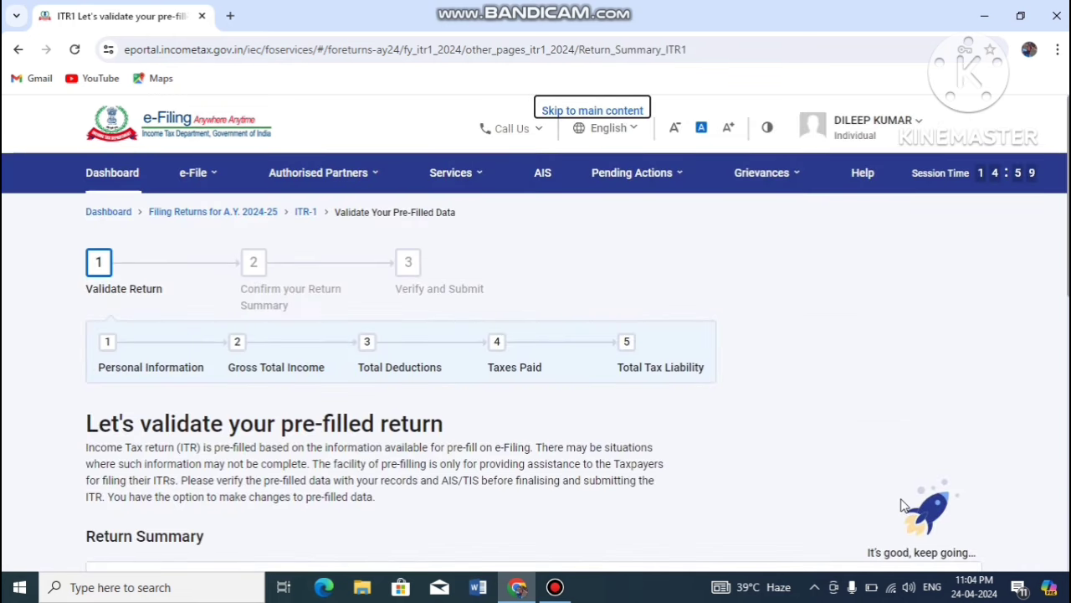
Step: Open the Gross Total Income section from the Return Summary
scroll(902, 503, down, 2)
scroll(902, 504, down, 2)
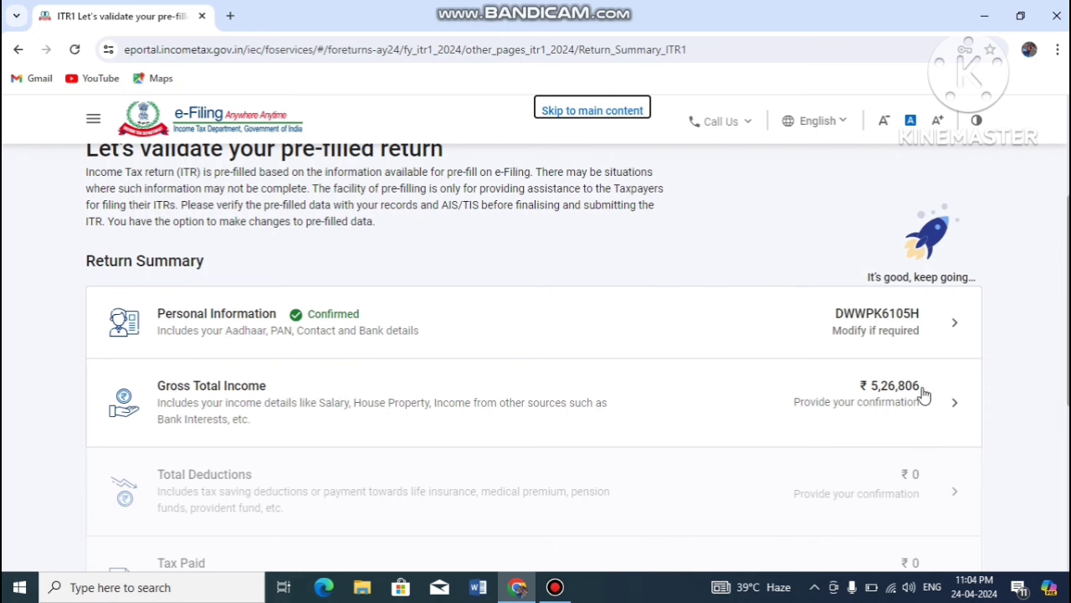
scroll(928, 397, down, 1)
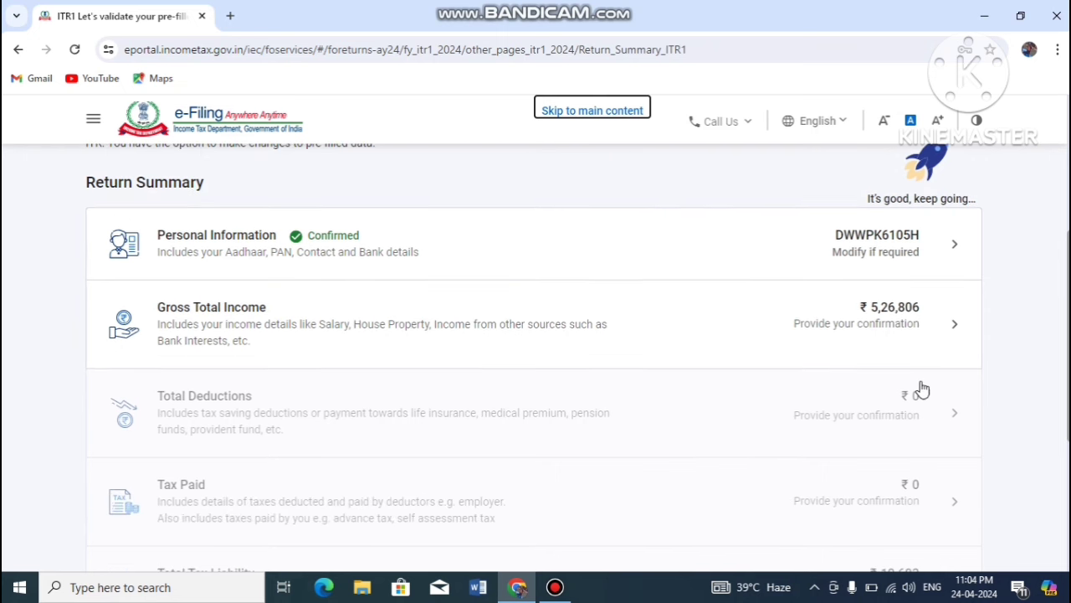
click(944, 329)
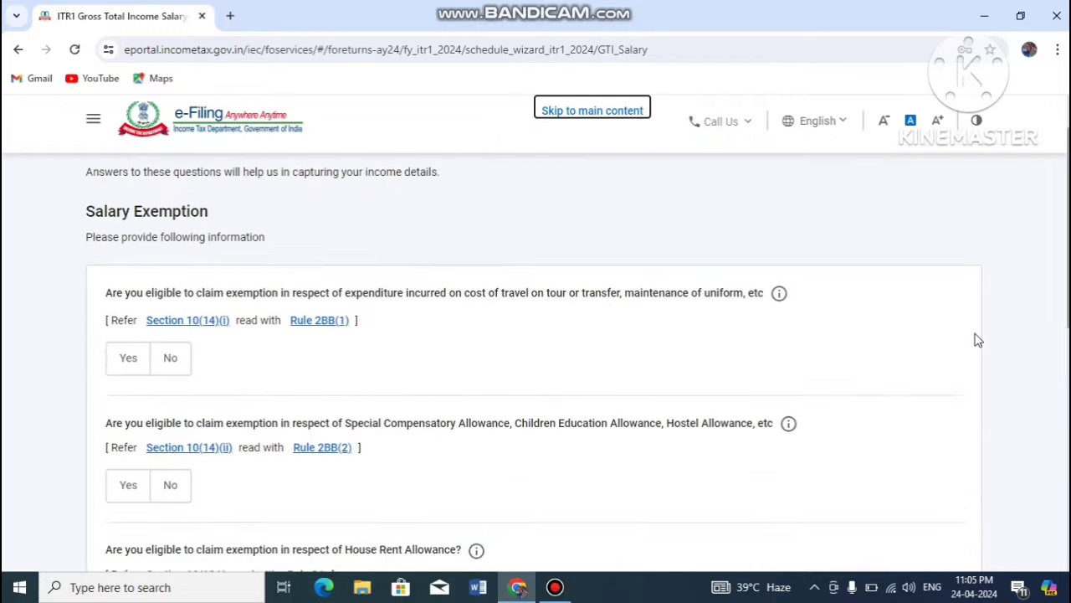
Step: Answer No to the salary exemptions for travel and uniform expenditure and for Special Compensatory, Children Education and Hostel Allowances
scroll(959, 323, down, 1)
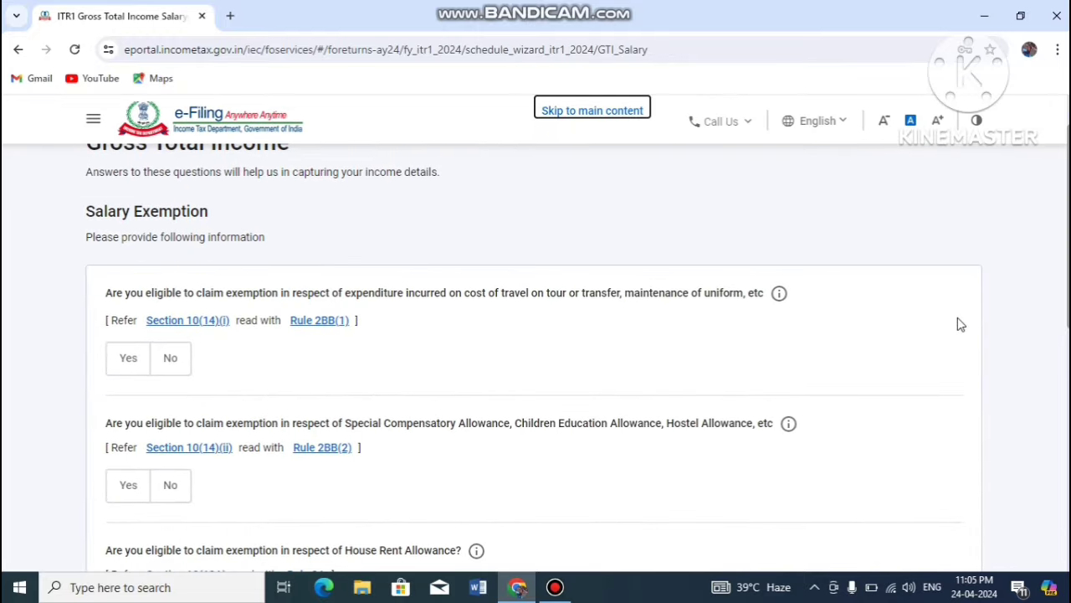
scroll(220, 230, up, 1)
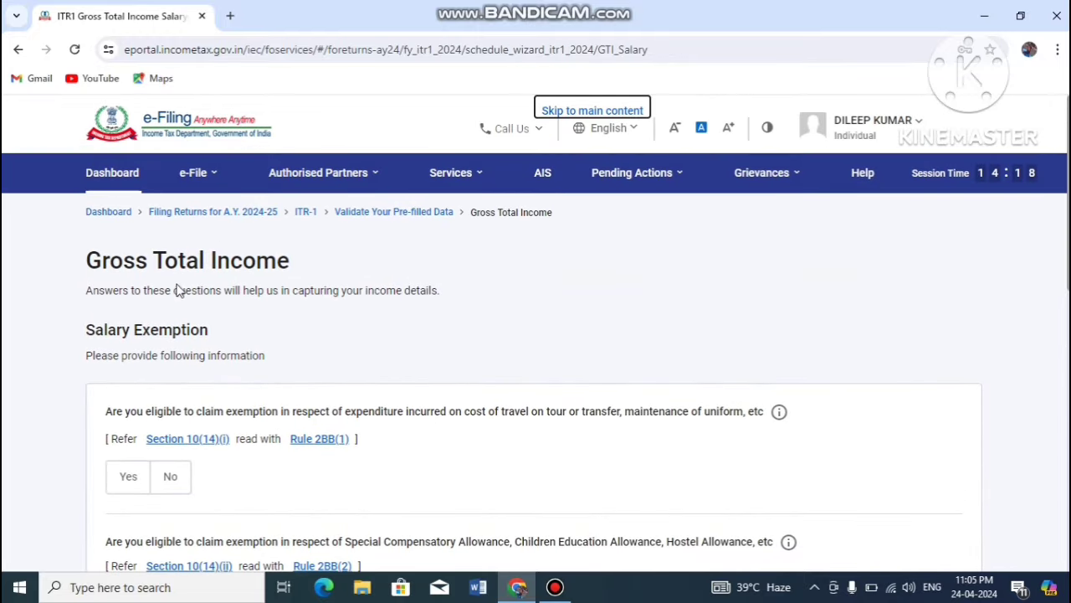
scroll(286, 299, down, 1)
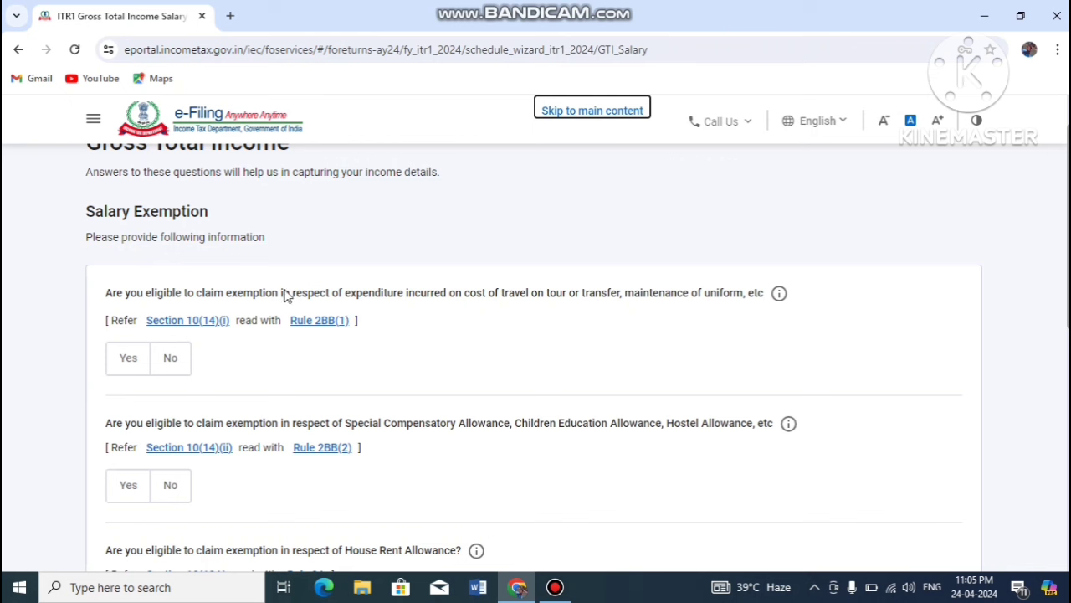
click(170, 358)
scroll(208, 342, down, 1)
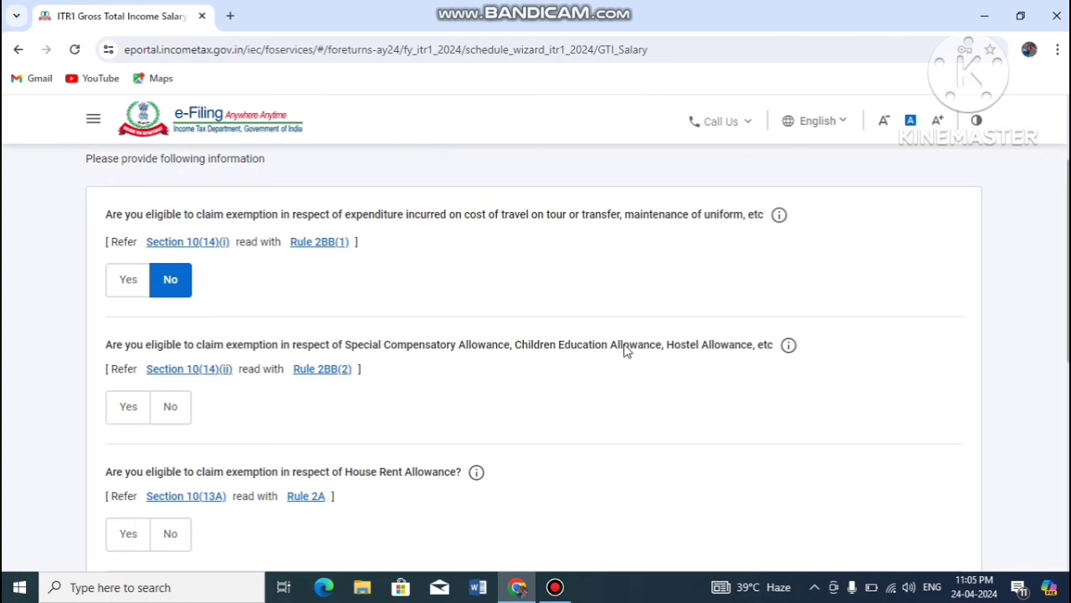
click(163, 419)
Step: Answer Yes to the House Rent Allowance exemption and claim an exempt amount of ₹16,000
scroll(312, 363, down, 2)
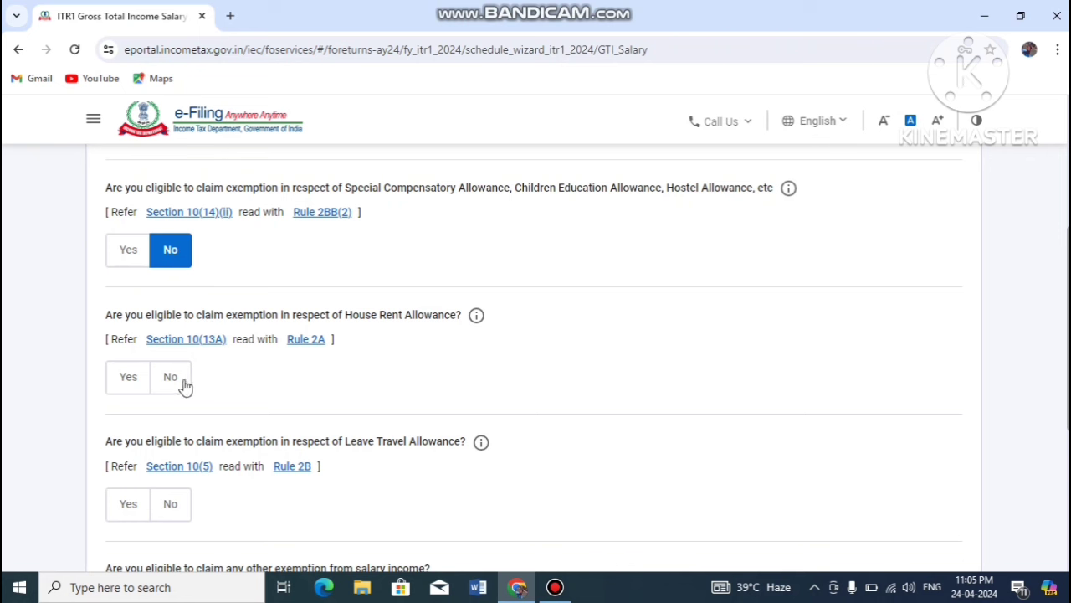
click(129, 378)
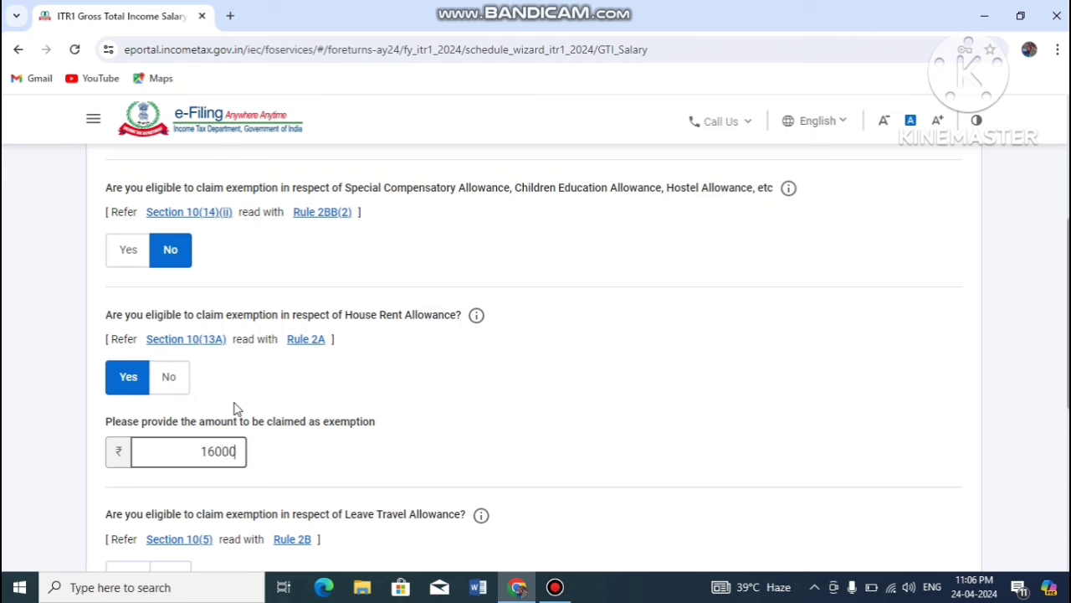
scroll(315, 397, down, 3)
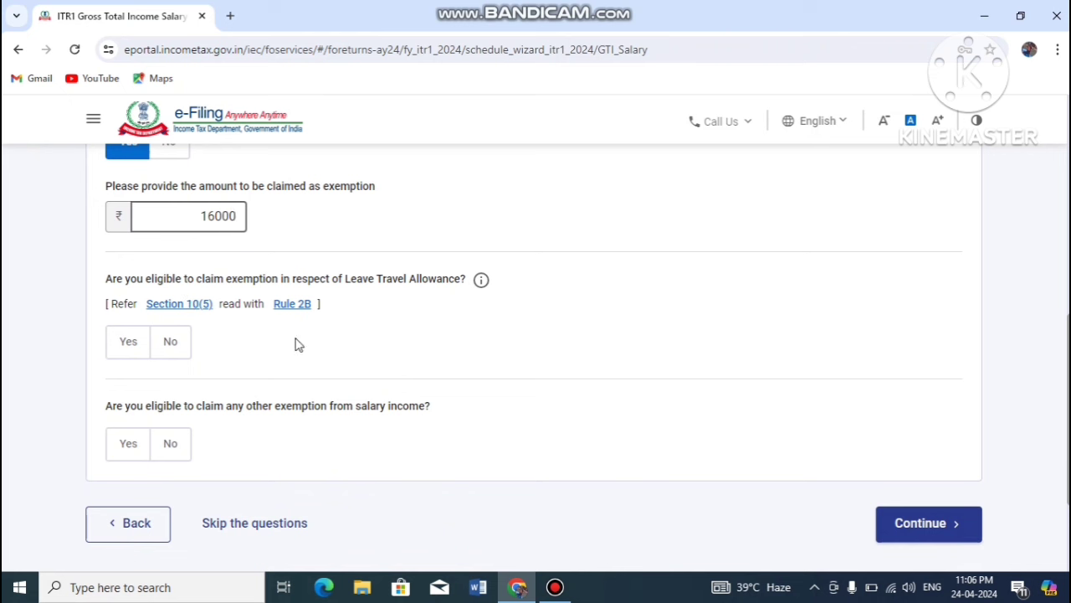
Step: Answer No to the Leave Travel Allowance and other salary exemptions, and continue to the income source details
click(171, 345)
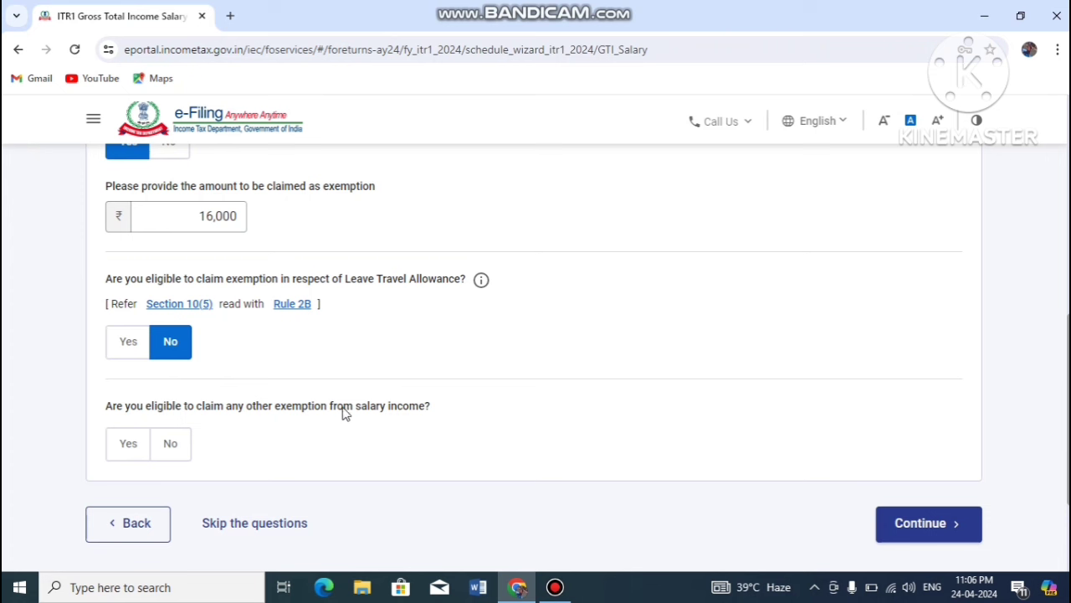
click(170, 448)
click(905, 524)
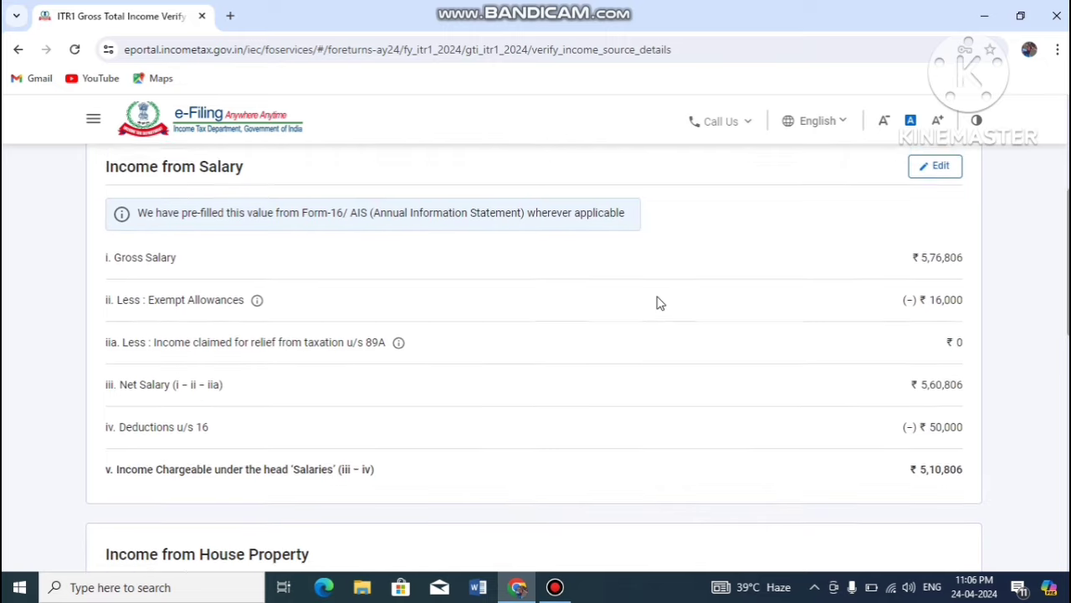
Step: Examine the Income from Salary breakdown, including gross salary, exempt allowances, net salary and deductions u/s 16
scroll(658, 303, up, 2)
scroll(699, 327, down, 1)
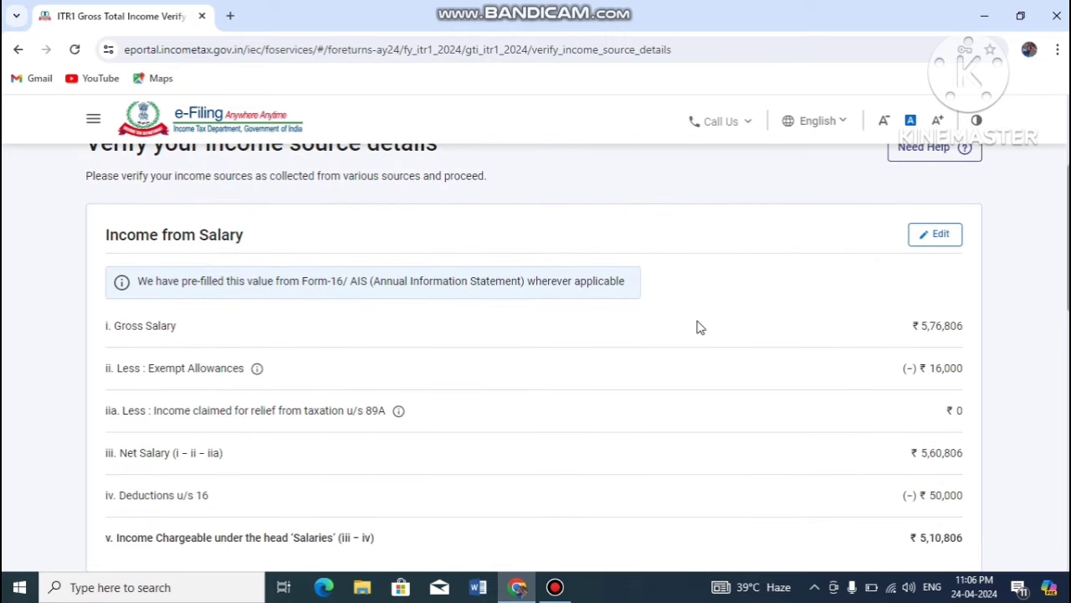
scroll(875, 275, down, 2)
scroll(875, 275, up, 1)
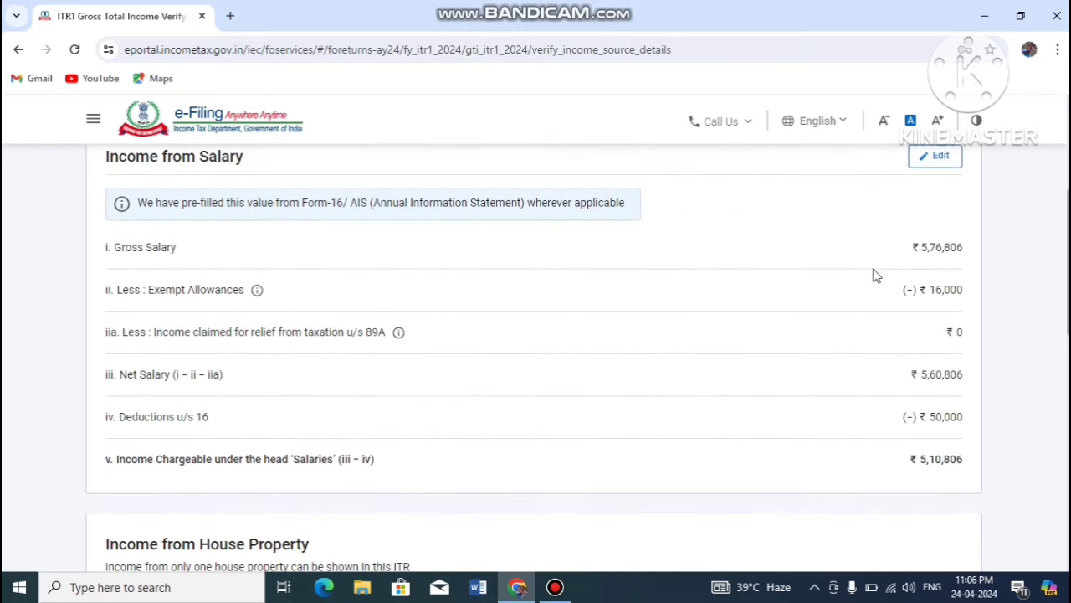
scroll(875, 275, up, 1)
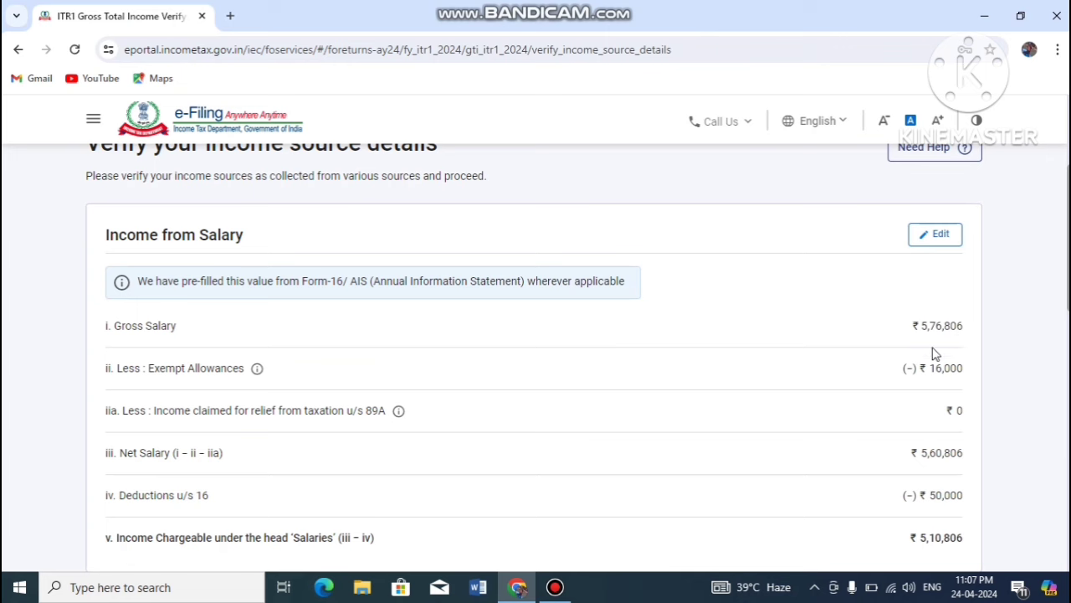
Step: Open the breakup details for Income from House Property
scroll(946, 379, down, 1)
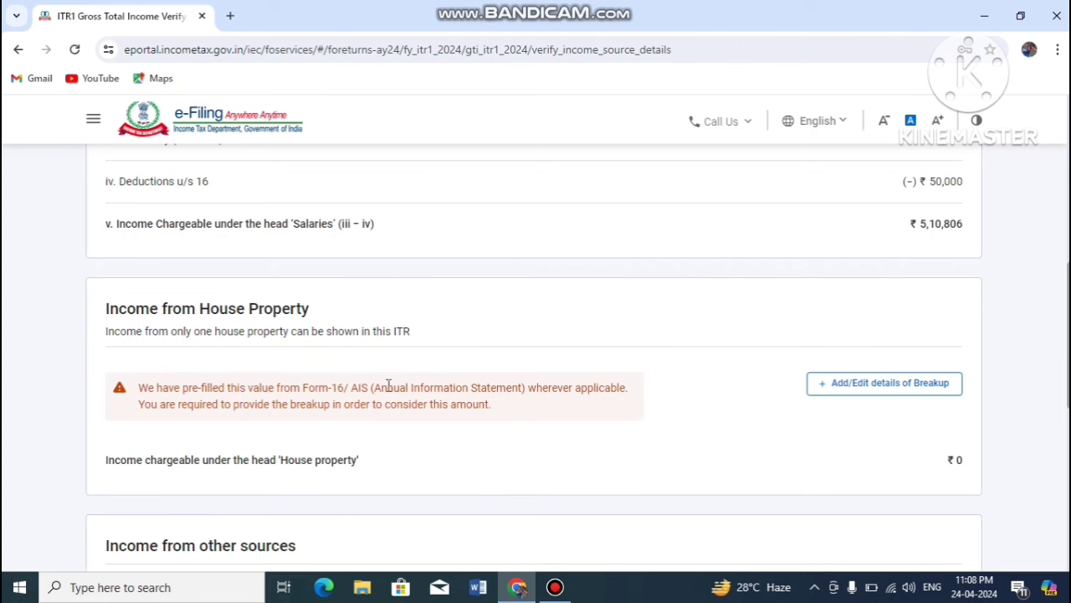
click(834, 384)
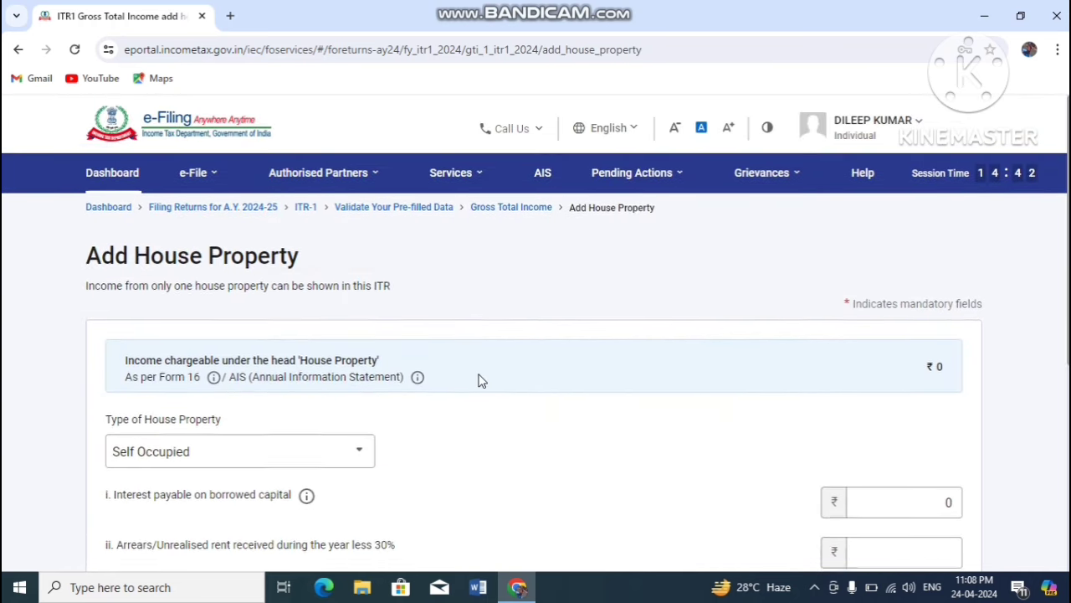
scroll(480, 380, down, 2)
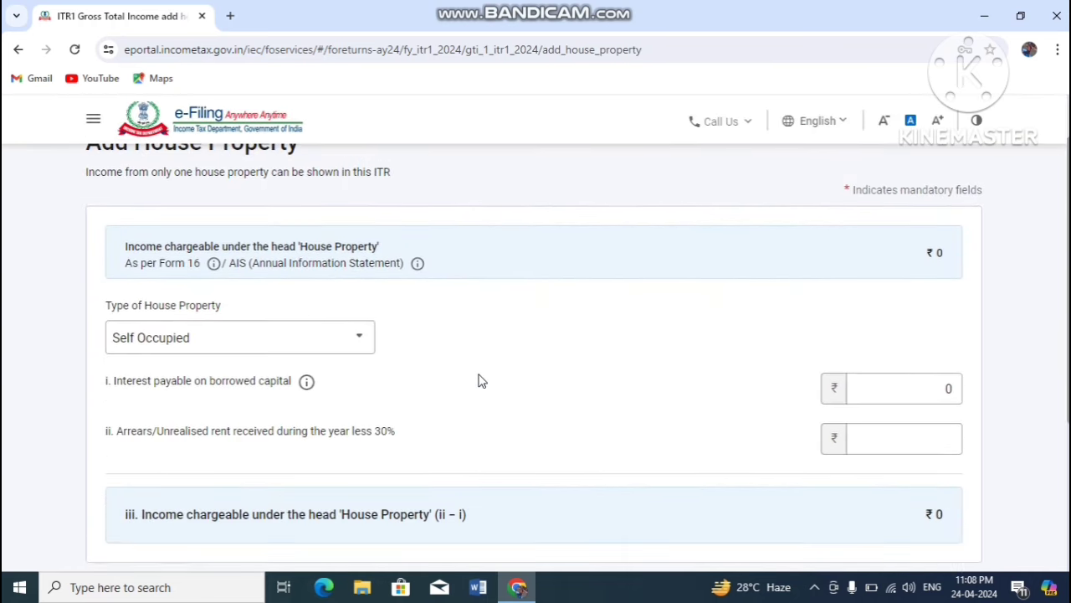
Step: Set the Type of House Property to Let Out and look over the rent and tax fields it requires
click(359, 340)
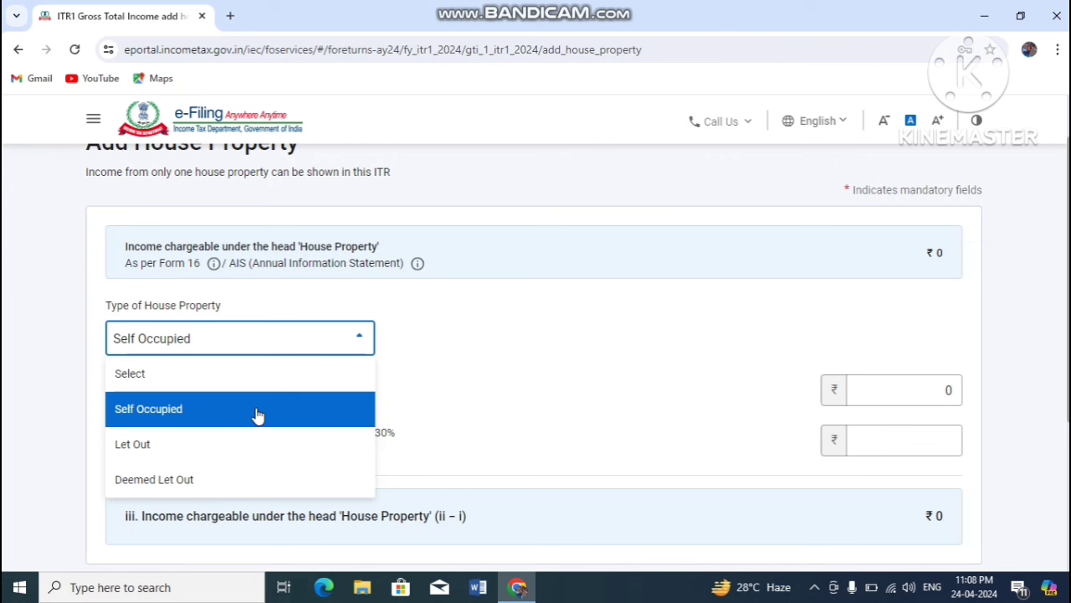
click(185, 446)
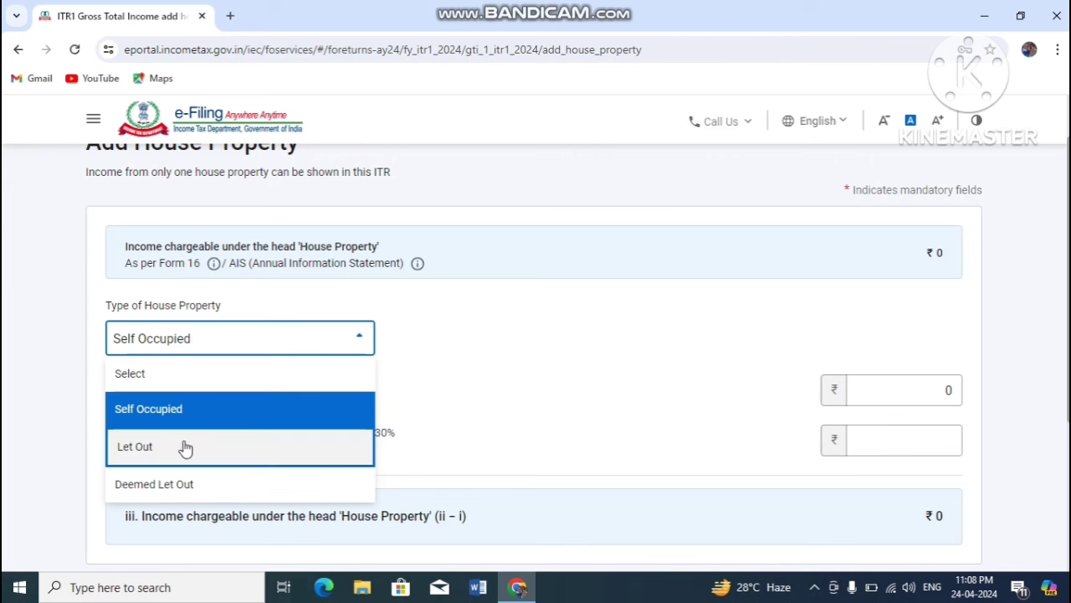
click(185, 446)
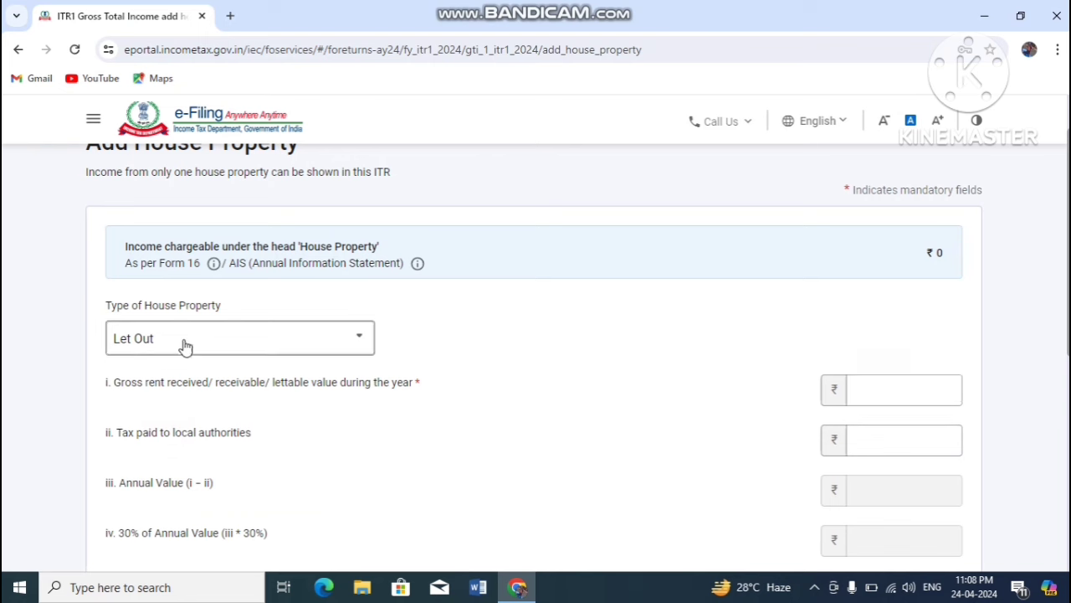
scroll(683, 345, down, 1)
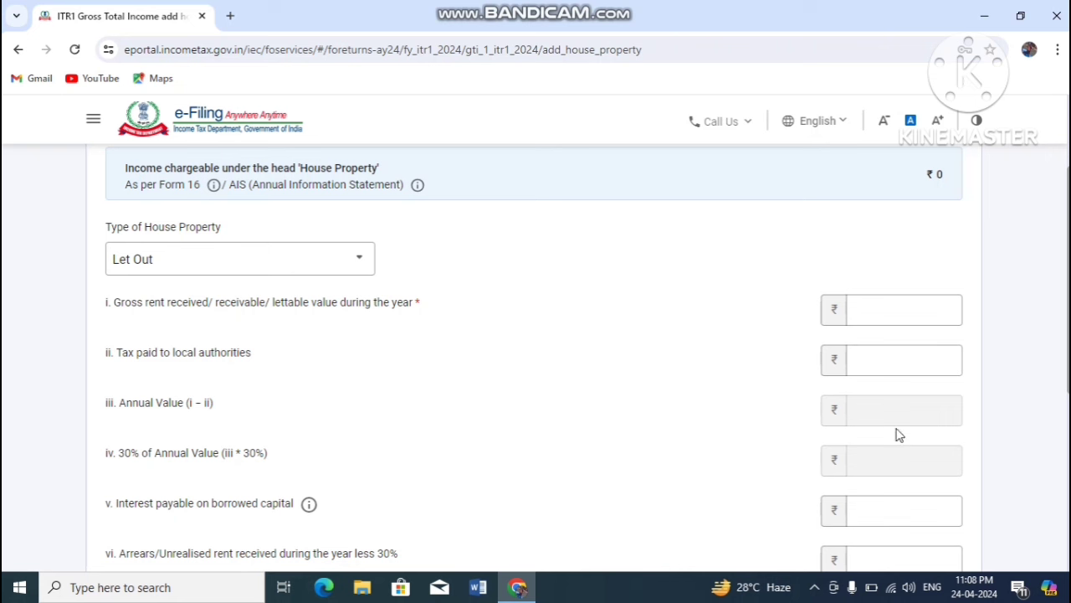
Step: Set the Type of House Property to Self Occupied, leave its amounts blank, and add the house property
click(356, 265)
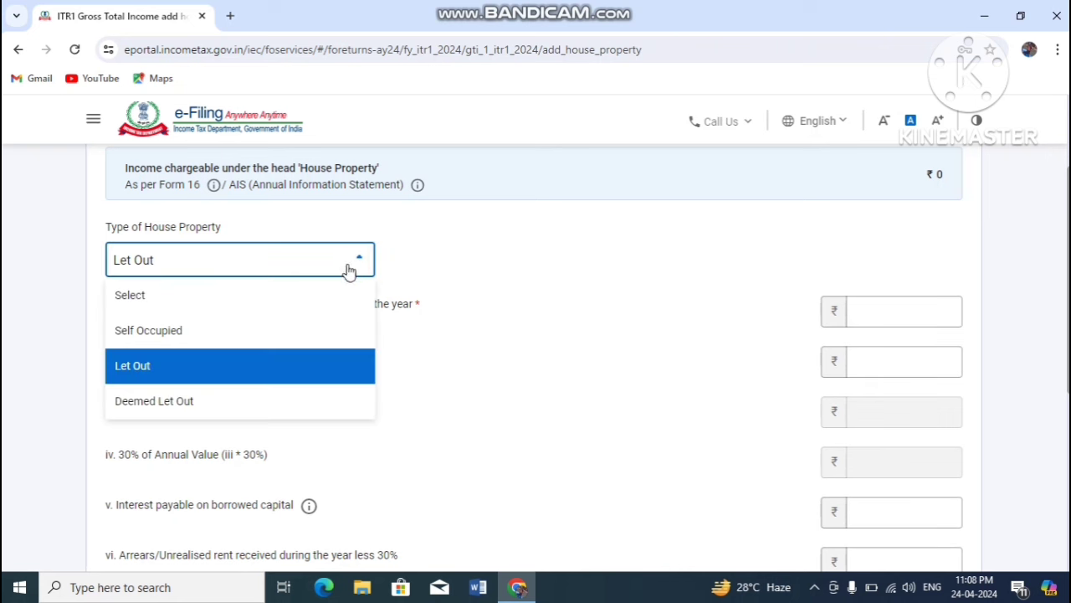
click(222, 339)
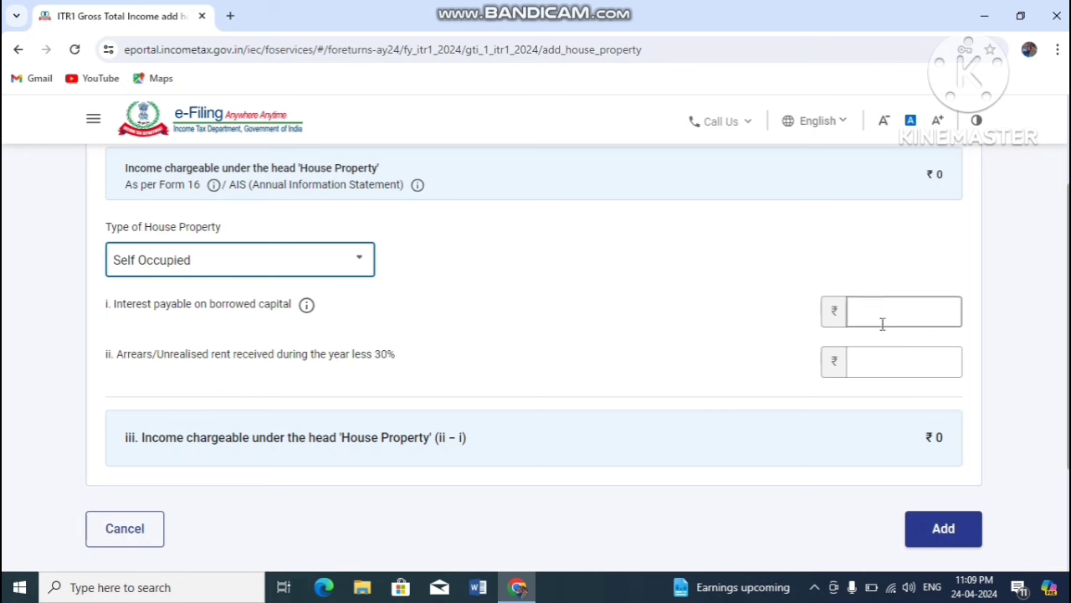
scroll(956, 319, down, 1)
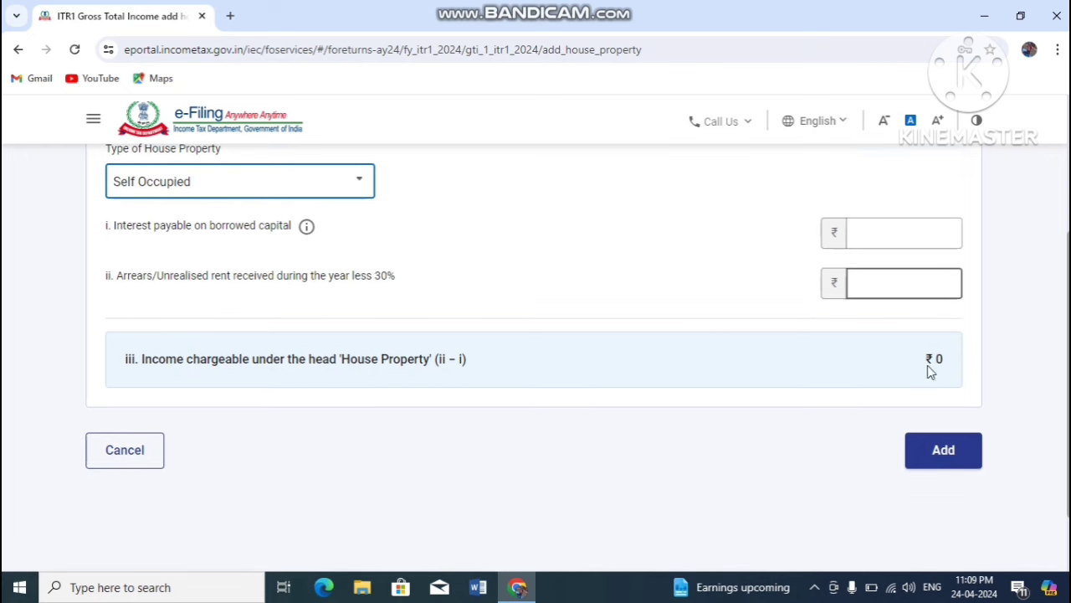
click(943, 451)
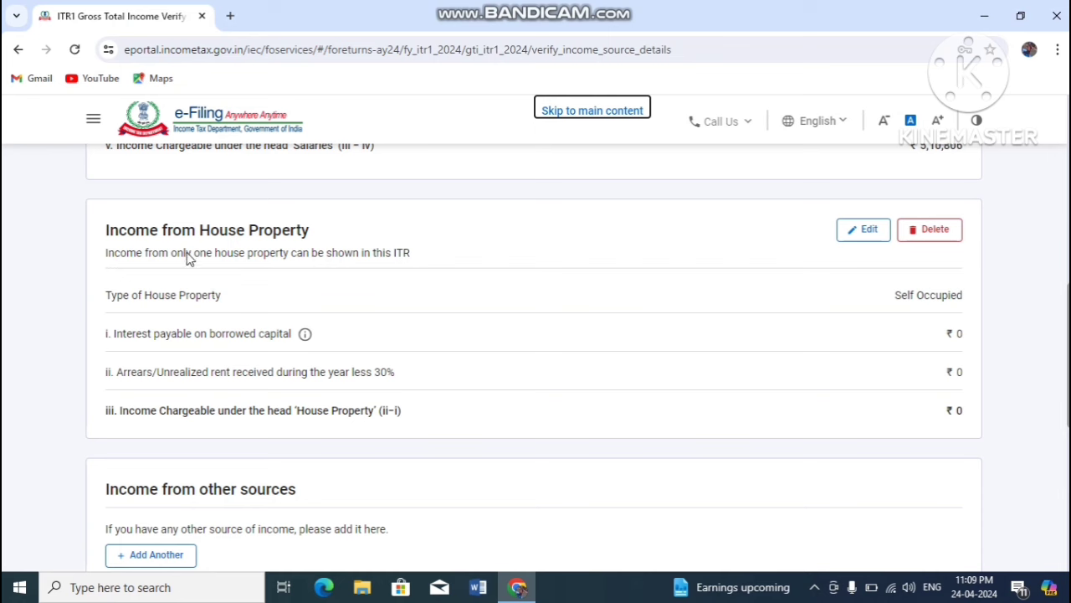
Step: Review the house property, other sources and exempt income sections, and confirm the gross total income details
scroll(892, 293, down, 3)
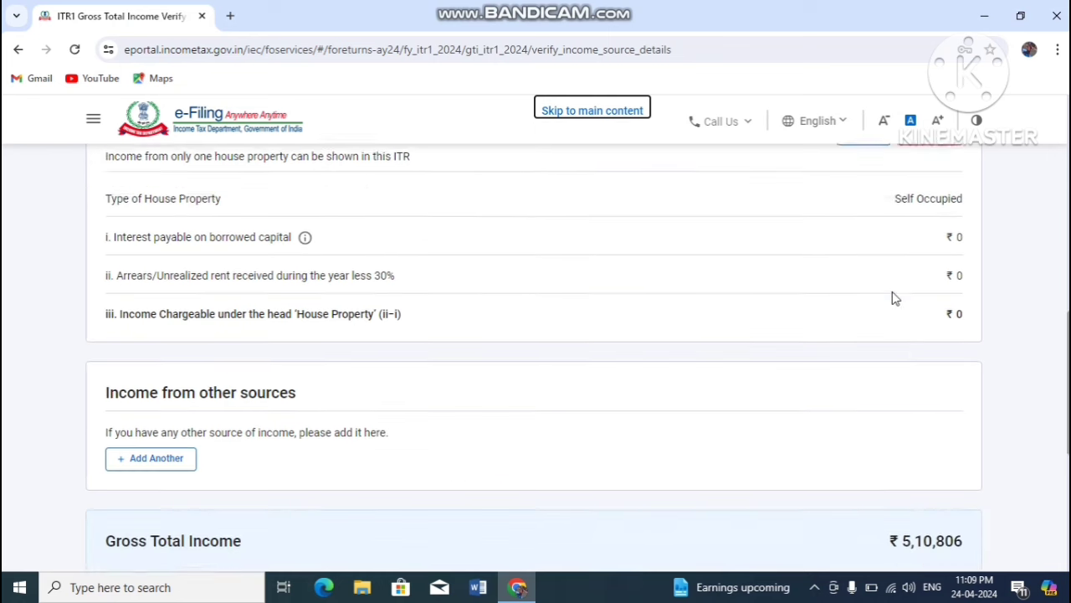
scroll(892, 300, down, 3)
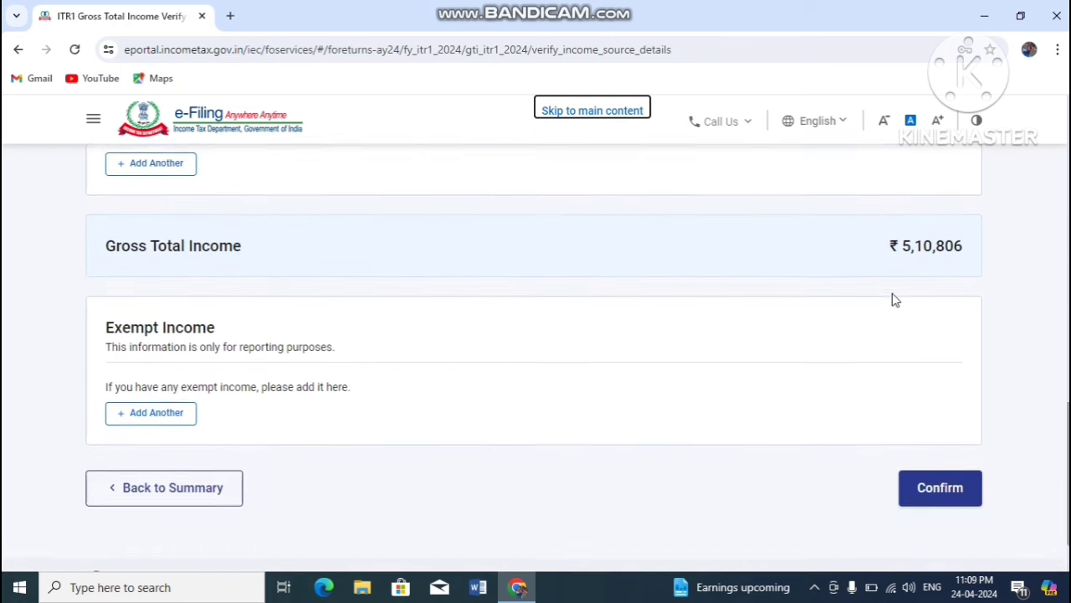
scroll(882, 301, up, 2)
scroll(870, 302, up, 3)
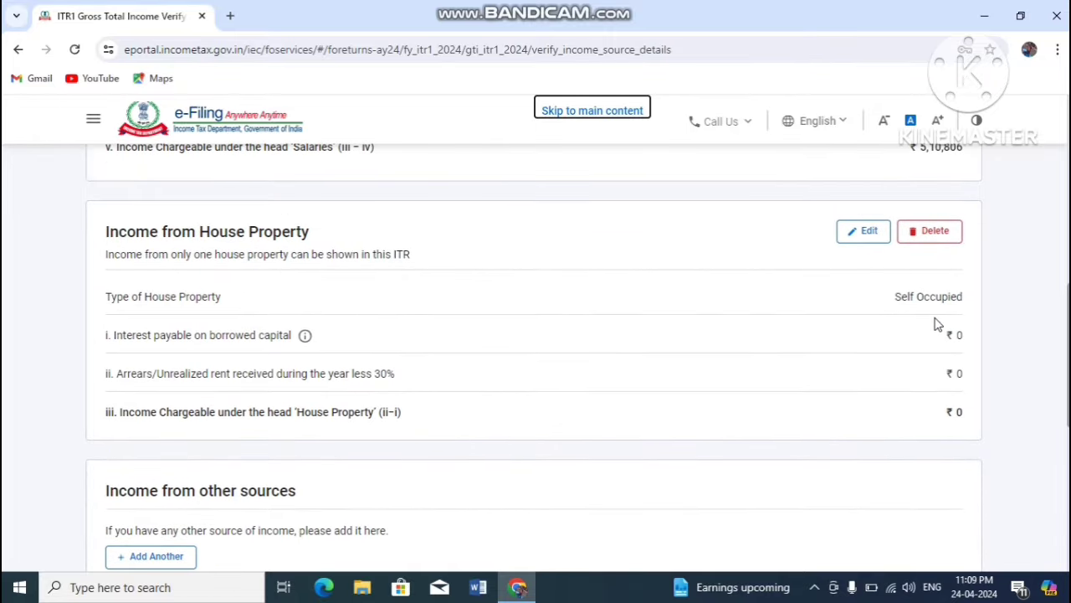
scroll(935, 326, down, 1)
scroll(937, 331, up, 1)
scroll(900, 281, down, 5)
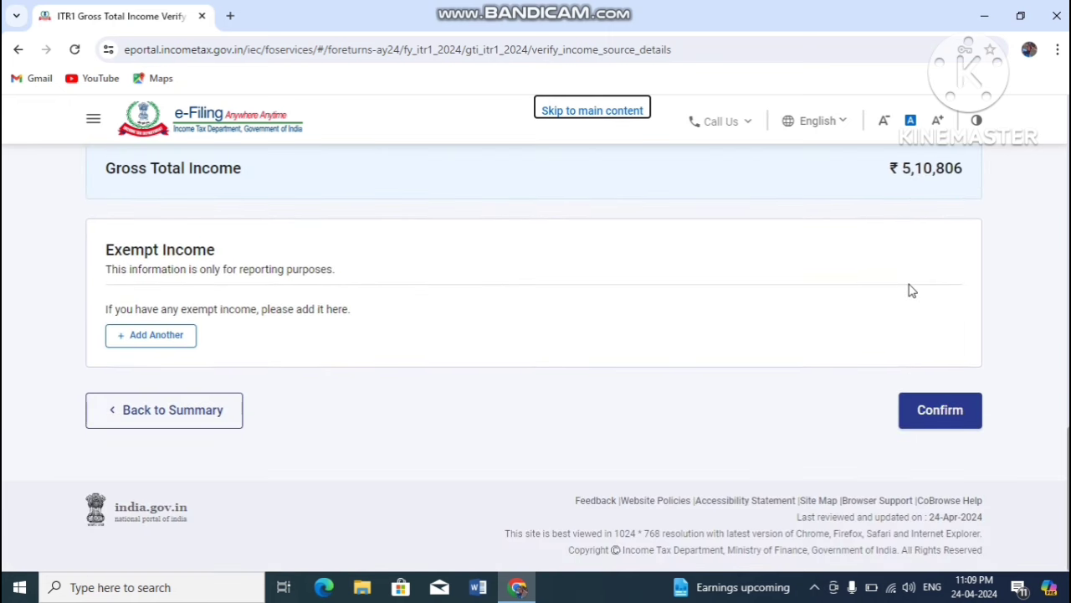
click(964, 412)
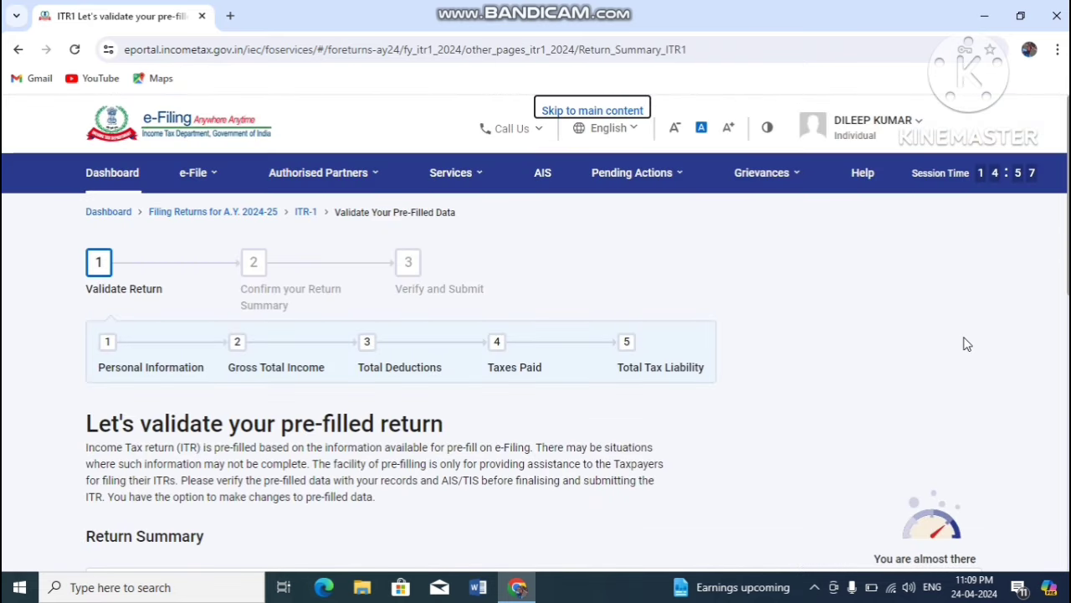
Step: Open Total Deductions and answer No to the deductions for donation paid and 80GGC political party contribution
scroll(961, 335, down, 5)
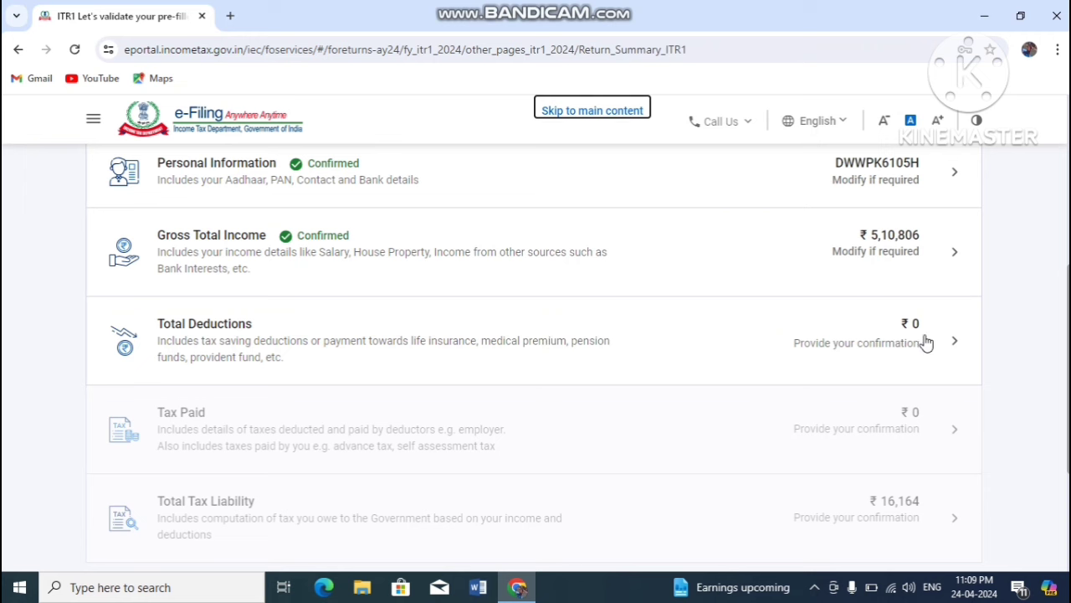
click(950, 342)
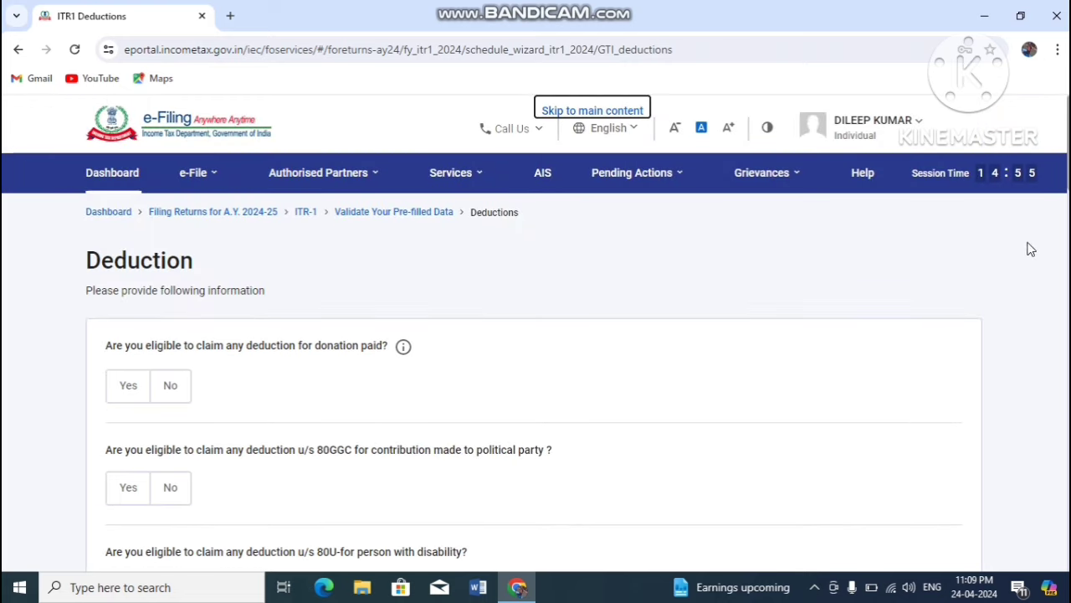
scroll(891, 290, down, 5)
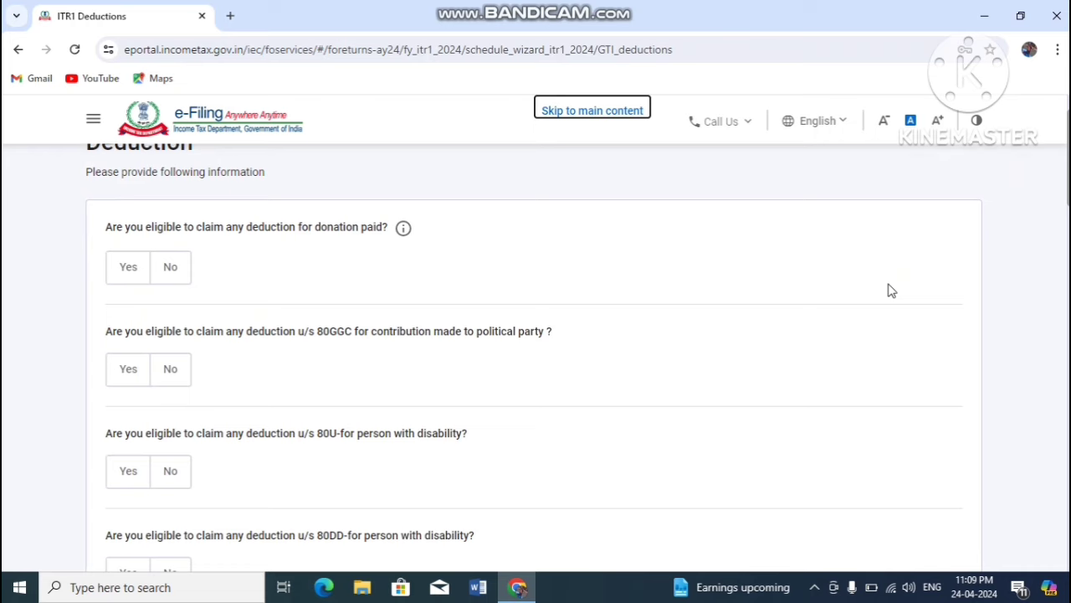
scroll(889, 288, up, 1)
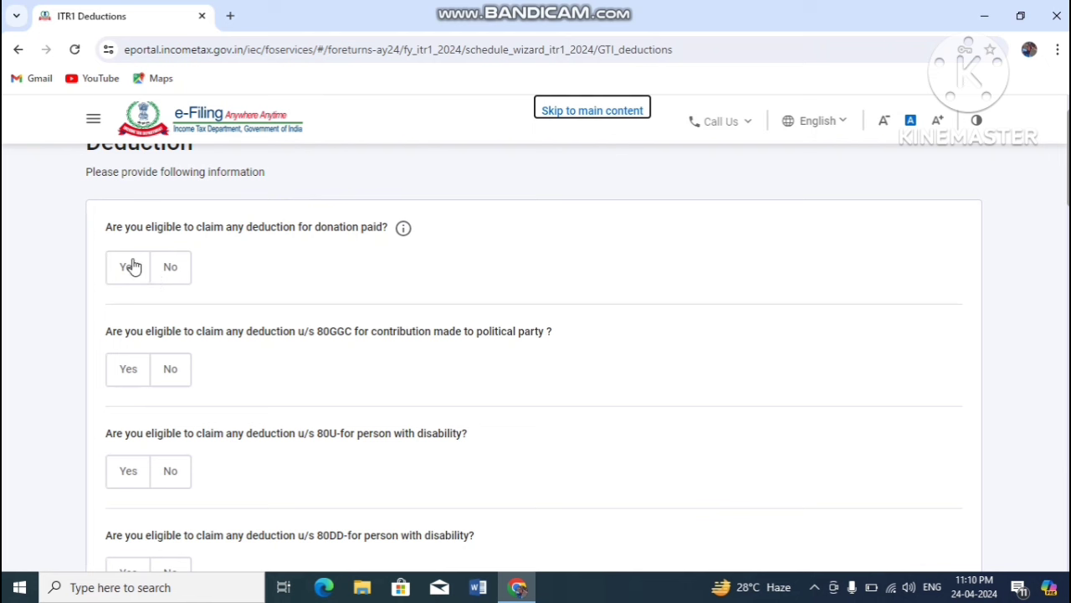
click(164, 276)
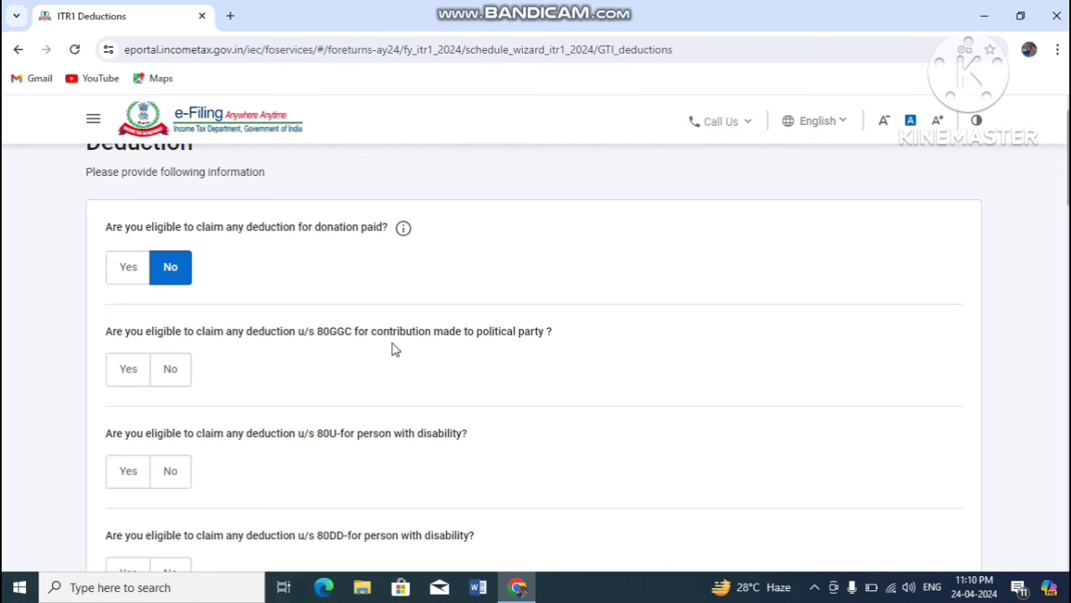
click(166, 369)
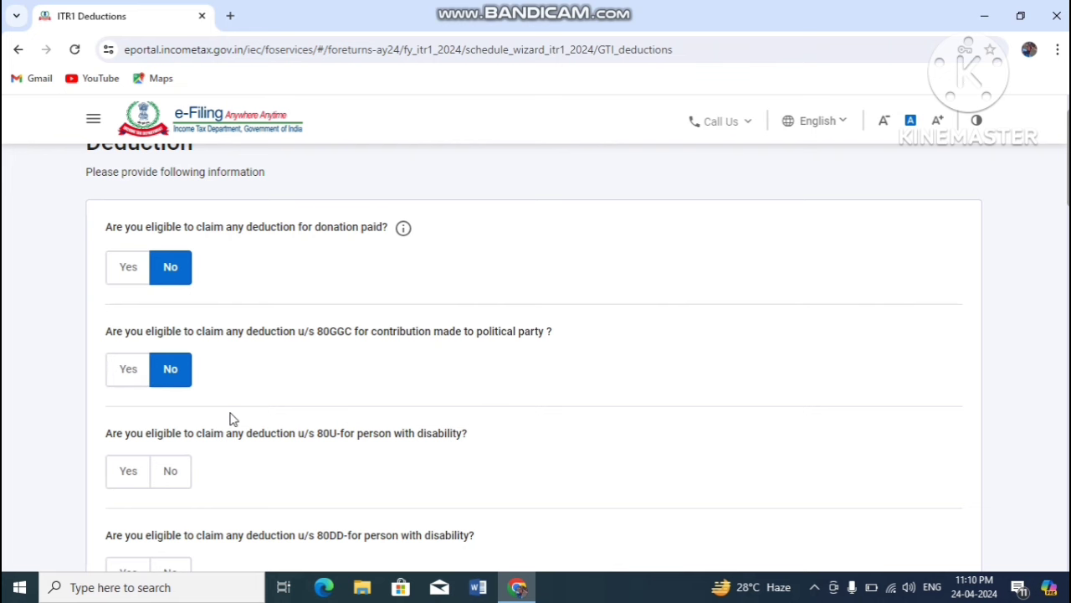
Step: Answer No to the 80U and 80DD disability, Scientific Research or Rural Development donation, and section 80GG deductions
scroll(229, 416, down, 1)
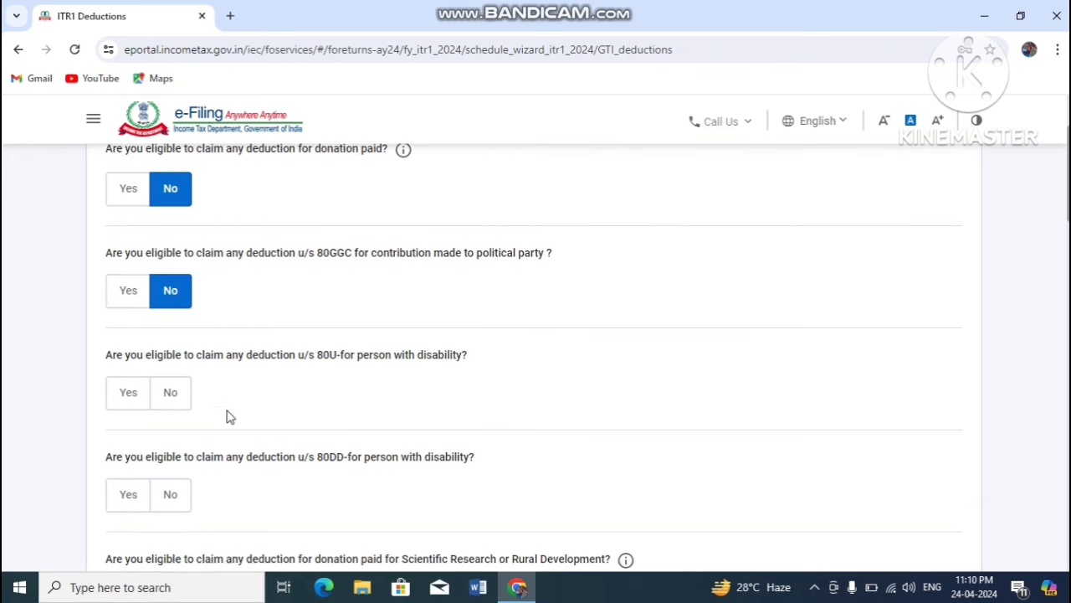
click(167, 393)
scroll(199, 404, down, 1)
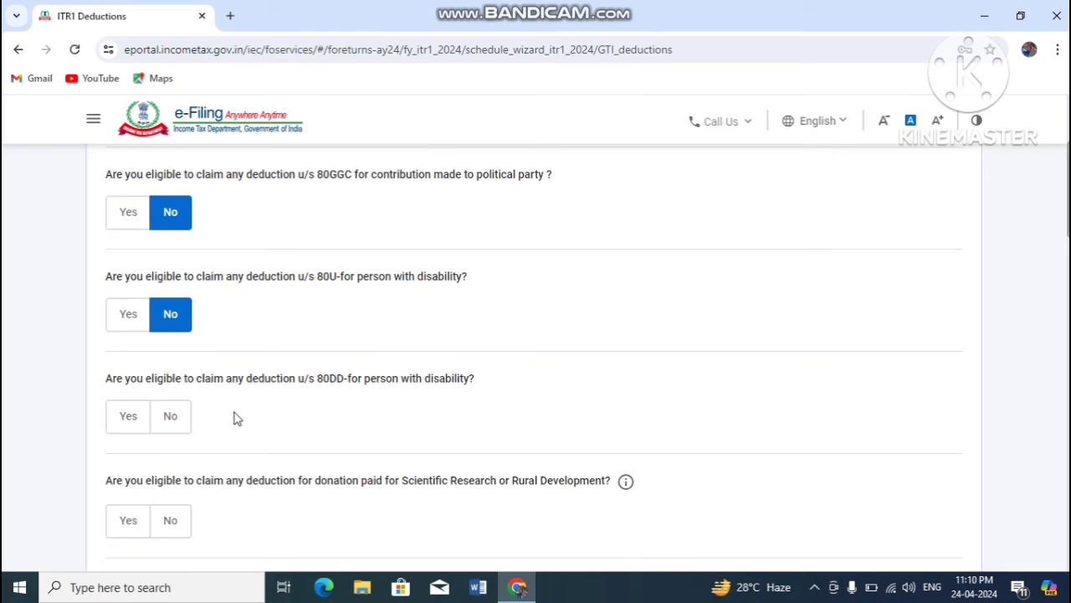
click(169, 418)
scroll(247, 421, down, 2)
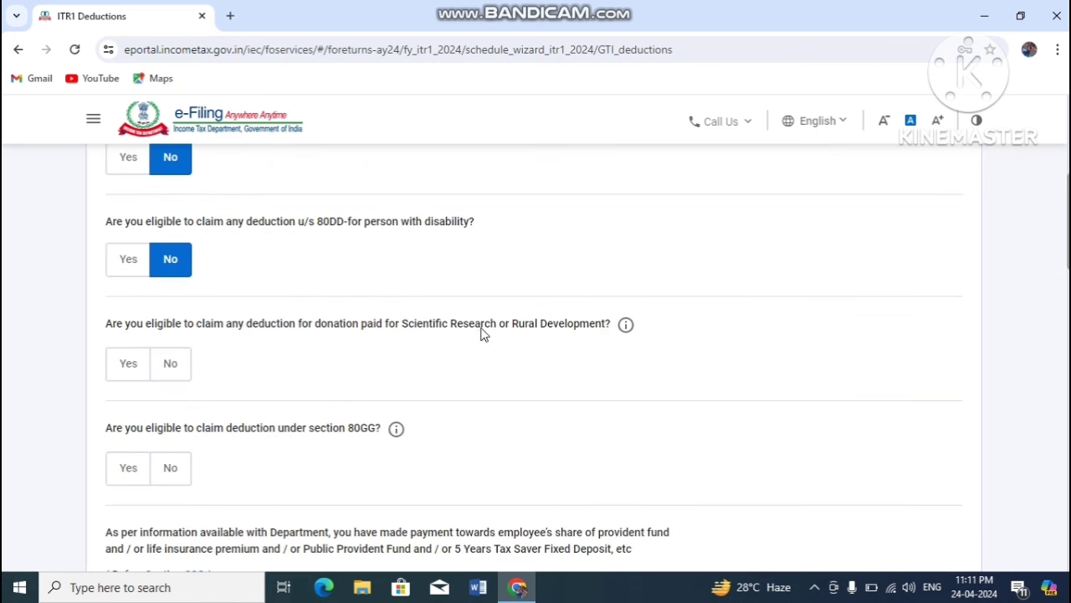
click(167, 369)
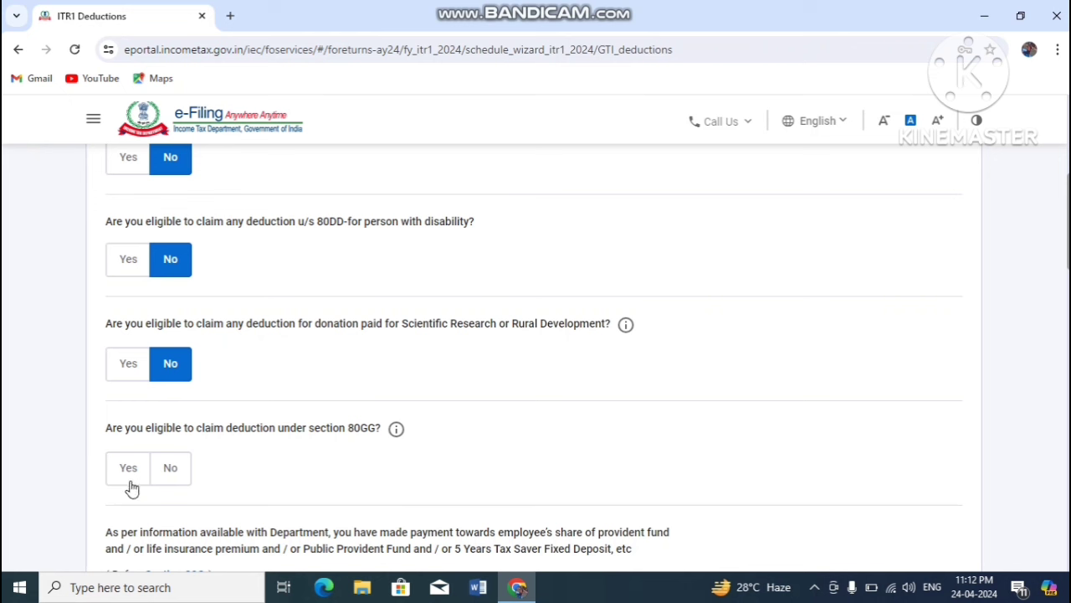
click(166, 475)
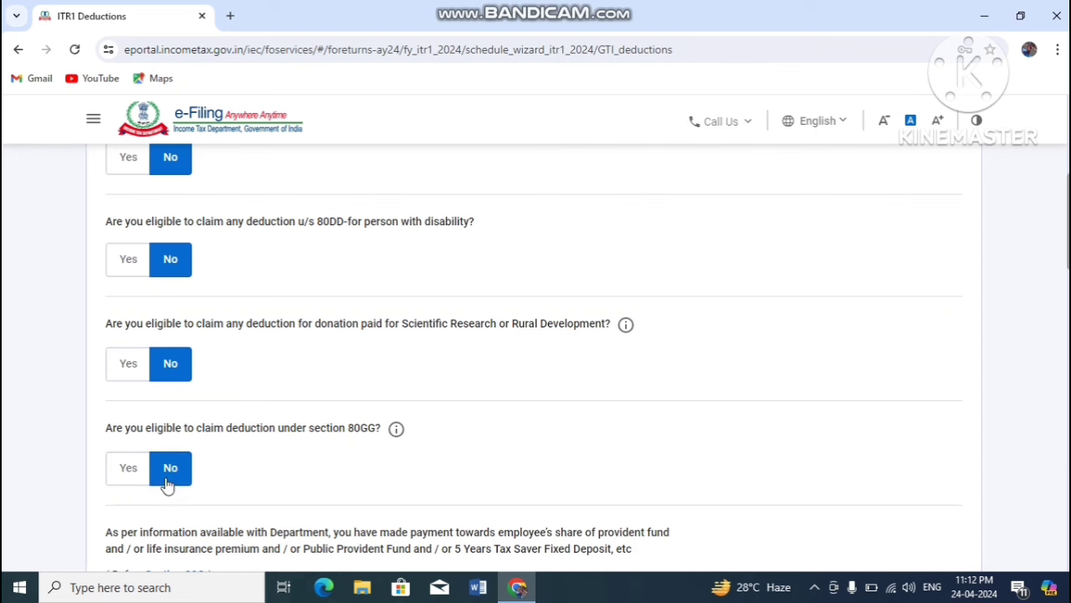
Step: Answer Yes to the Section 80C deduction and claim an amount of ₹1,50,000
scroll(512, 377, down, 5)
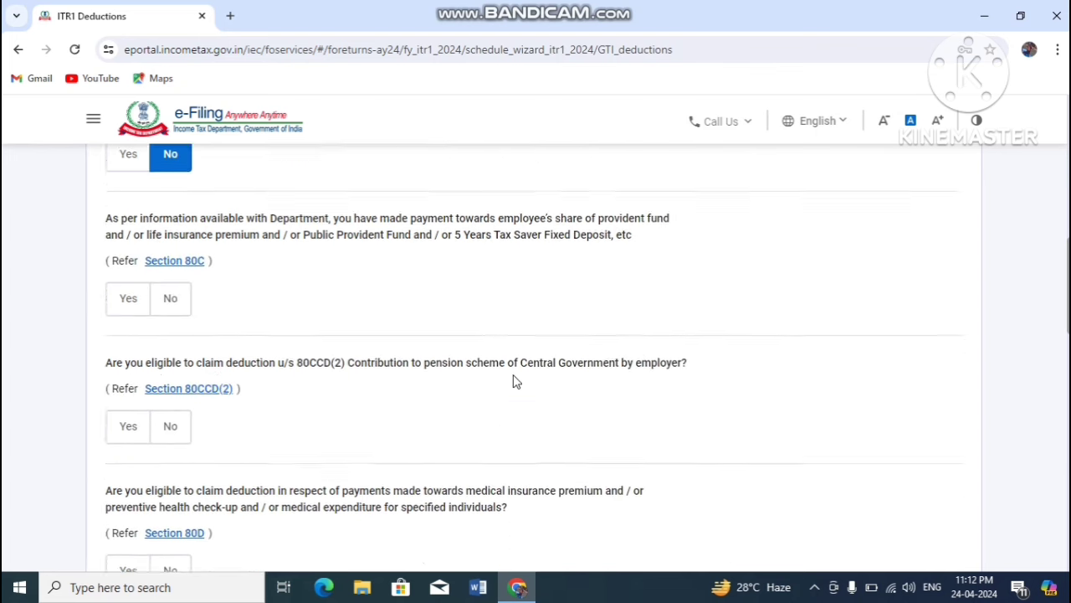
scroll(497, 376, up, 2)
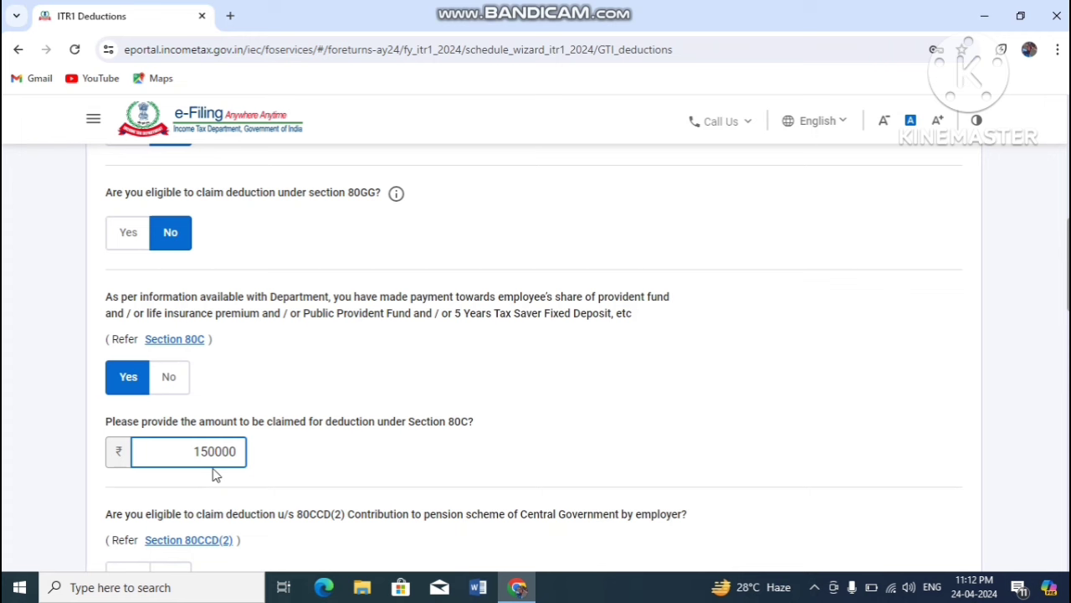
click(337, 449)
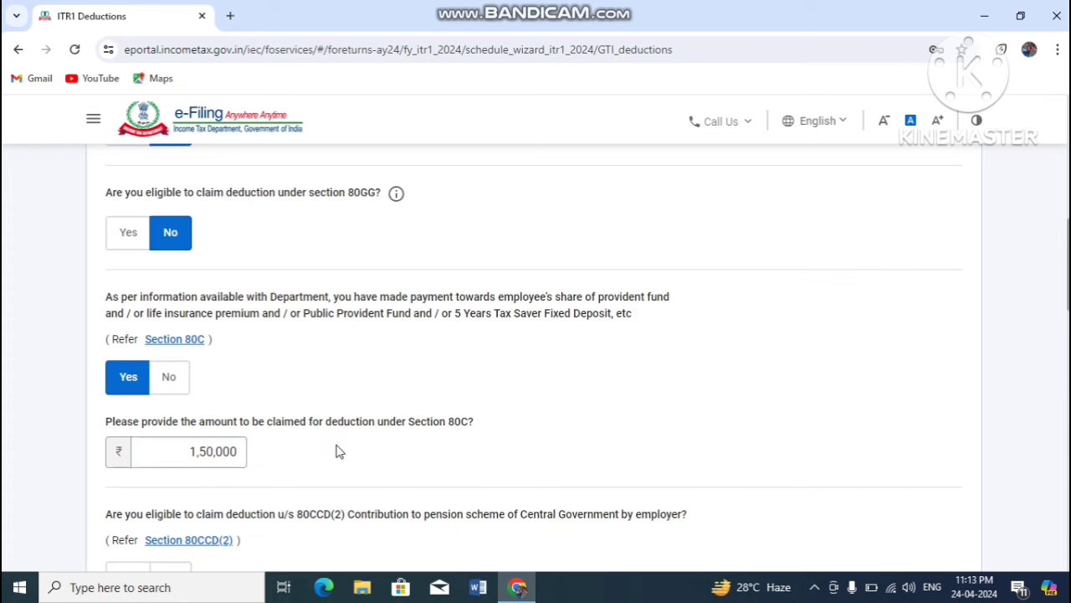
Step: Answer Yes to the 80CCD(2) employer pension scheme contribution deduction and enter an amount of ₹72,000
scroll(338, 449, down, 2)
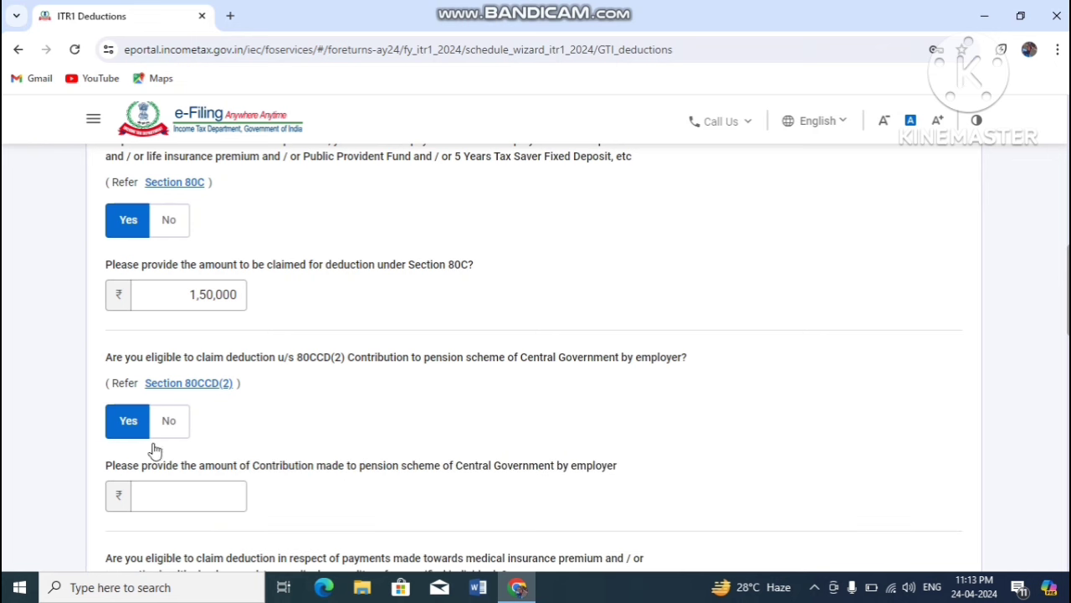
click(189, 497)
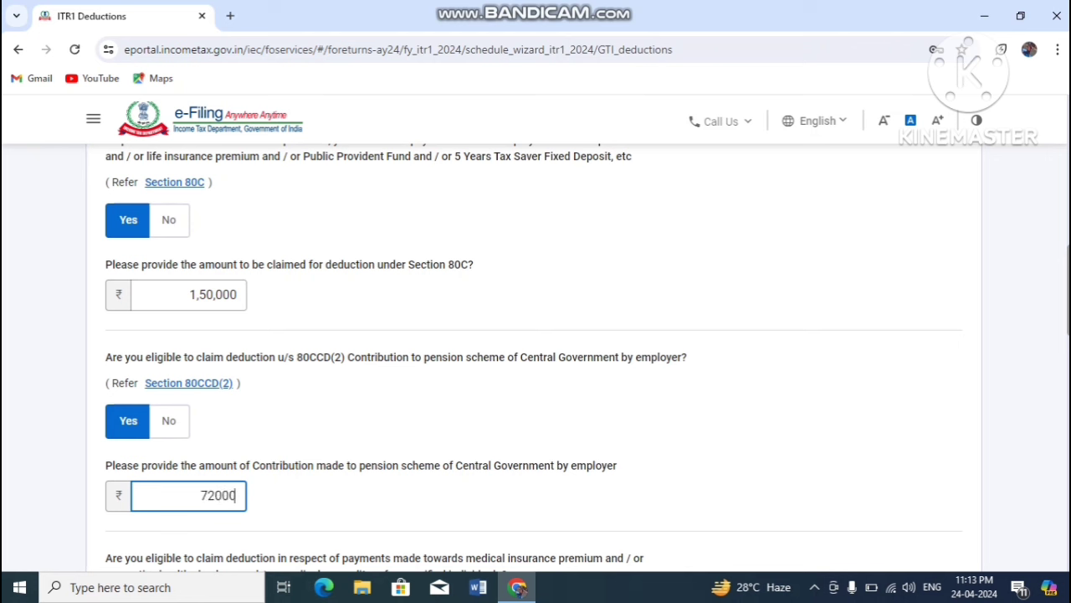
click(843, 393)
Step: Answer Yes to the Section 80D deduction for medical insurance premium, preventive health check-up or medical expenditure
scroll(834, 390, down, 2)
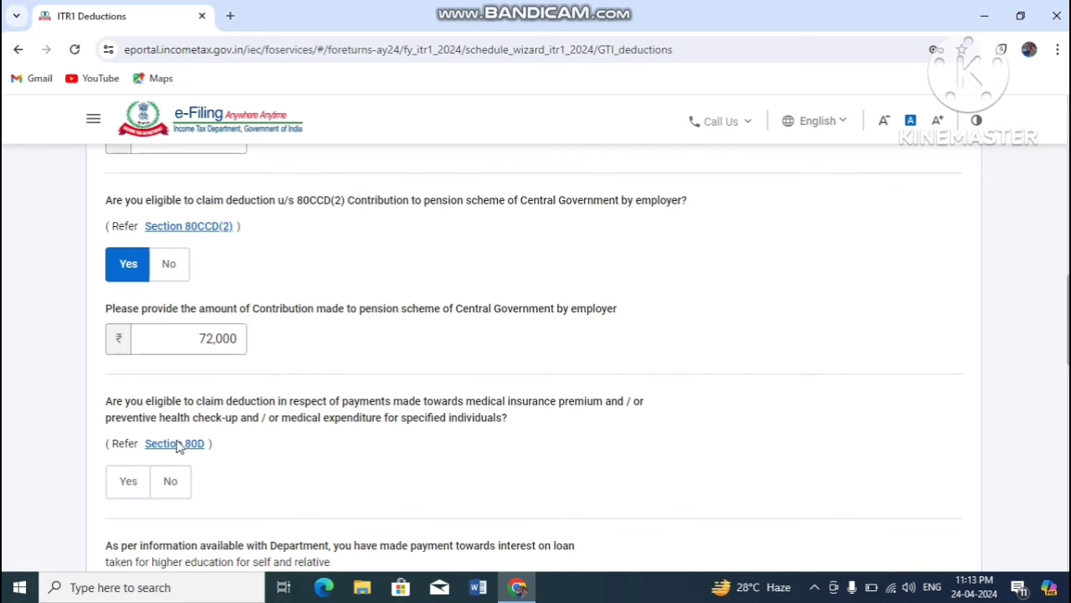
click(123, 485)
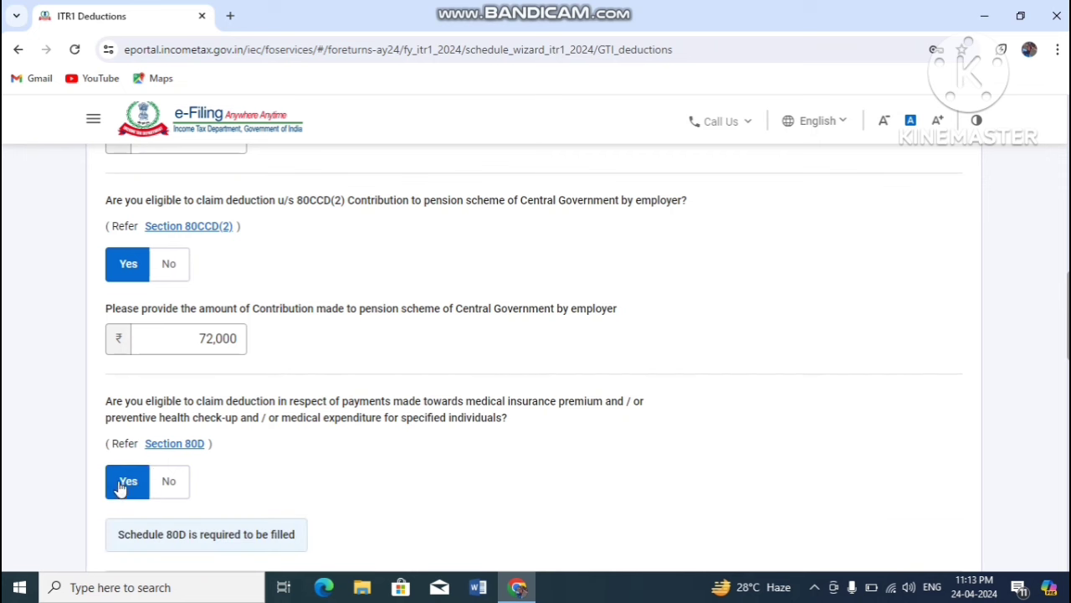
scroll(434, 418, down, 2)
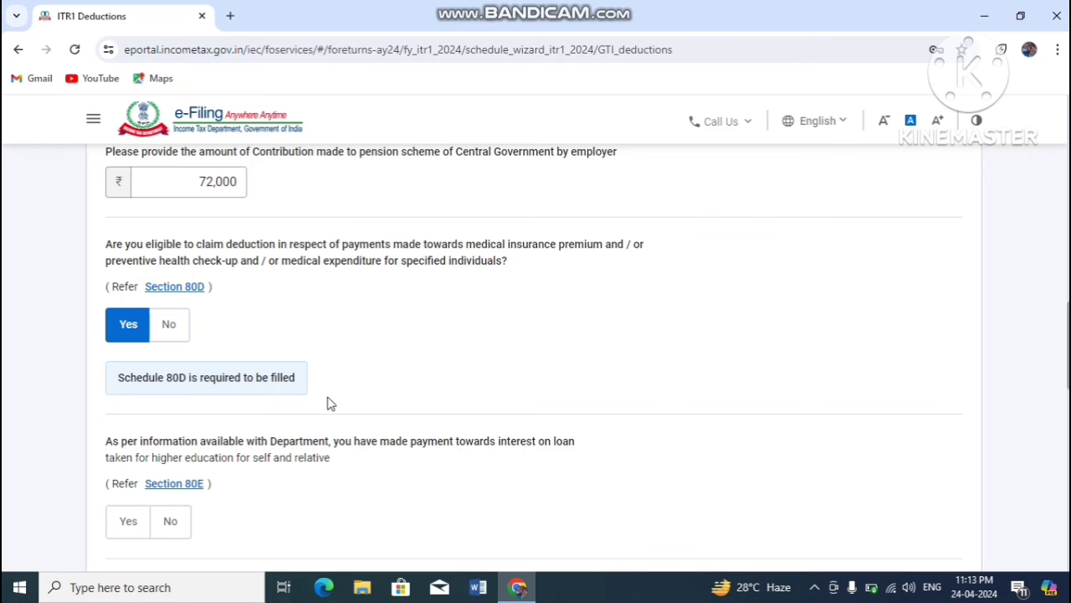
Step: Answer No to the Section 80E higher education loan interest and Section 80TTA savings bank interest deductions
scroll(231, 474, down, 1)
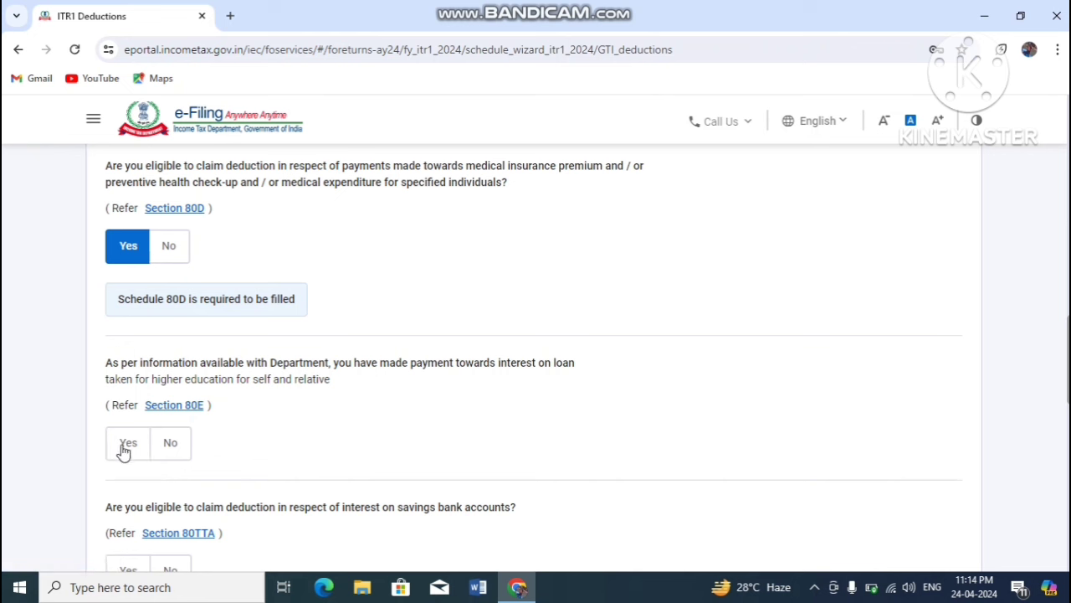
click(168, 447)
scroll(238, 419, down, 2)
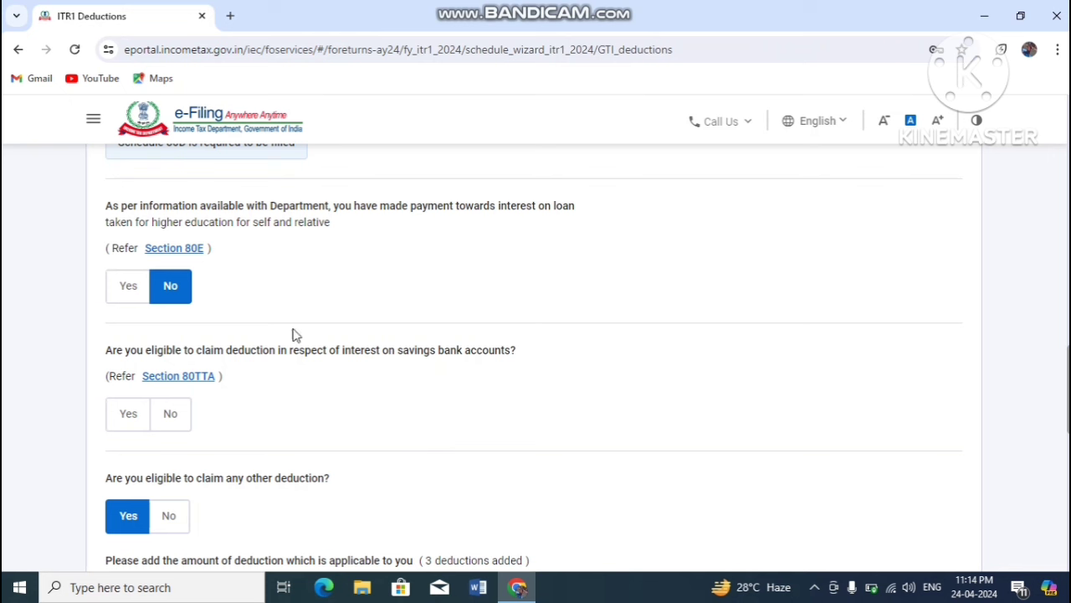
click(172, 418)
scroll(251, 450, down, 1)
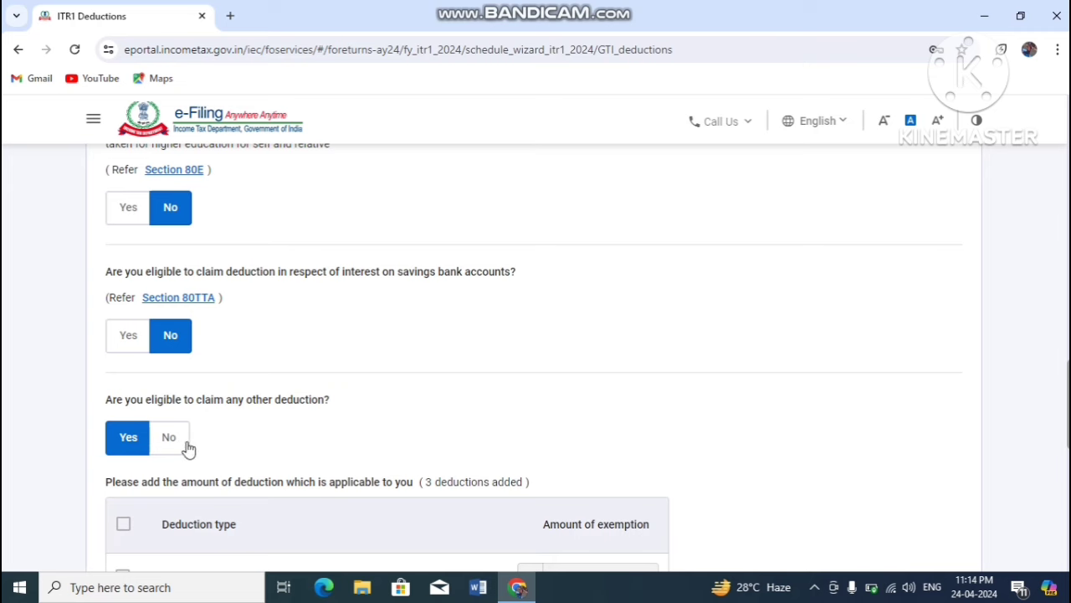
Step: Answer No to claiming any other deduction and continue to the verification of deductions
scroll(210, 438, down, 3)
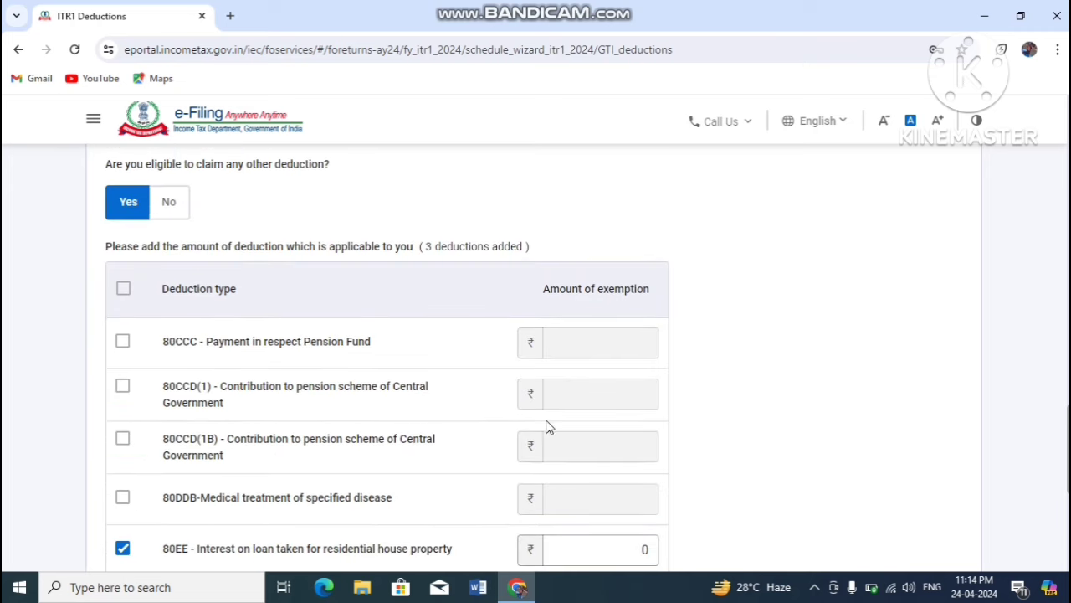
scroll(369, 402, up, 2)
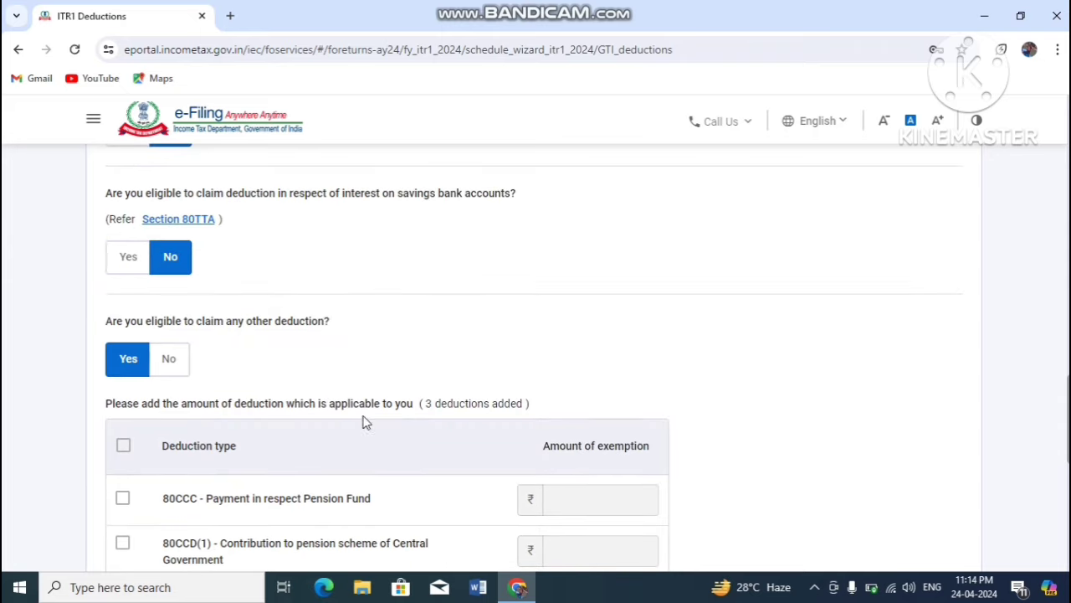
click(166, 361)
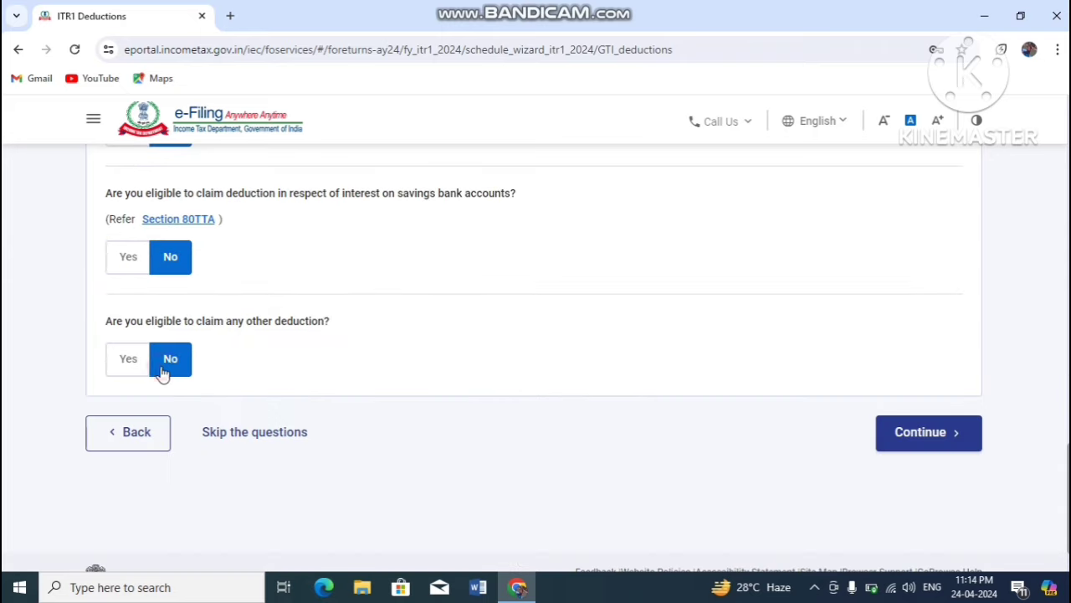
click(942, 436)
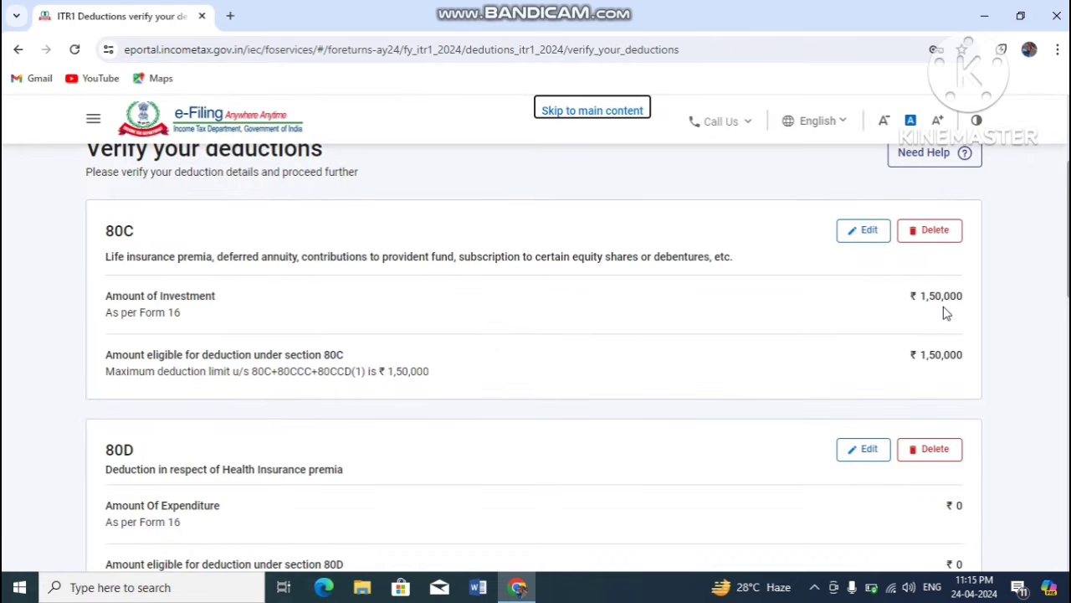
Step: Open the 80D deduction for editing and answer No to whether self or any family member is a senior citizen
scroll(946, 313, down, 1)
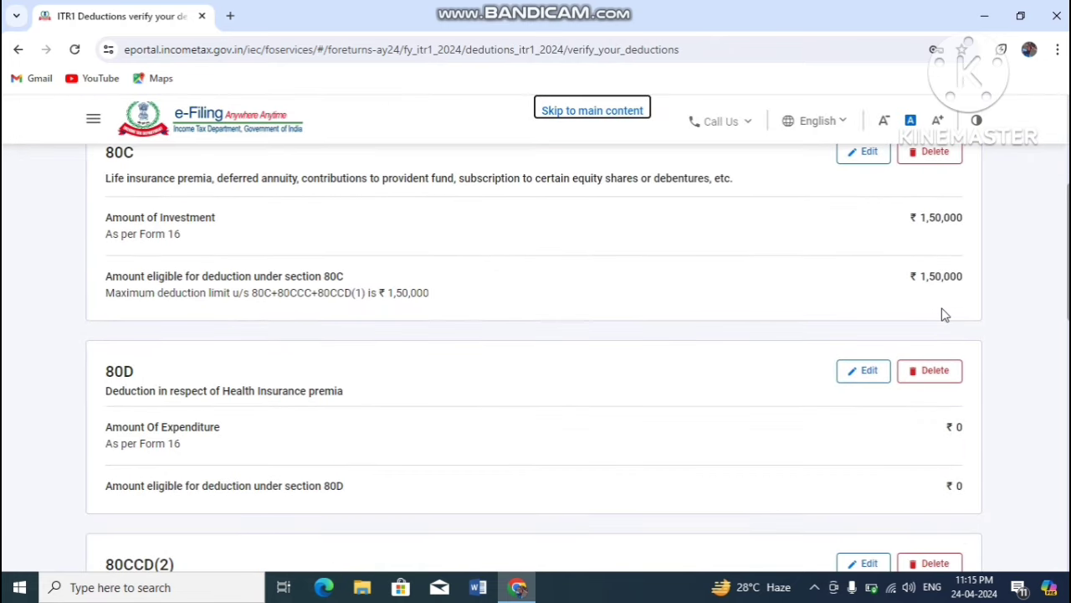
scroll(945, 313, down, 1)
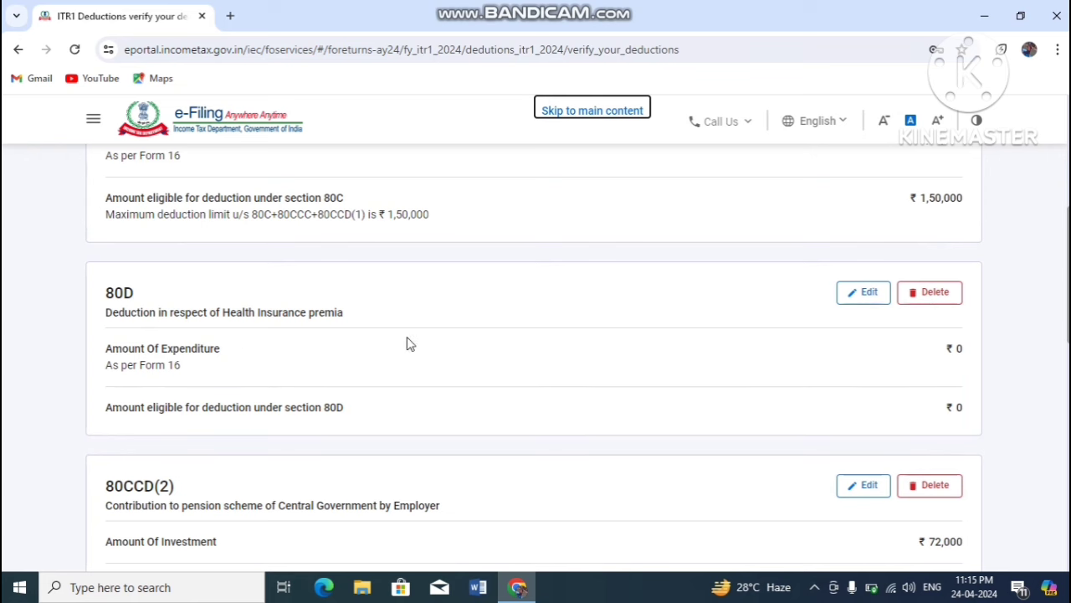
click(854, 299)
click(334, 327)
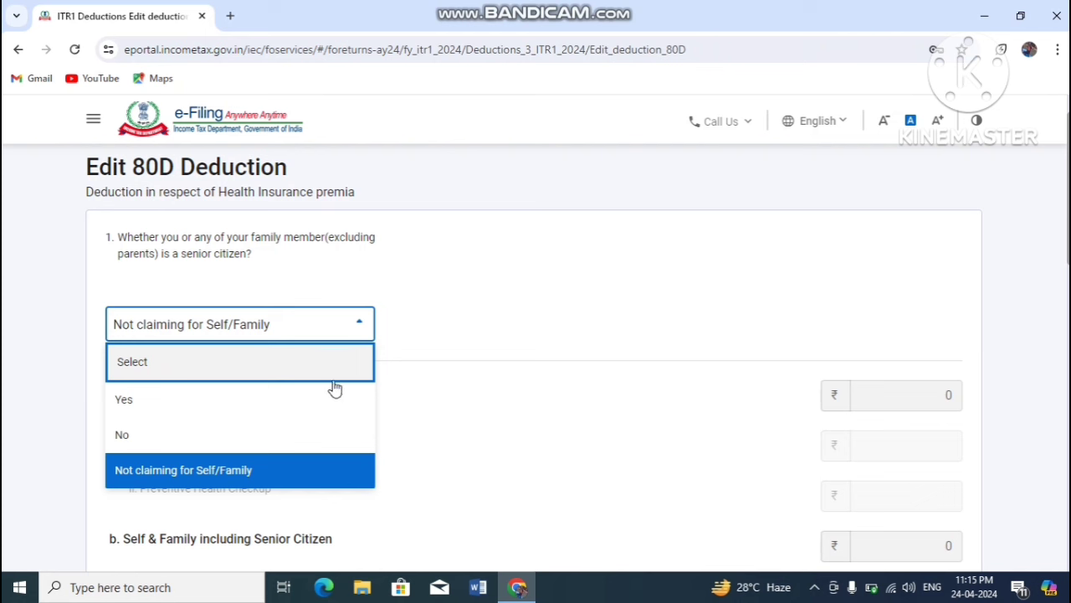
click(348, 437)
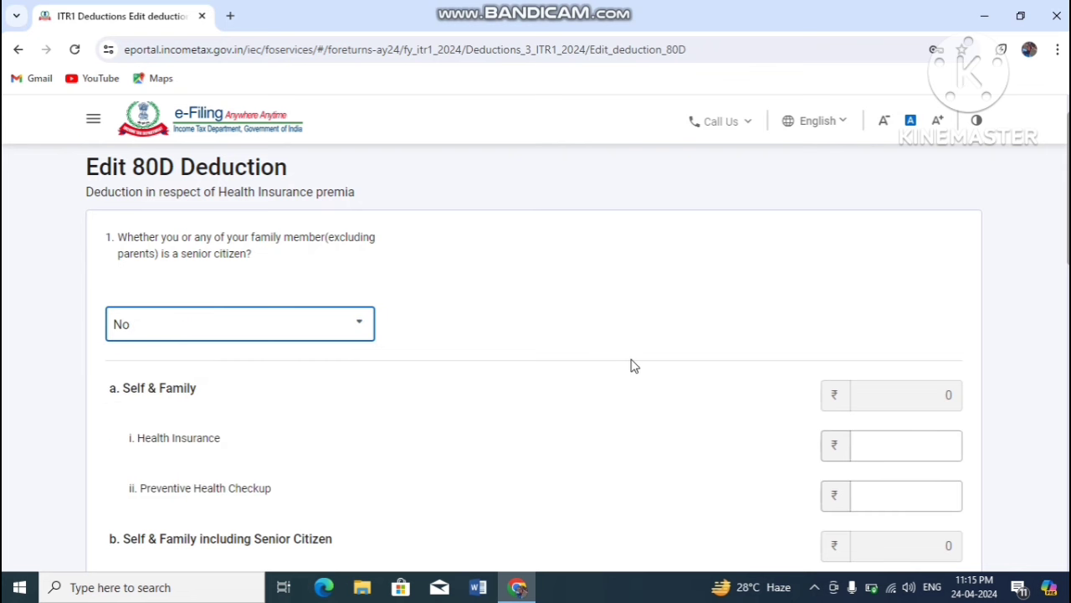
Step: Enter ₹10,000 for Health Insurance and ₹1,000 for Preventive Health Checkup under Self & Family
scroll(631, 365, down, 2)
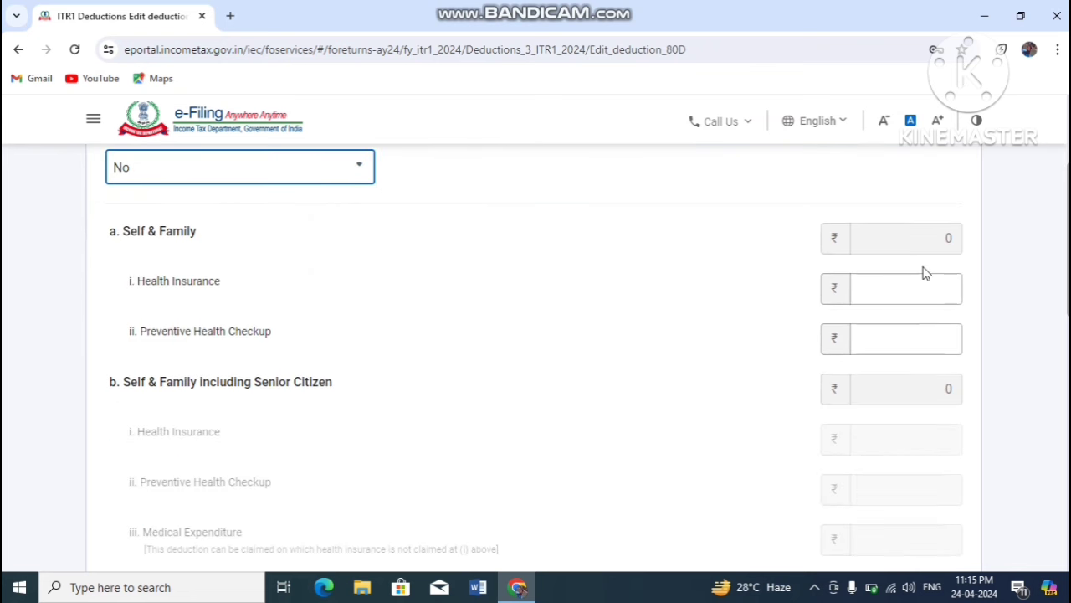
click(880, 295)
click(883, 283)
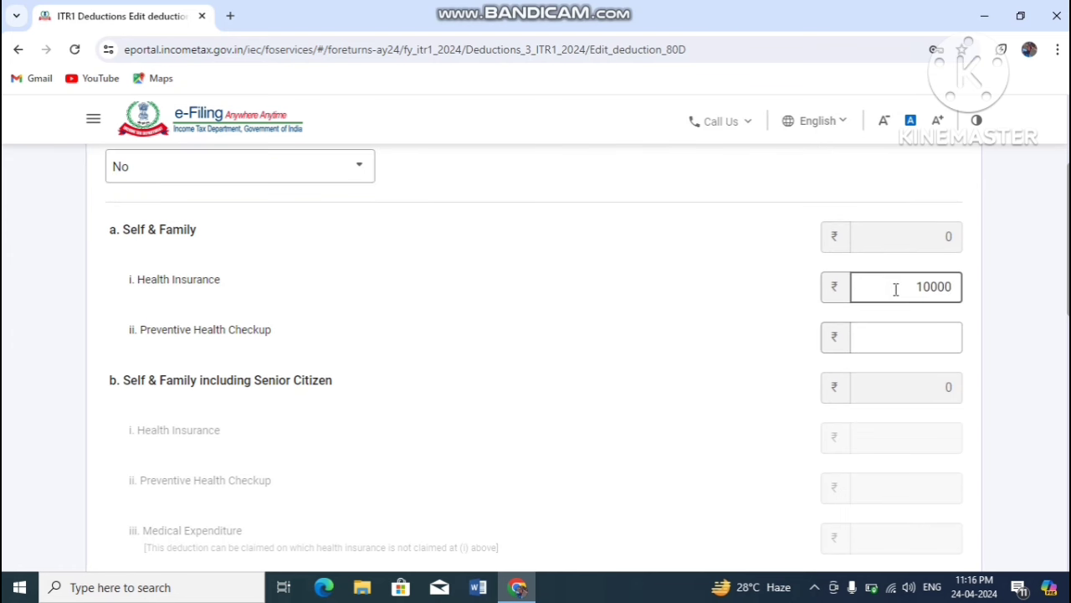
text(10000)
click(912, 339)
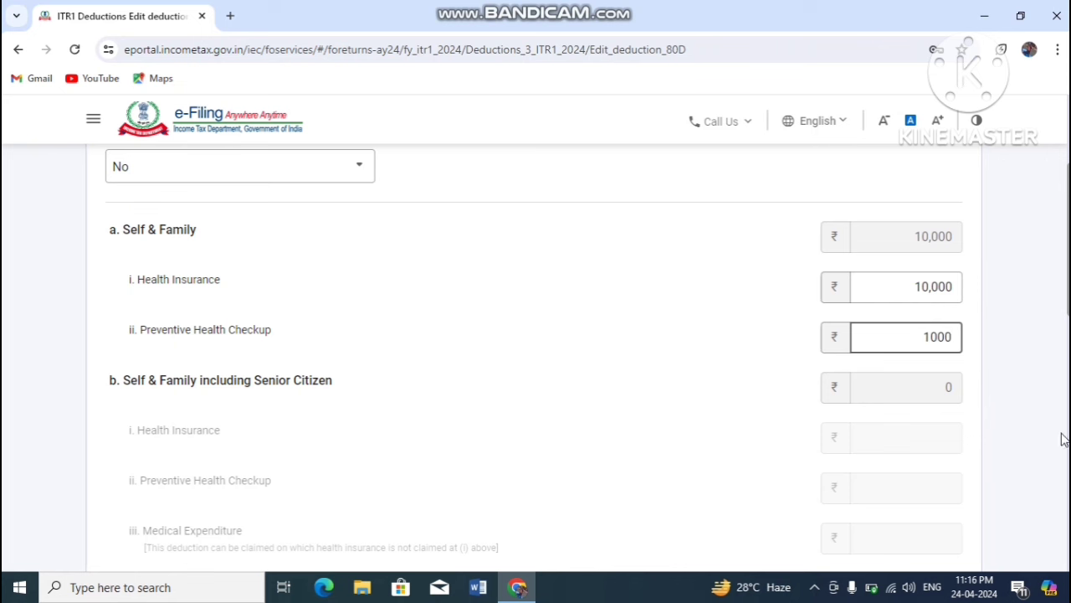
click(1023, 419)
Step: Answer Yes to whether any one of the parents is a senior citizen in the 80D deduction
scroll(1026, 404, down, 4)
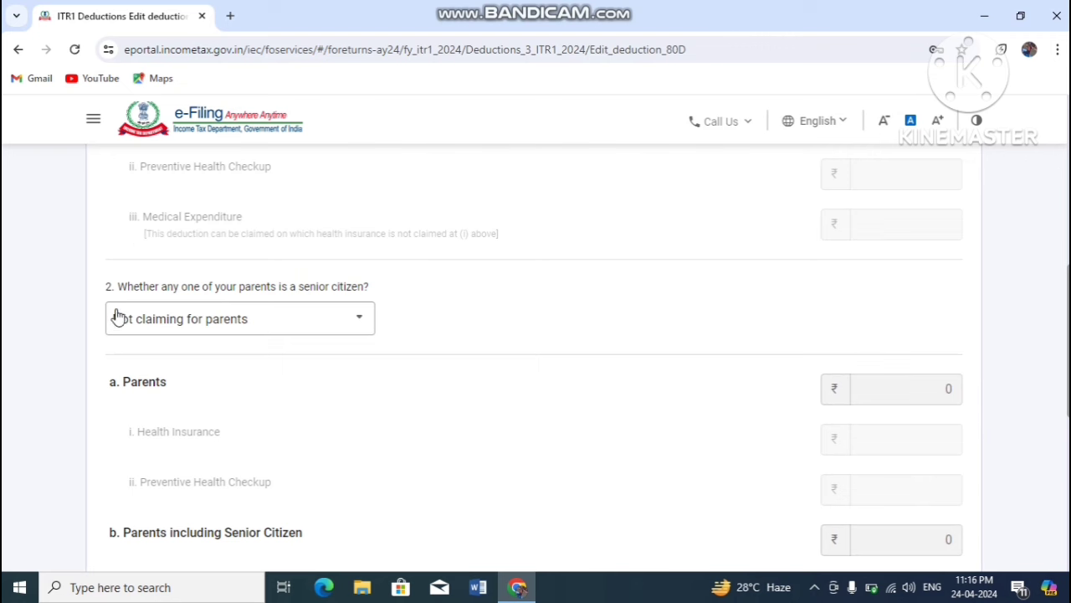
click(357, 320)
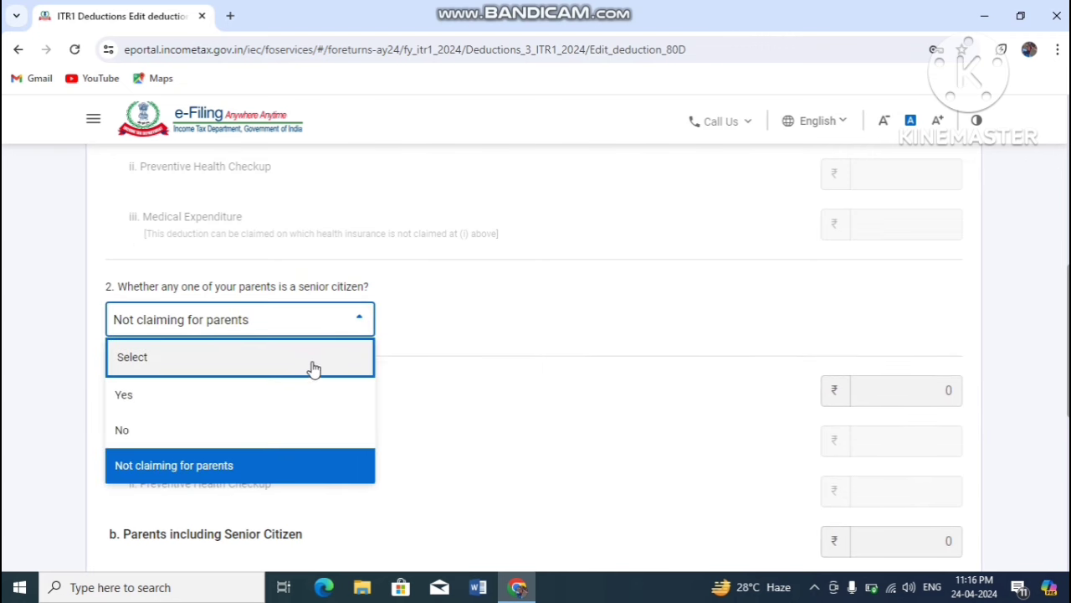
click(333, 399)
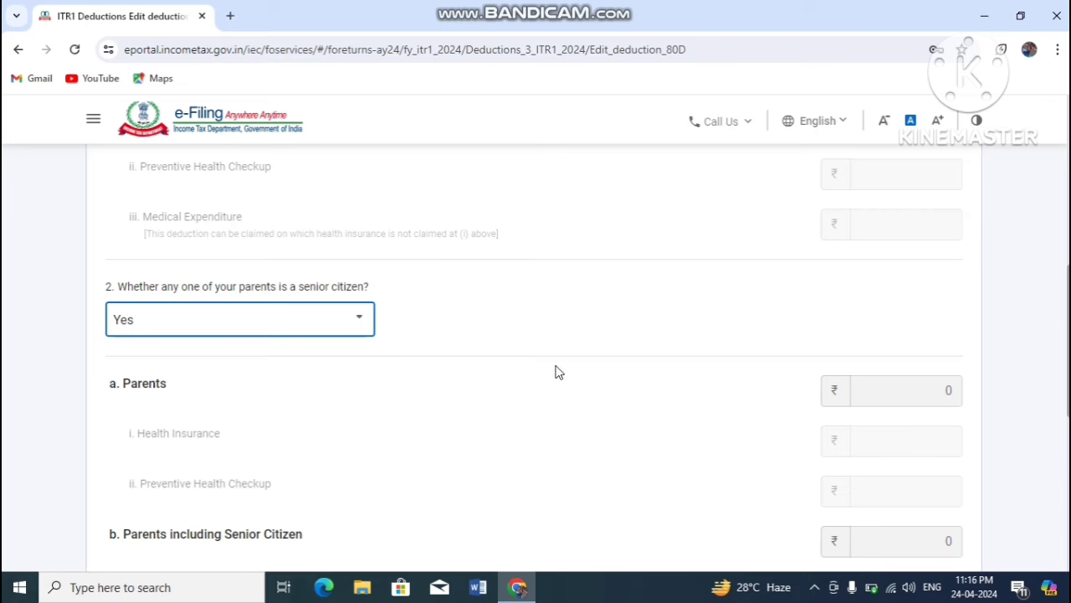
scroll(593, 333, down, 3)
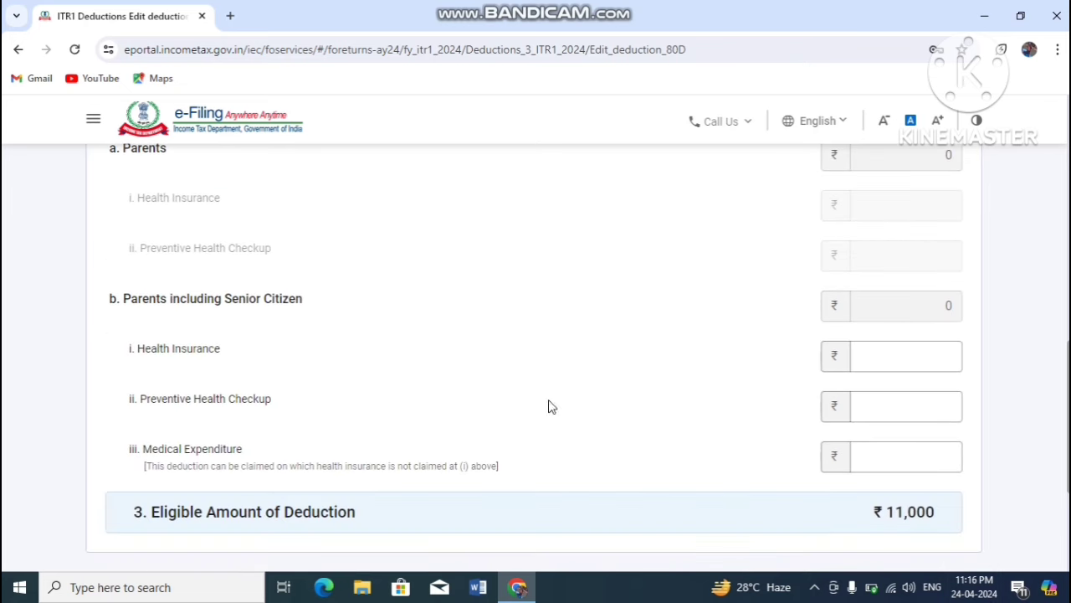
Step: Leave the health insurance, preventive checkup and medical expenditure amounts for senior citizen parents blank and save the 80D deduction
click(915, 369)
click(213, 400)
click(922, 406)
click(502, 413)
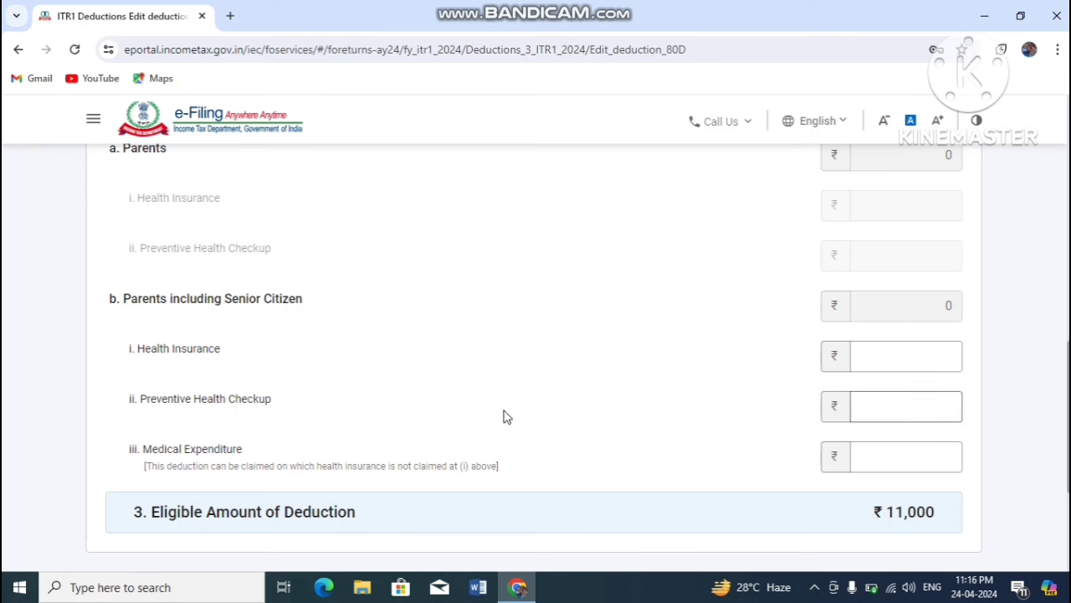
click(213, 452)
click(261, 465)
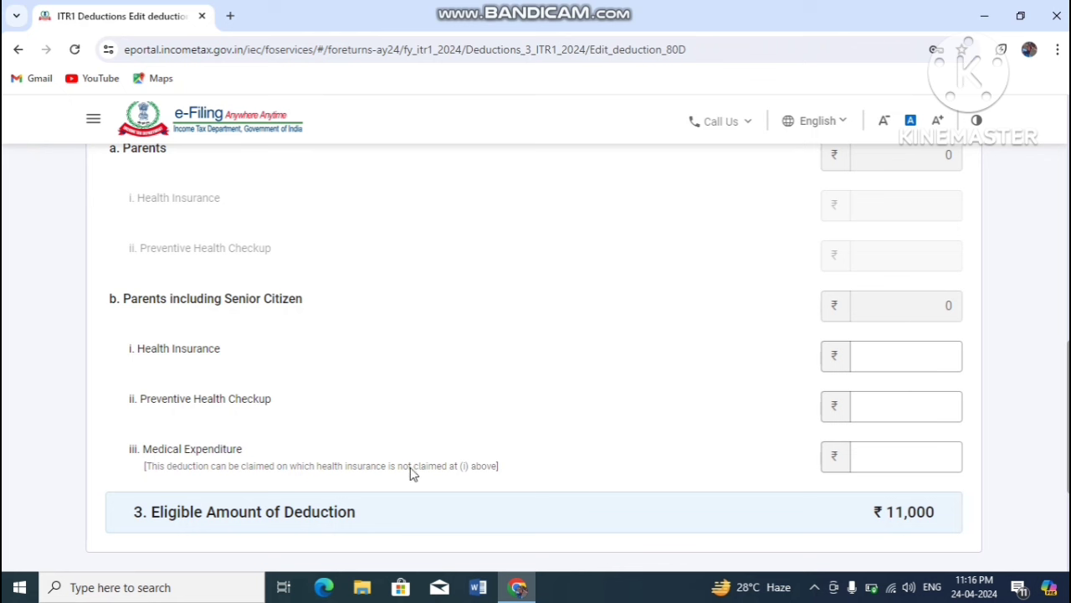
click(886, 459)
scroll(908, 453, down, 2)
click(974, 444)
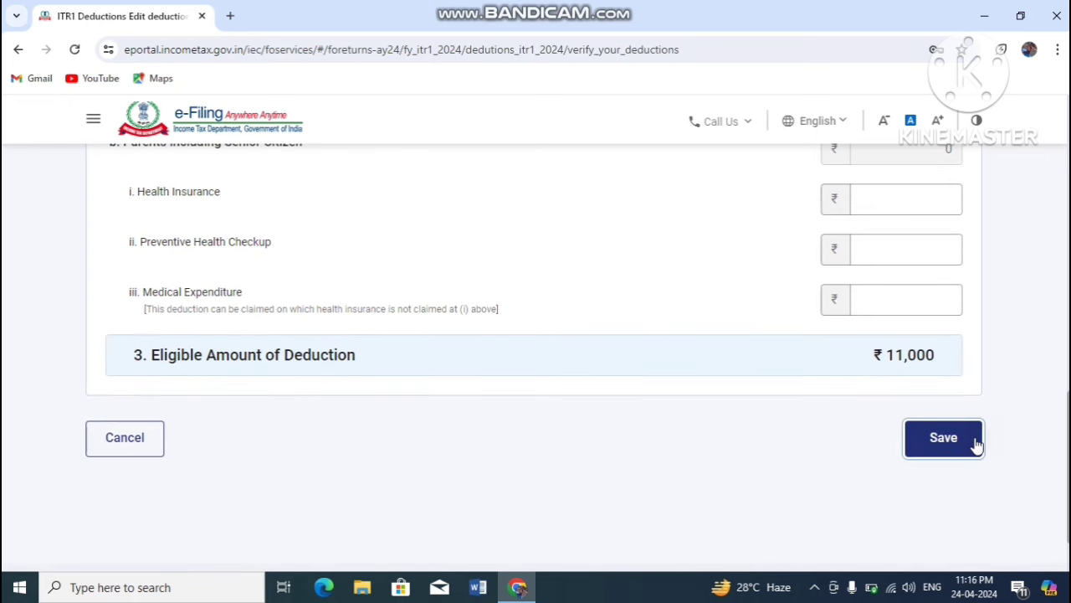
Step: Review the 80C, 80D and 80CCD(2) deductions and the other available claims, and confirm the total deductions
scroll(864, 451, down, 4)
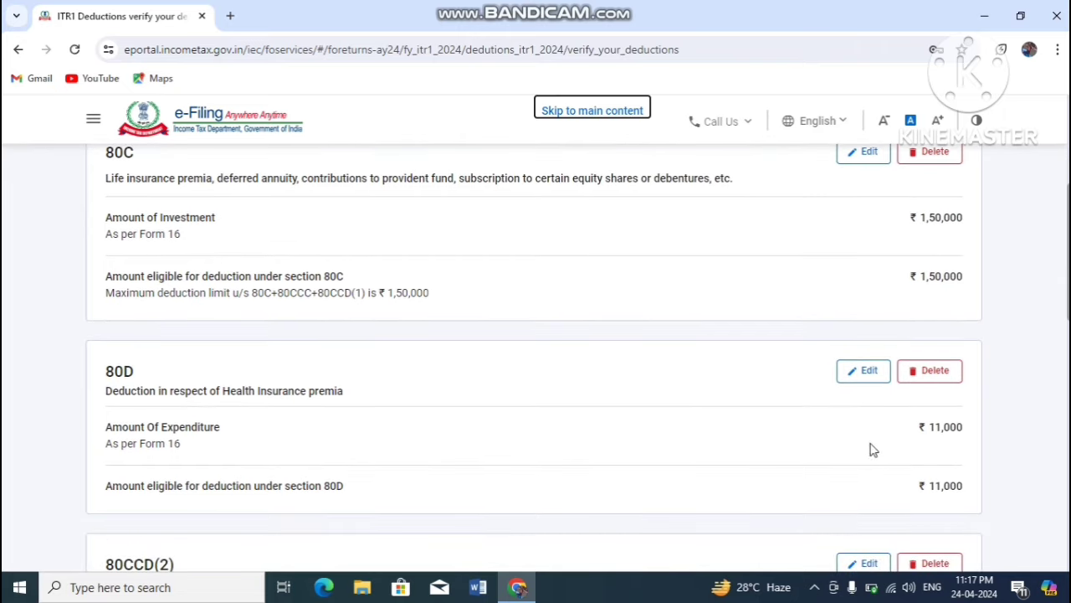
scroll(879, 444, down, 2)
scroll(880, 442, up, 3)
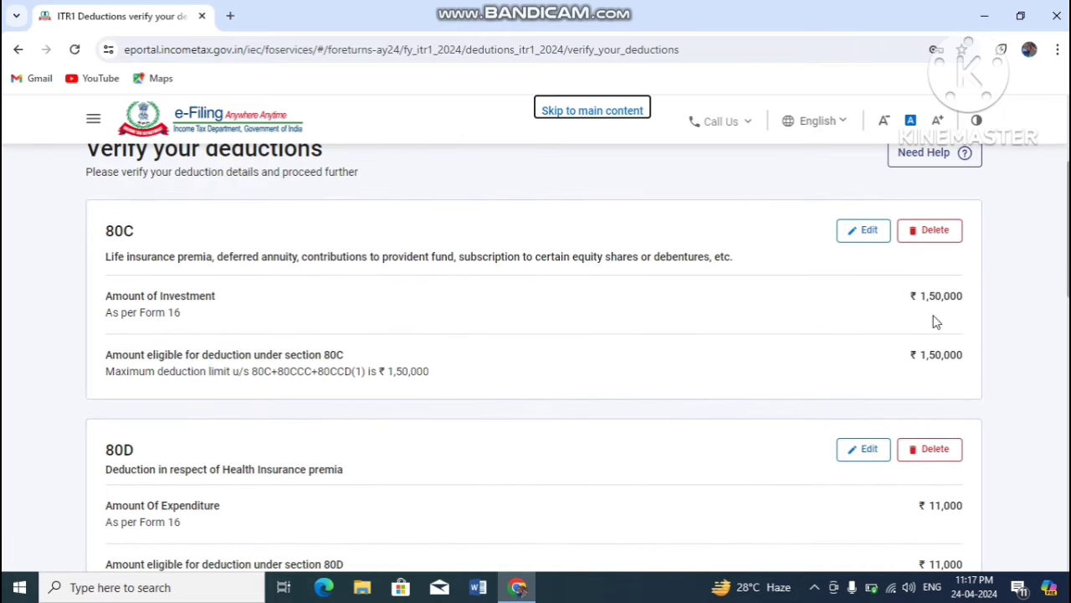
scroll(978, 321, down, 3)
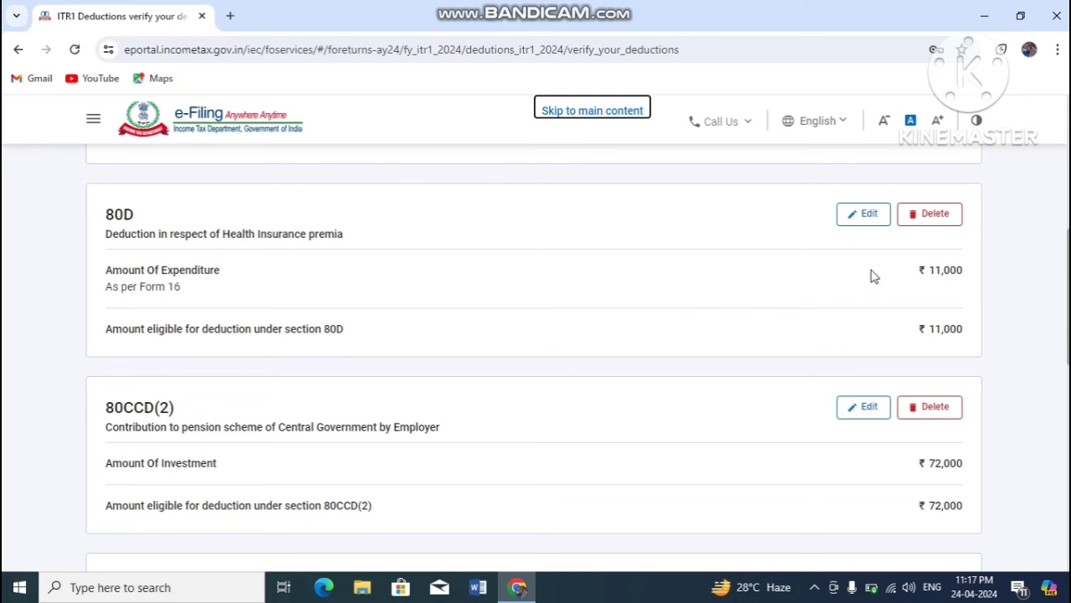
scroll(963, 289, down, 2)
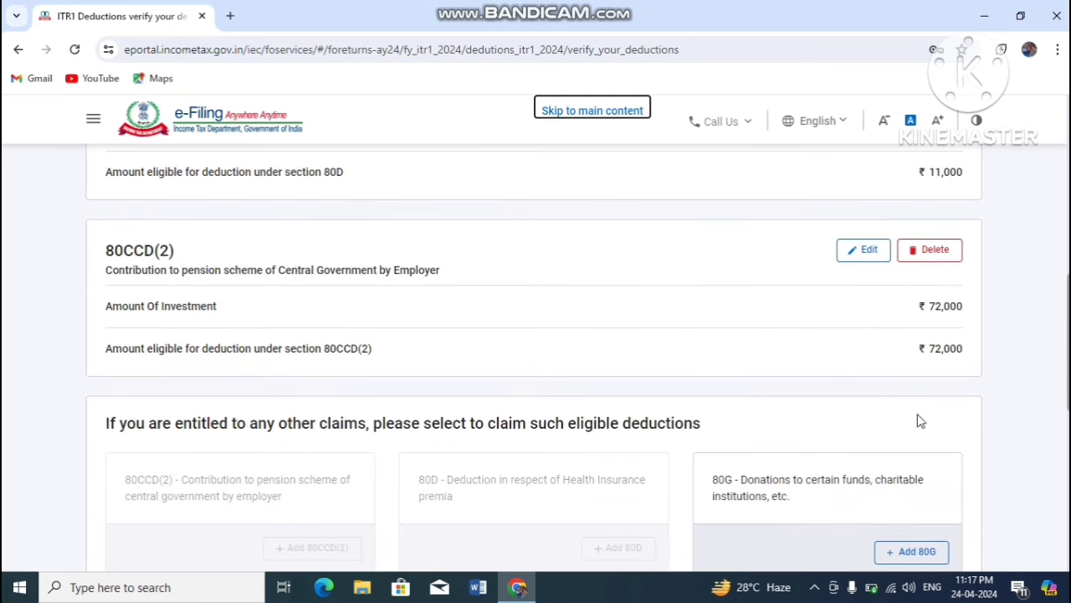
scroll(979, 320, down, 2)
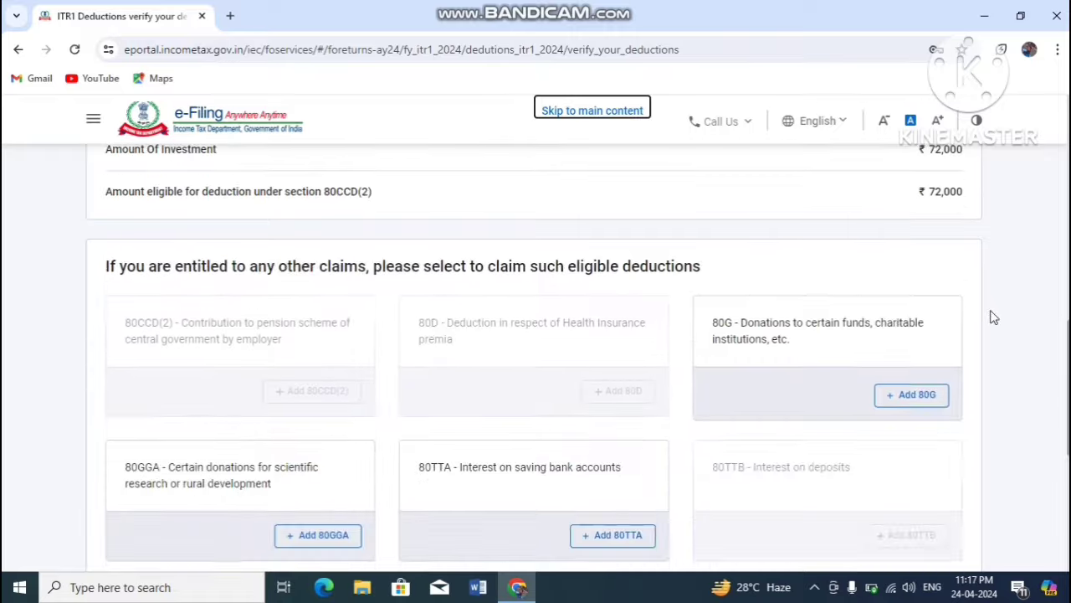
scroll(996, 320, up, 4)
scroll(1003, 323, up, 4)
scroll(1004, 323, down, 9)
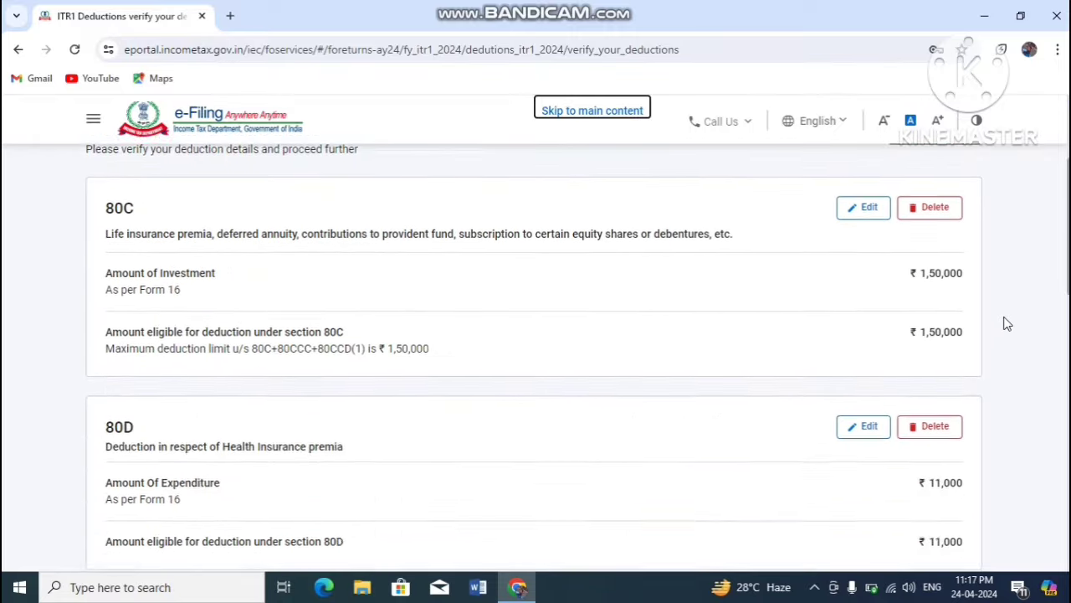
scroll(1008, 324, down, 3)
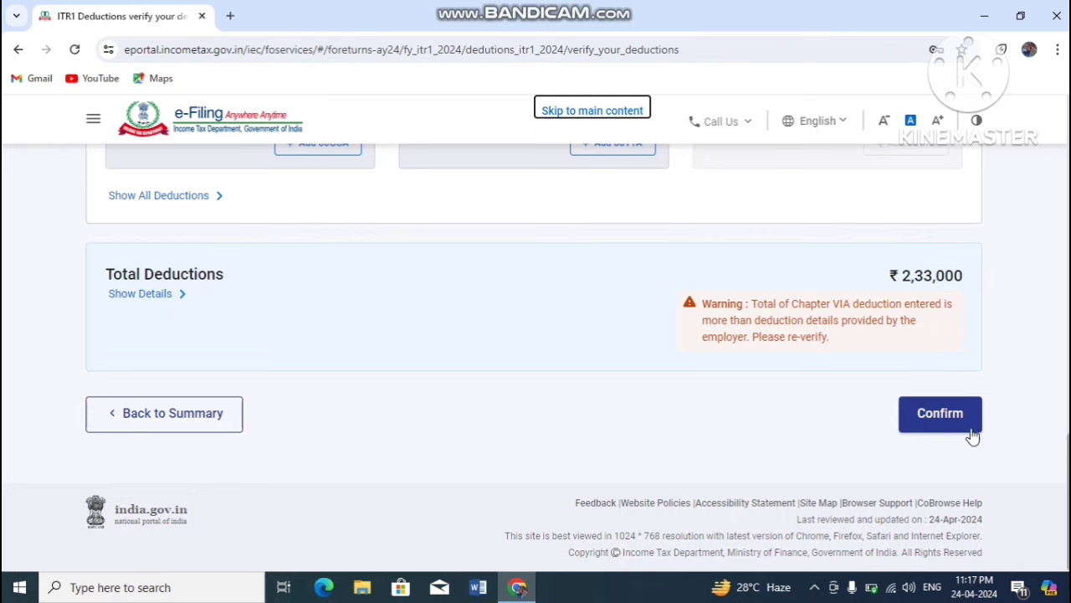
click(940, 413)
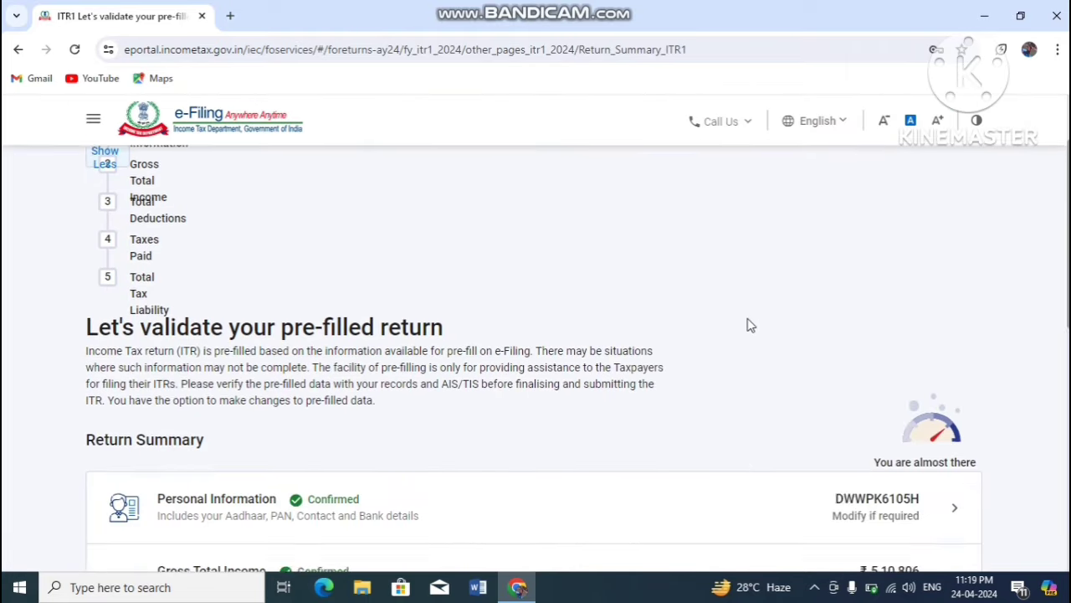
Step: Open the Tax Paid section from the return summary
scroll(757, 320, down, 7)
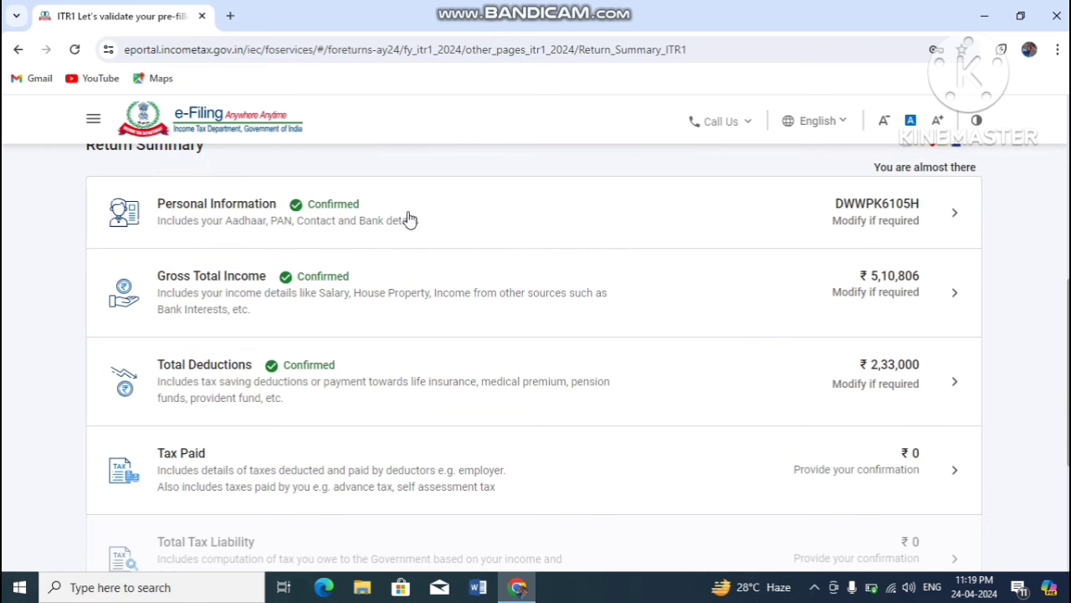
scroll(446, 368, down, 1)
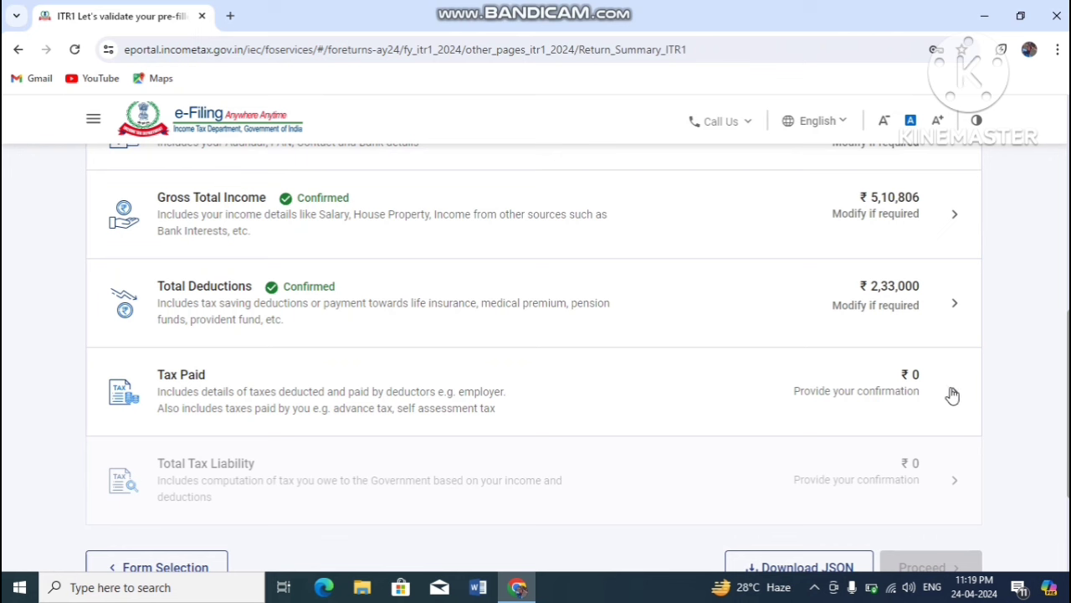
click(953, 394)
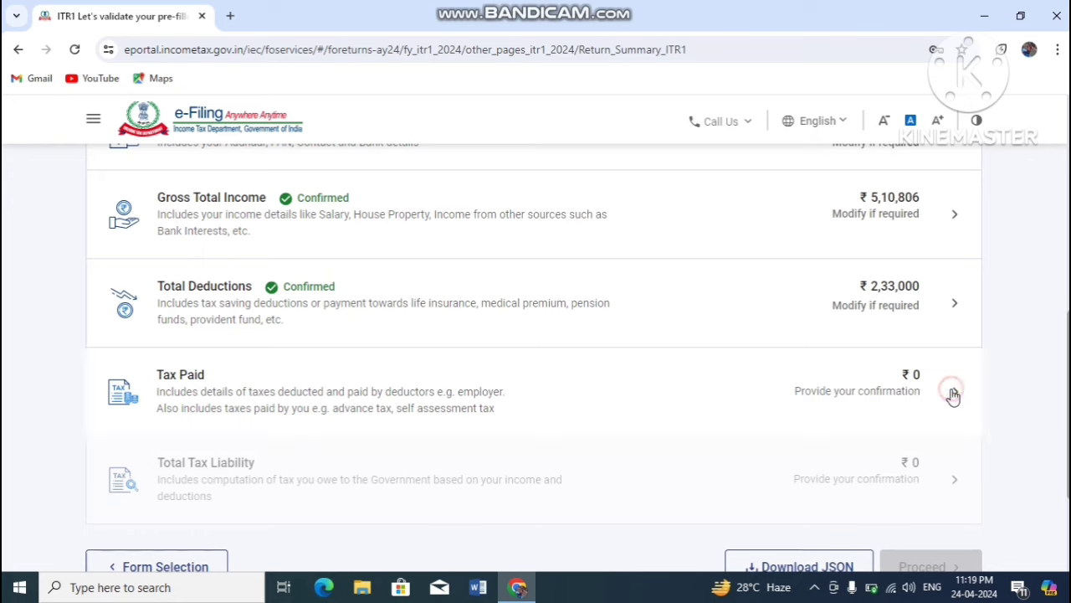
Step: Review the TDS, TCS, advance tax and self-assessment tax details and confirm the total taxes paid
scroll(916, 361, down, 5)
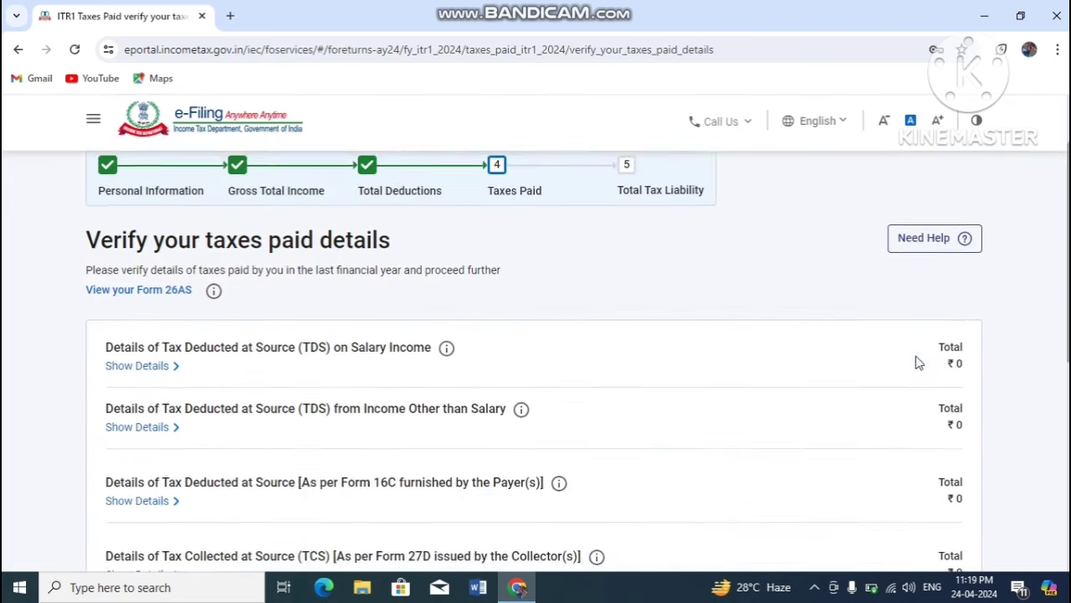
scroll(902, 344, up, 2)
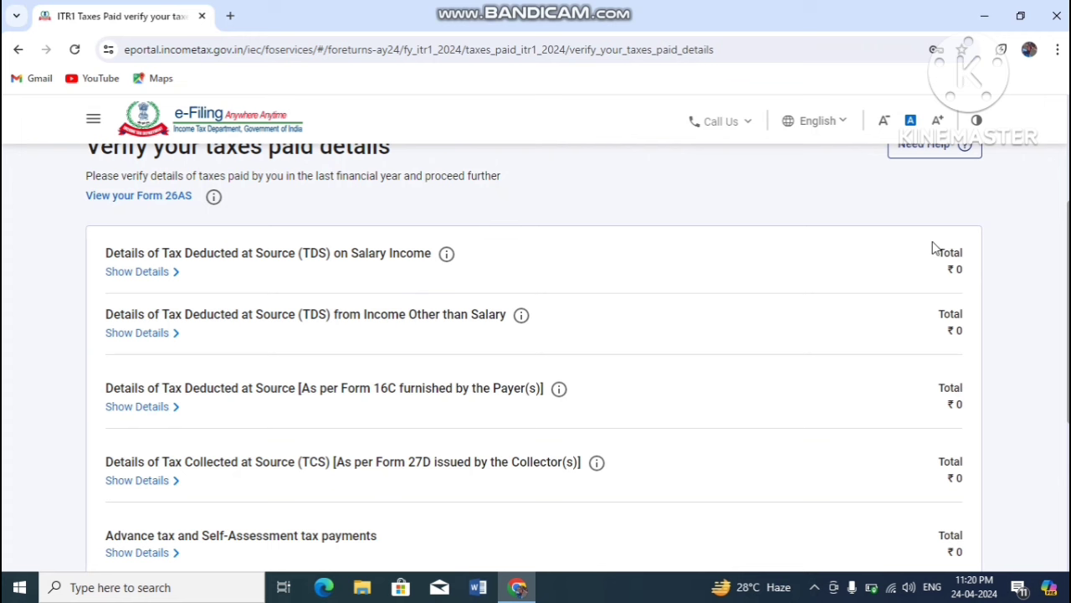
scroll(935, 254, down, 2)
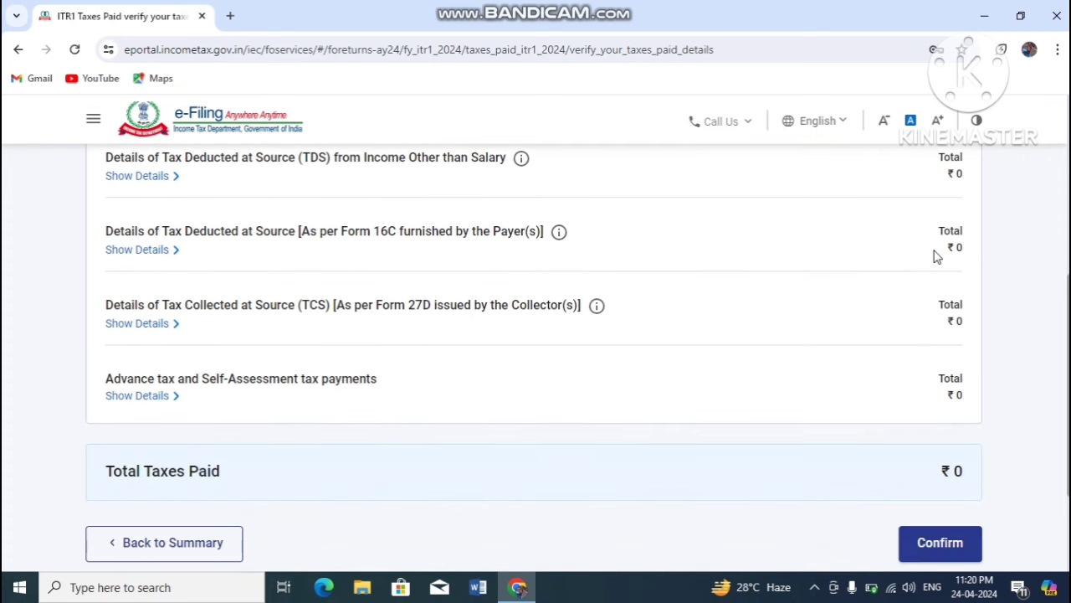
scroll(935, 254, down, 1)
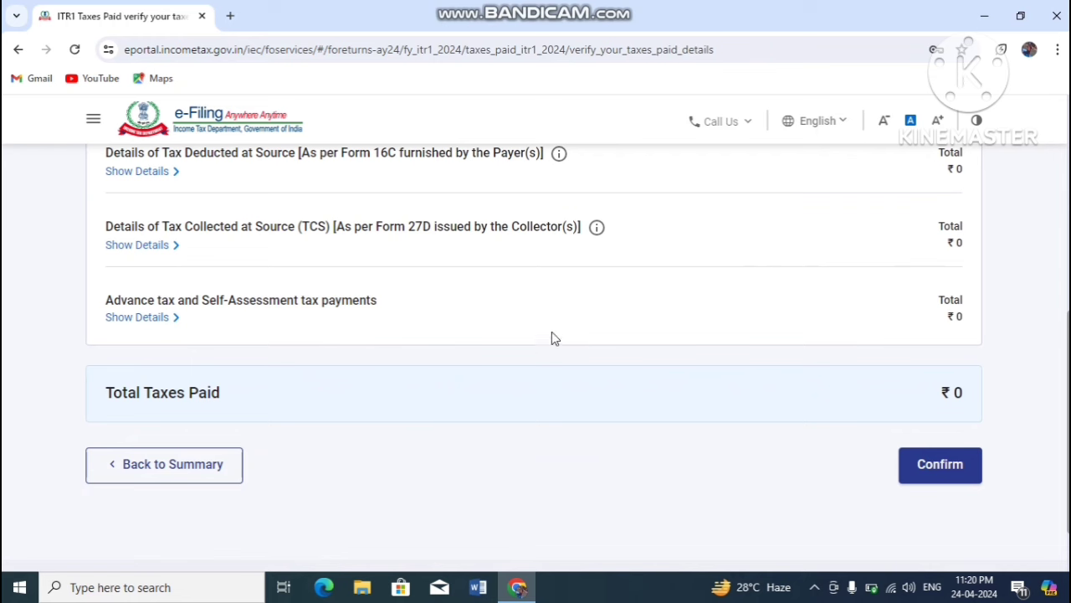
click(942, 469)
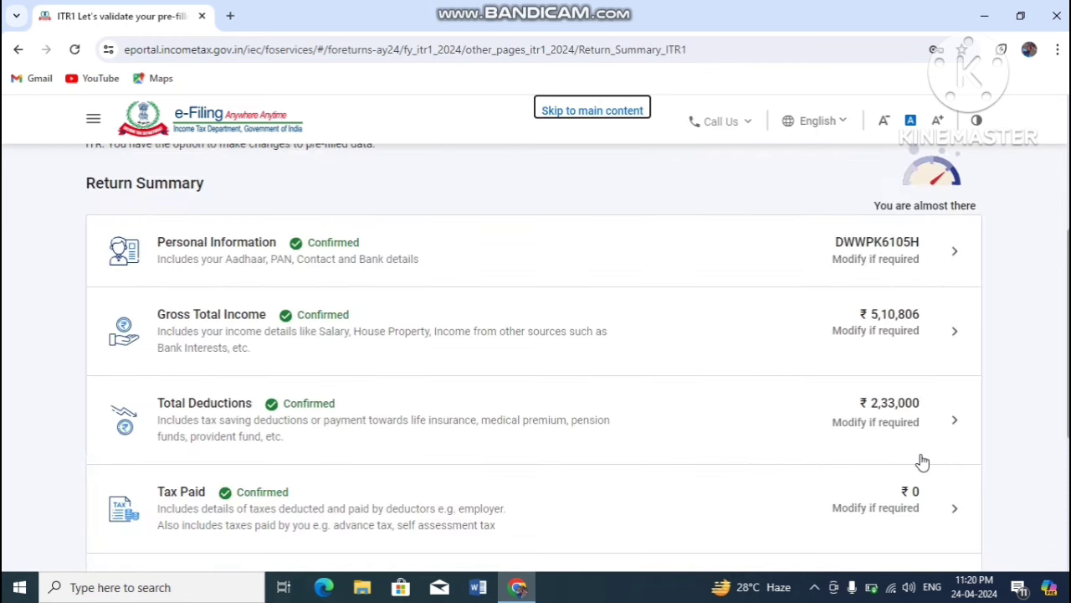
Step: Open the Total Tax Liability section from the return summary
scroll(920, 462, down, 1)
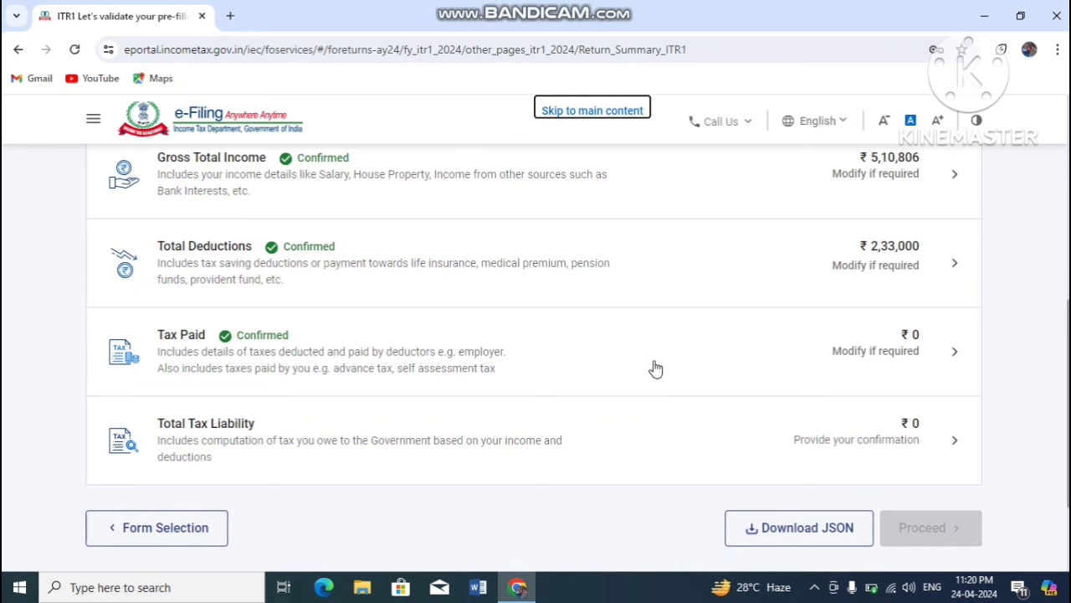
scroll(807, 349, down, 1)
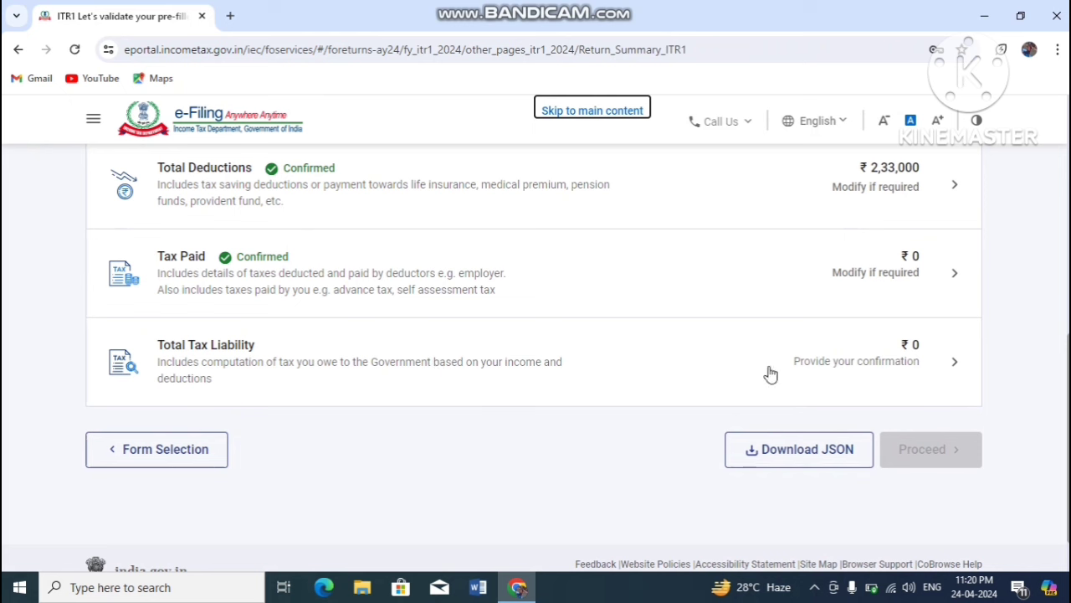
click(947, 364)
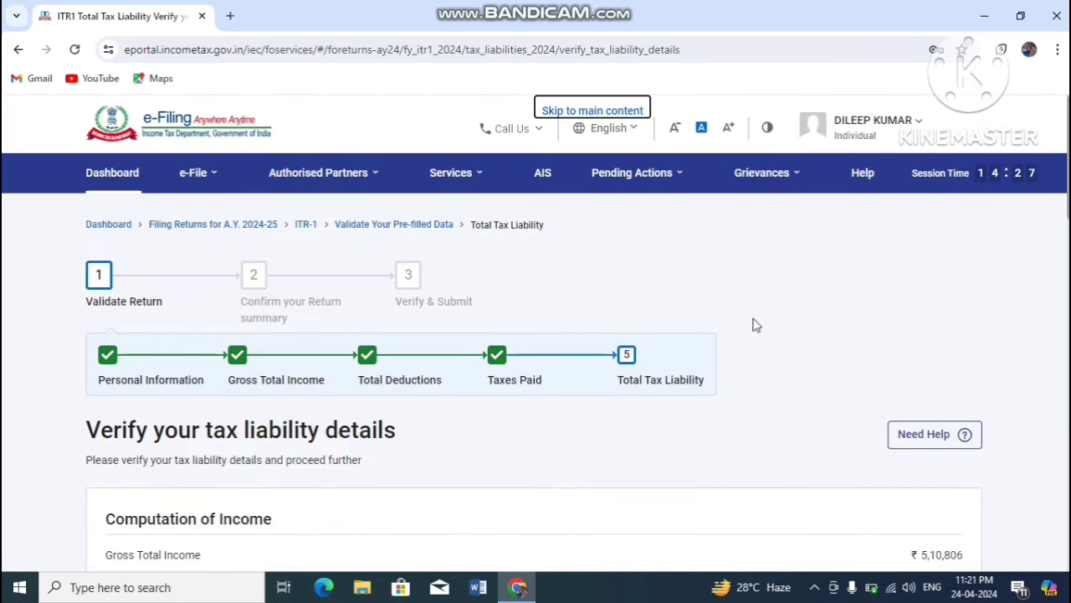
Step: Examine the computation of income and show the slab-wise calculation of tax payable on total income
scroll(753, 324, down, 3)
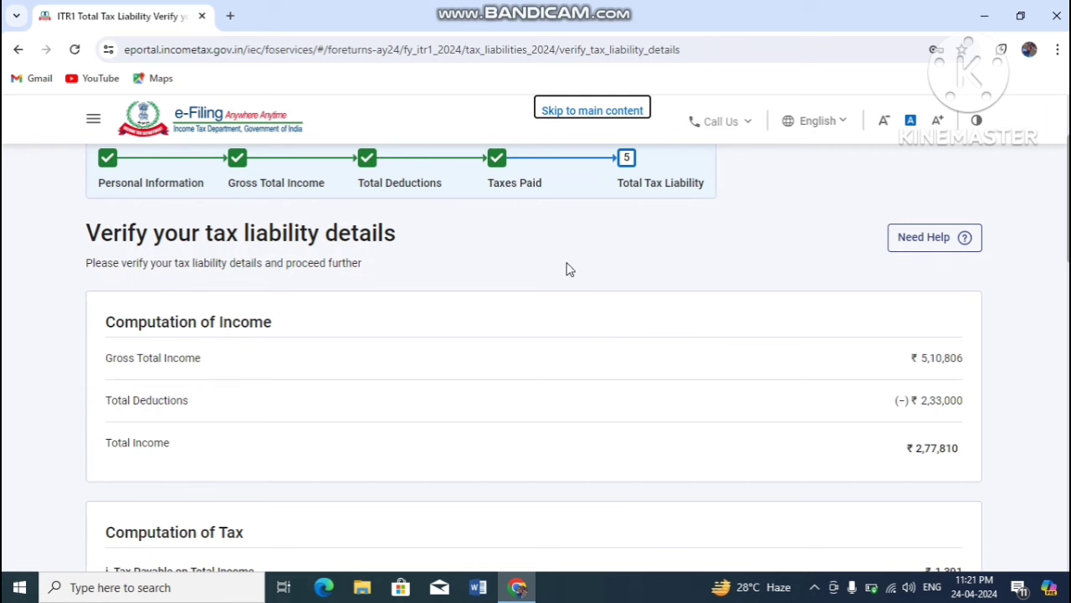
scroll(575, 274, down, 1)
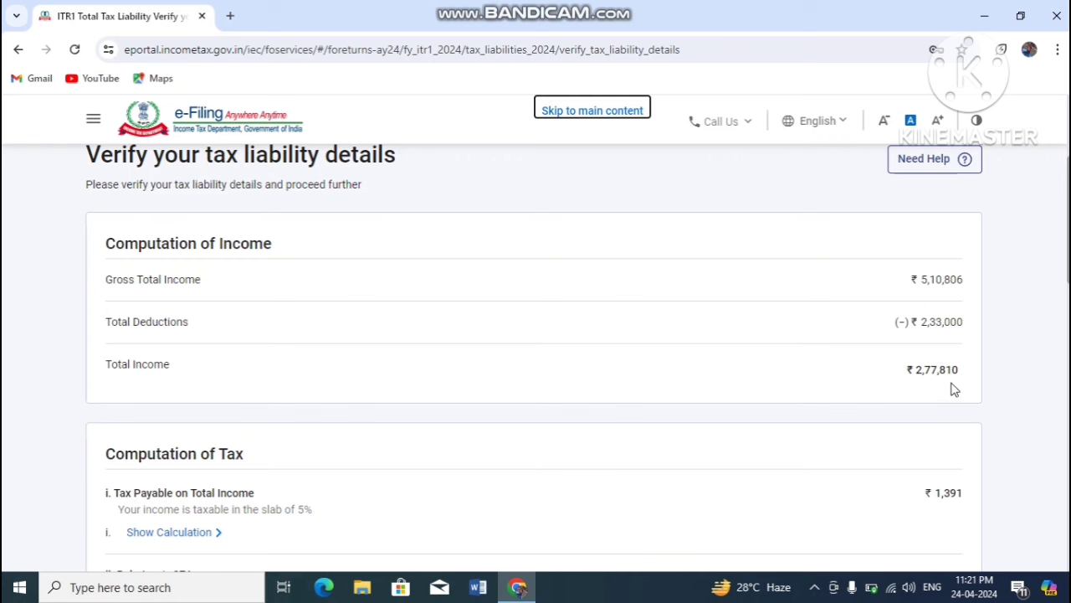
scroll(954, 389, down, 1)
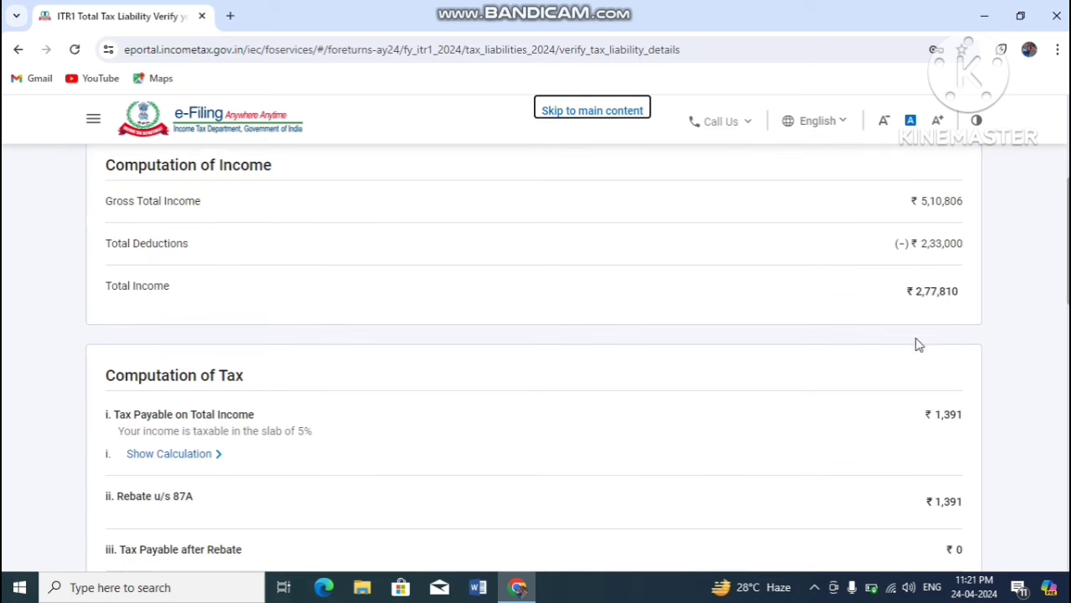
scroll(834, 337, down, 2)
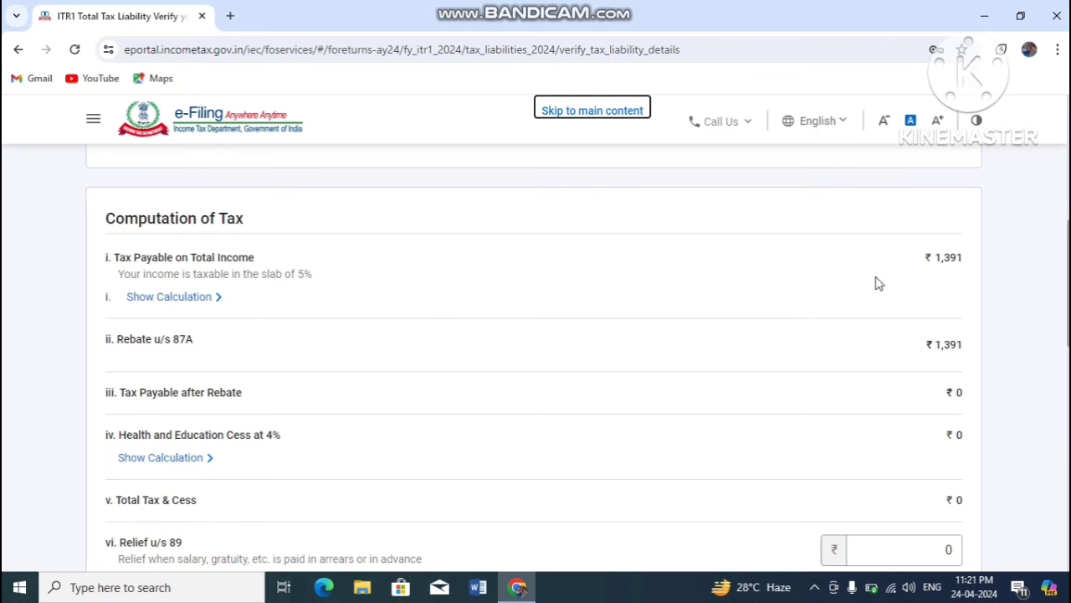
click(207, 303)
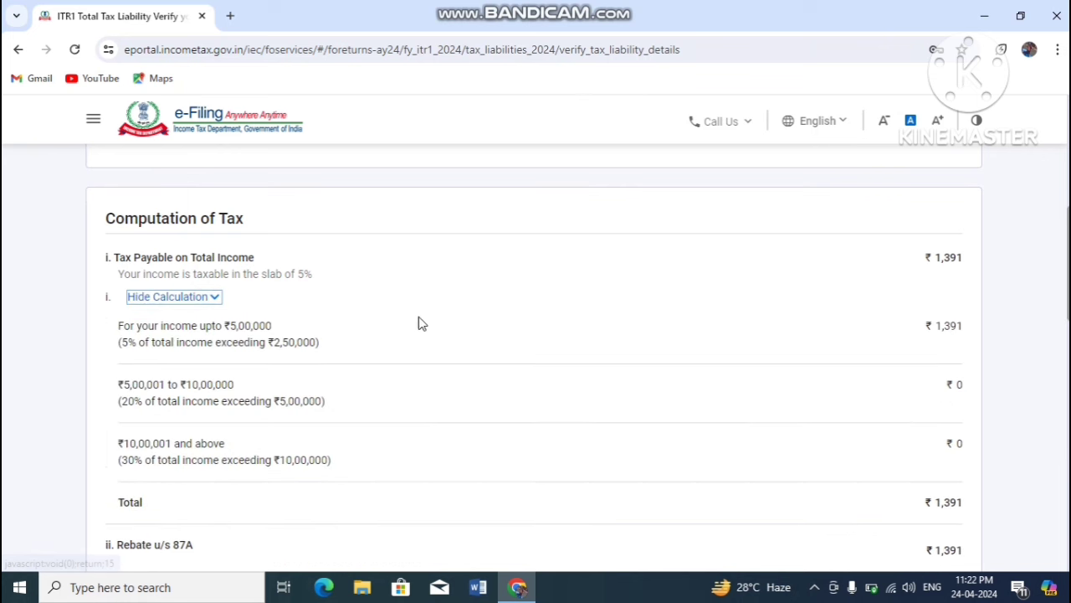
scroll(260, 328, down, 1)
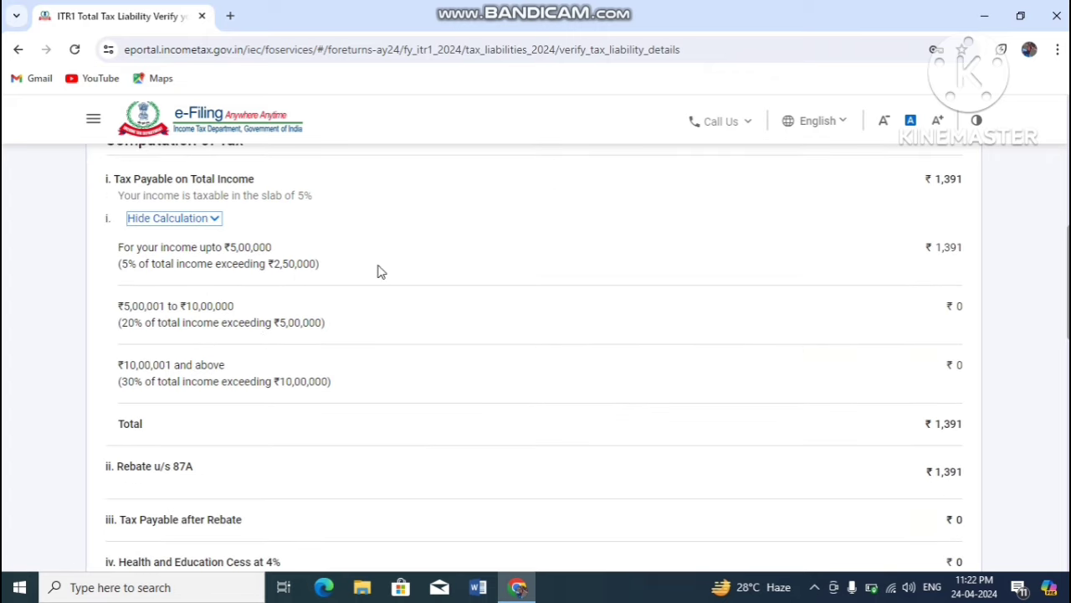
scroll(674, 291, up, 1)
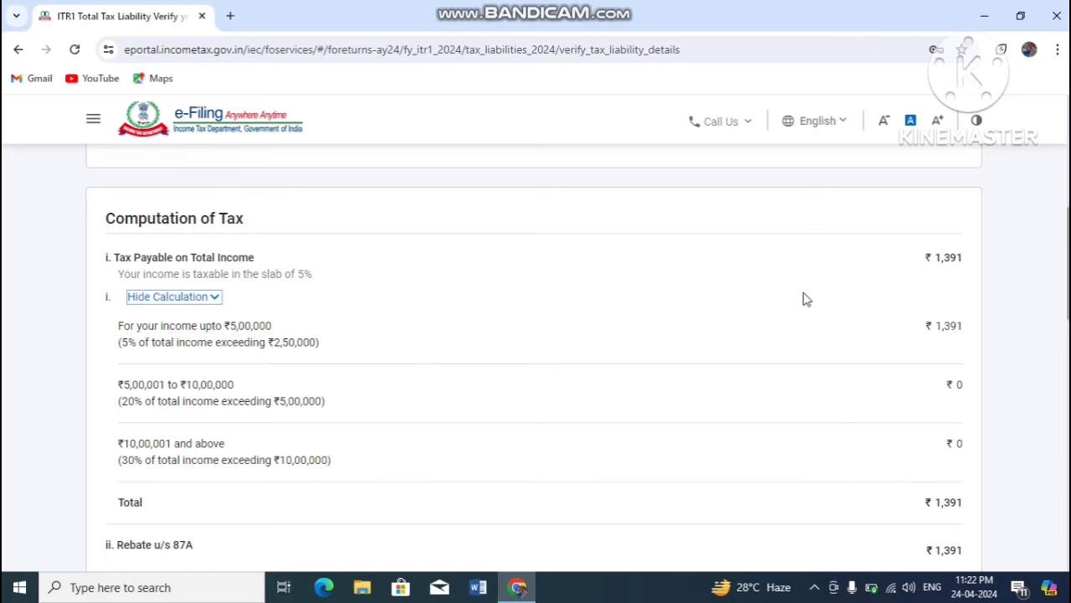
scroll(804, 299, up, 1)
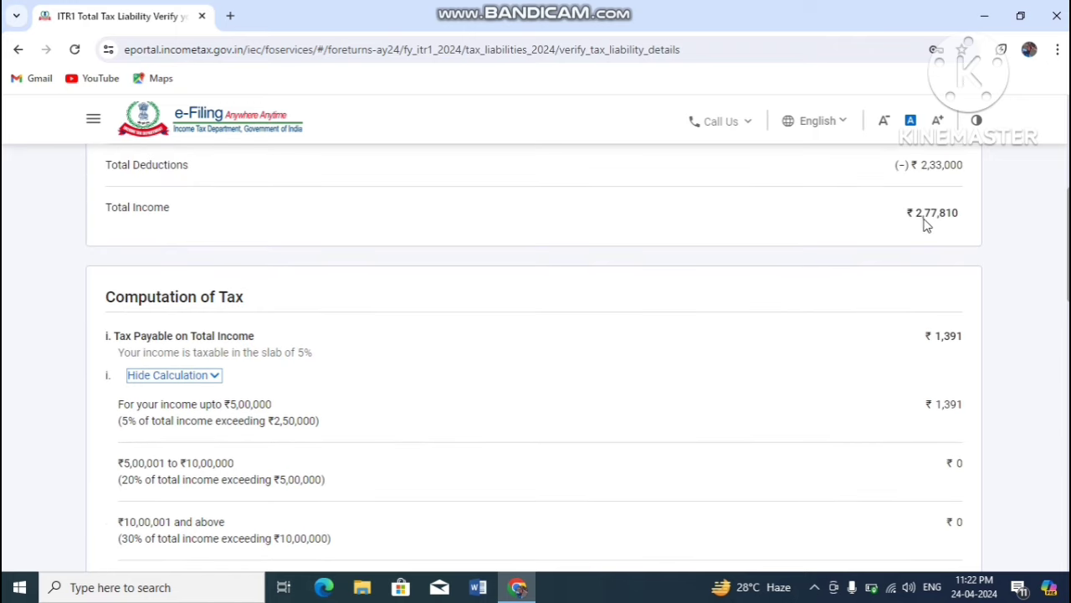
scroll(951, 233, down, 1)
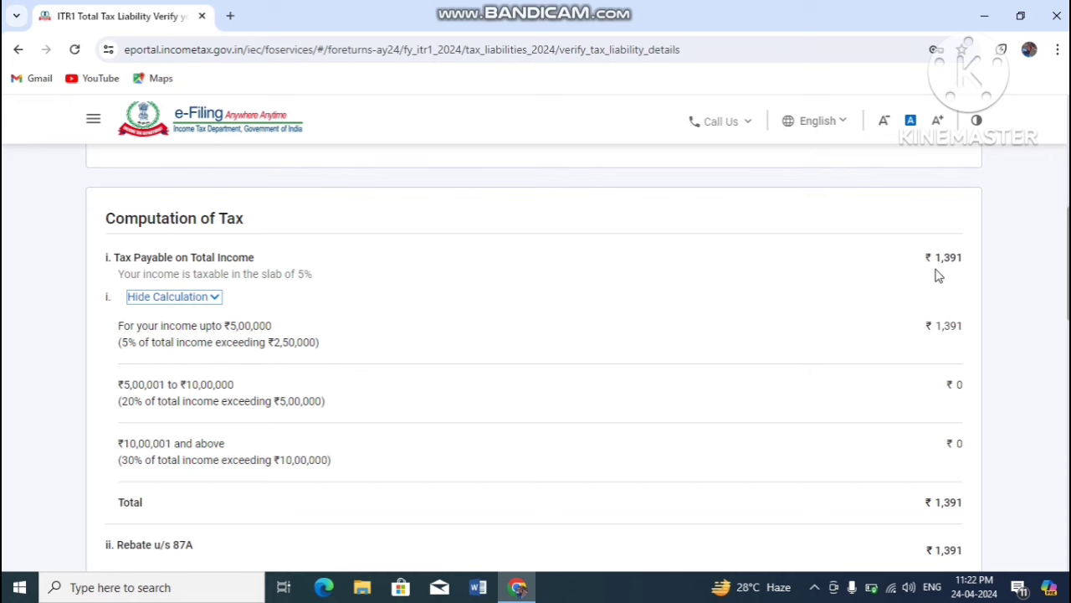
Step: Examine the rebate u/s 87A, cess, relief u/s 89 and interest rows in the computation of tax
scroll(960, 271, down, 1)
scroll(961, 271, down, 3)
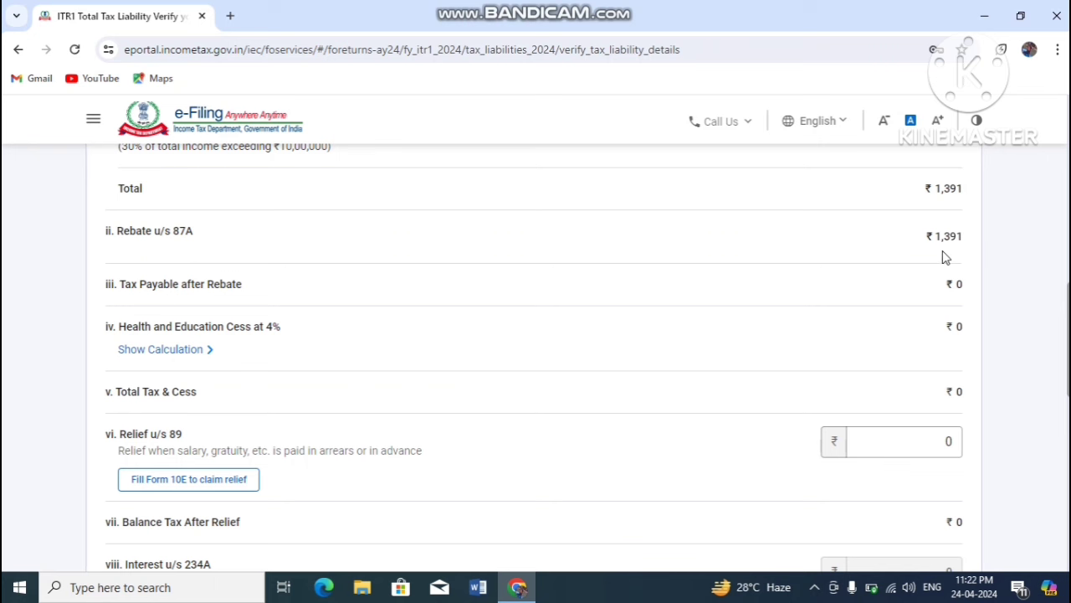
scroll(942, 255, up, 1)
scroll(943, 255, down, 3)
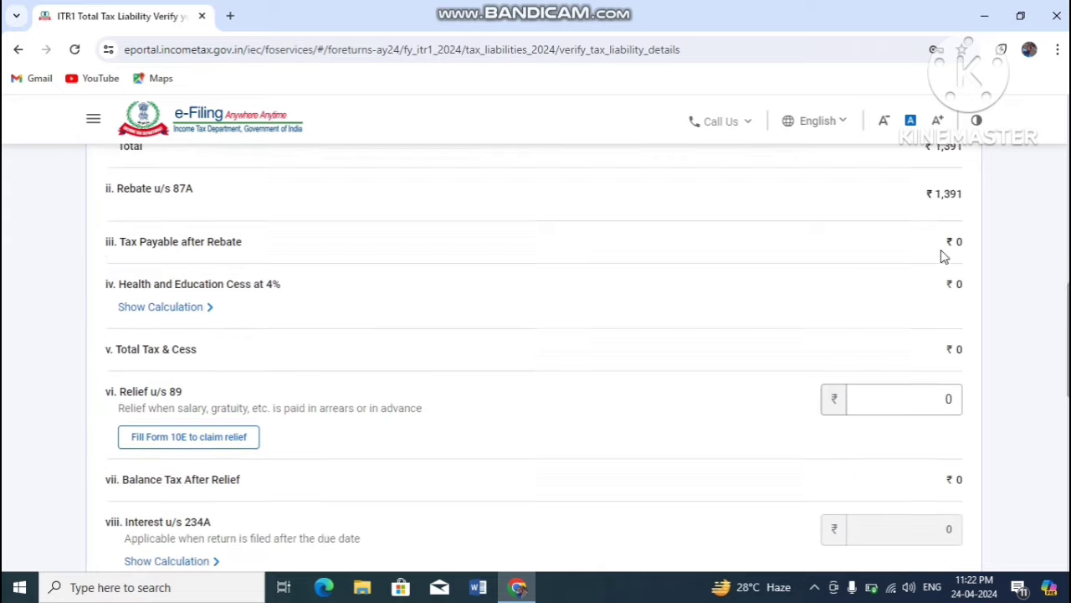
scroll(942, 255, down, 3)
scroll(928, 239, up, 5)
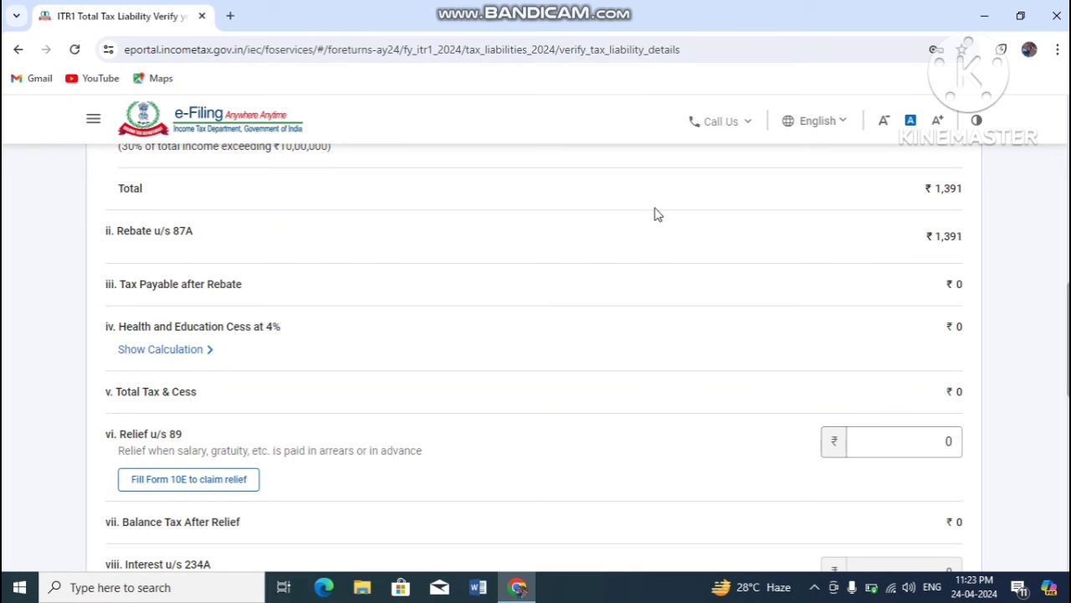
scroll(935, 323, down, 2)
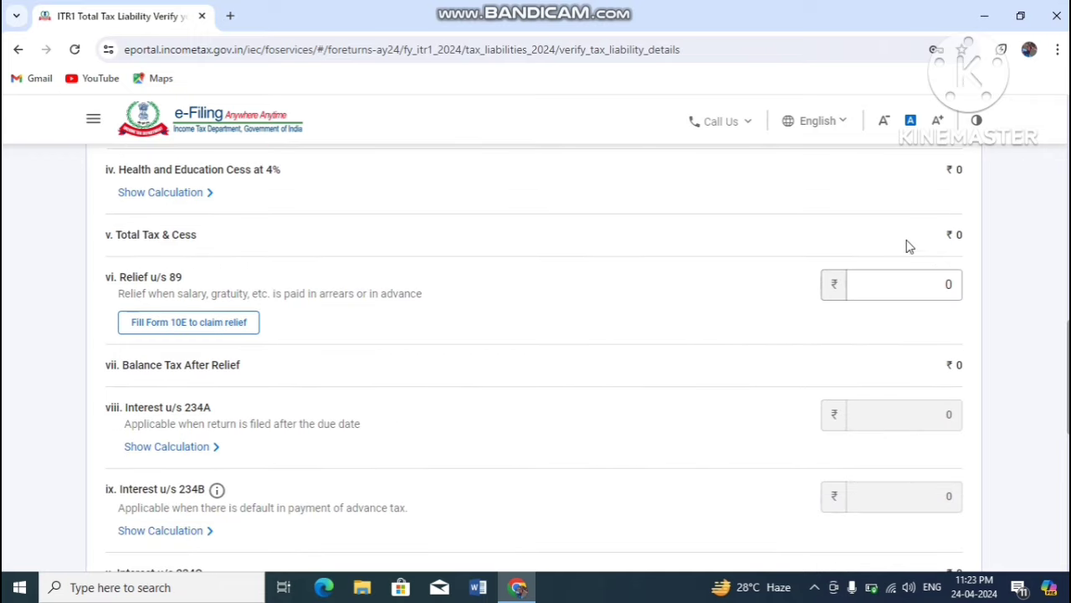
scroll(911, 239, down, 1)
scroll(910, 237, up, 2)
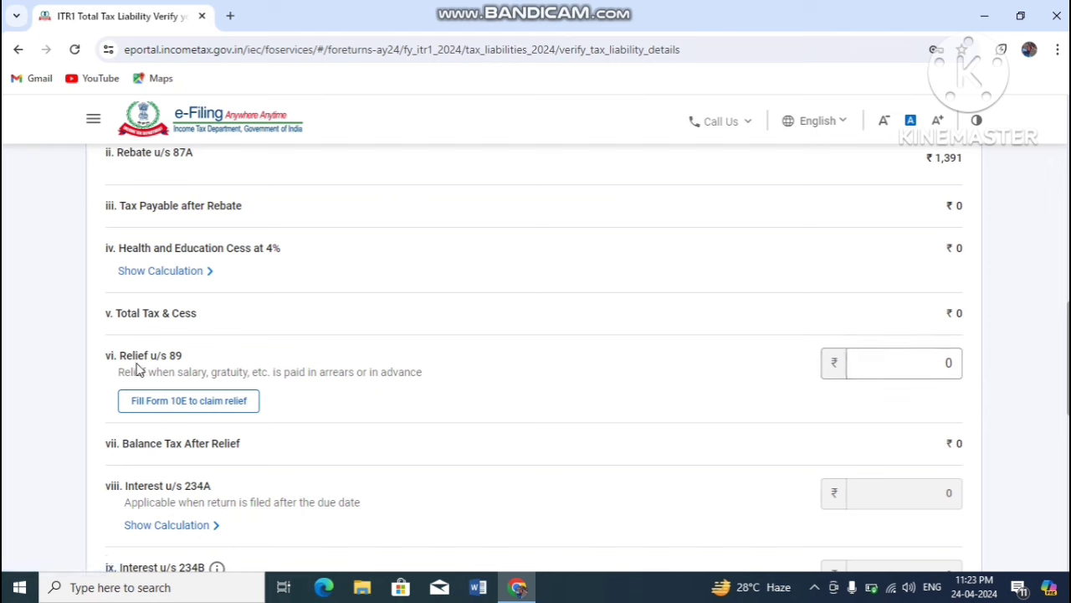
Step: Confirm the tax liability details with Relief u/s 89 left at 0, and proceed from the return summary to the tax summary
click(891, 364)
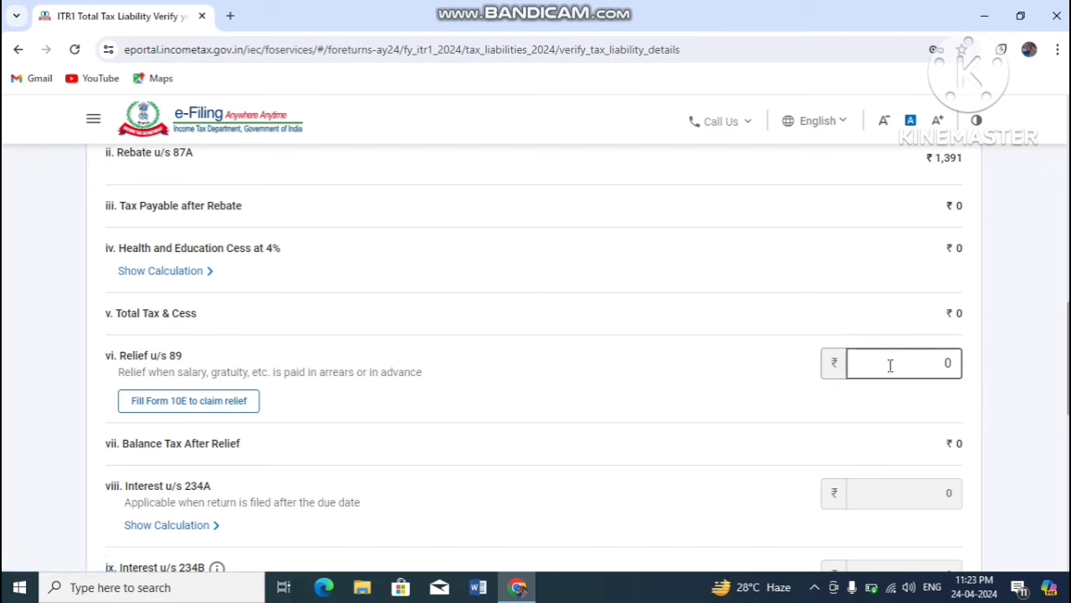
scroll(891, 365, down, 6)
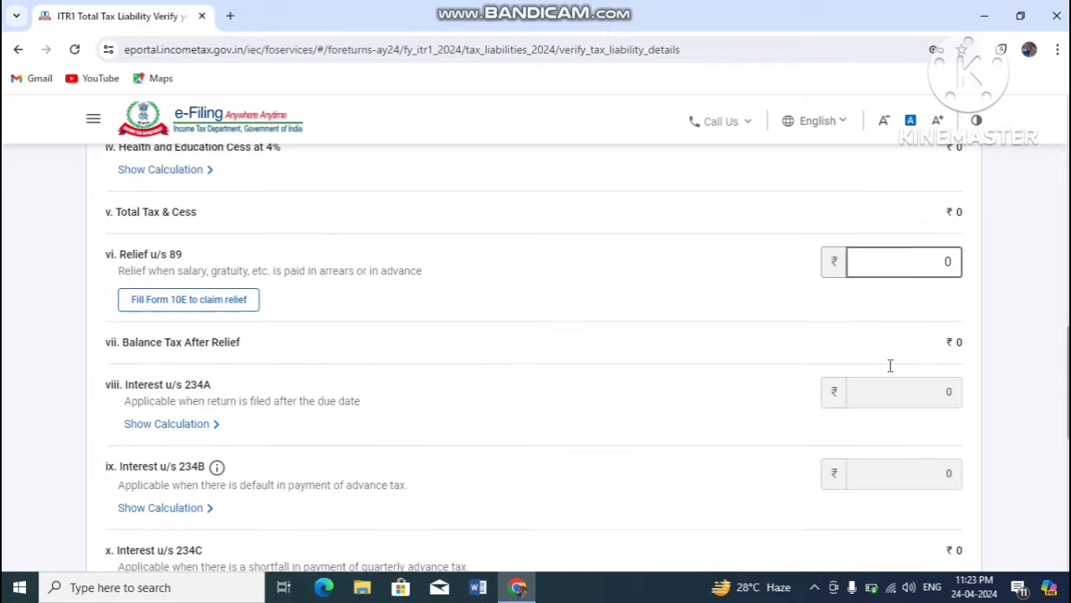
scroll(889, 371, down, 3)
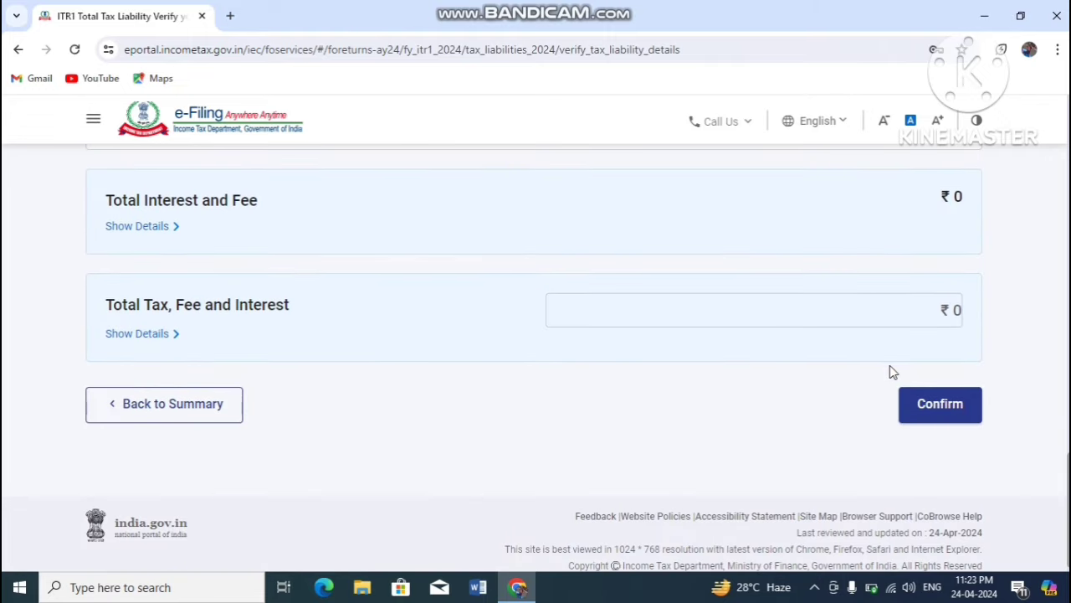
click(939, 388)
scroll(954, 390, down, 10)
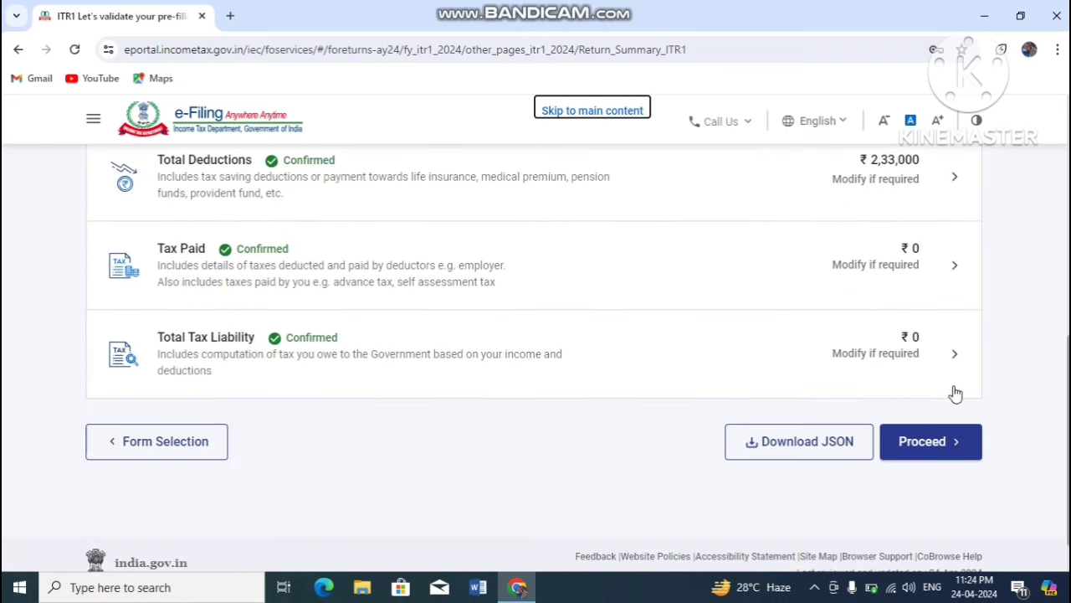
click(931, 441)
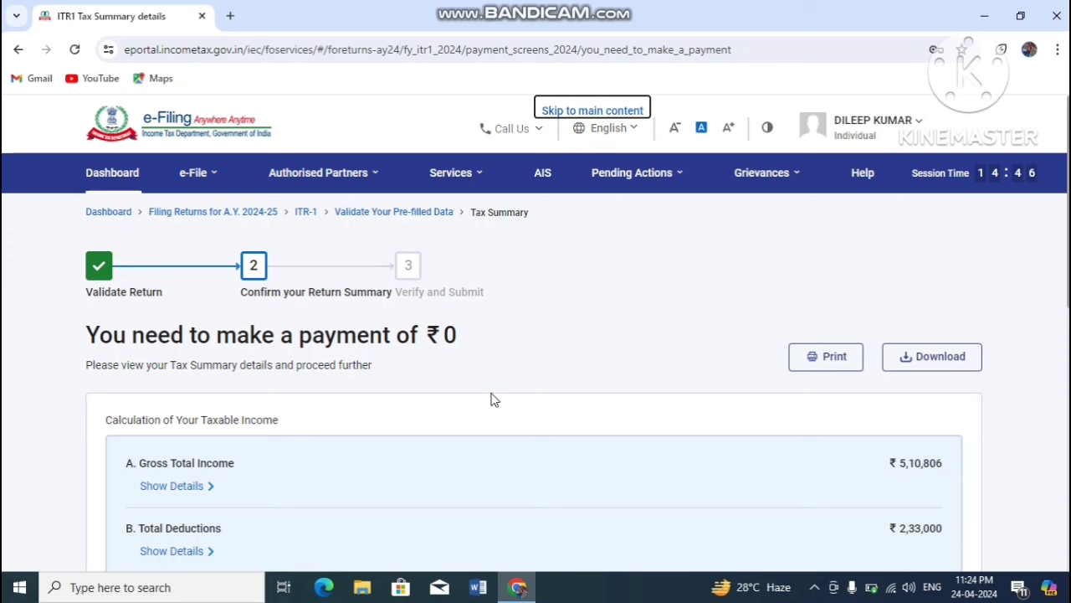
Step: Review the taxable income, tax payable and amount payable in the tax summary, and continue to the return preview
scroll(758, 387, down, 2)
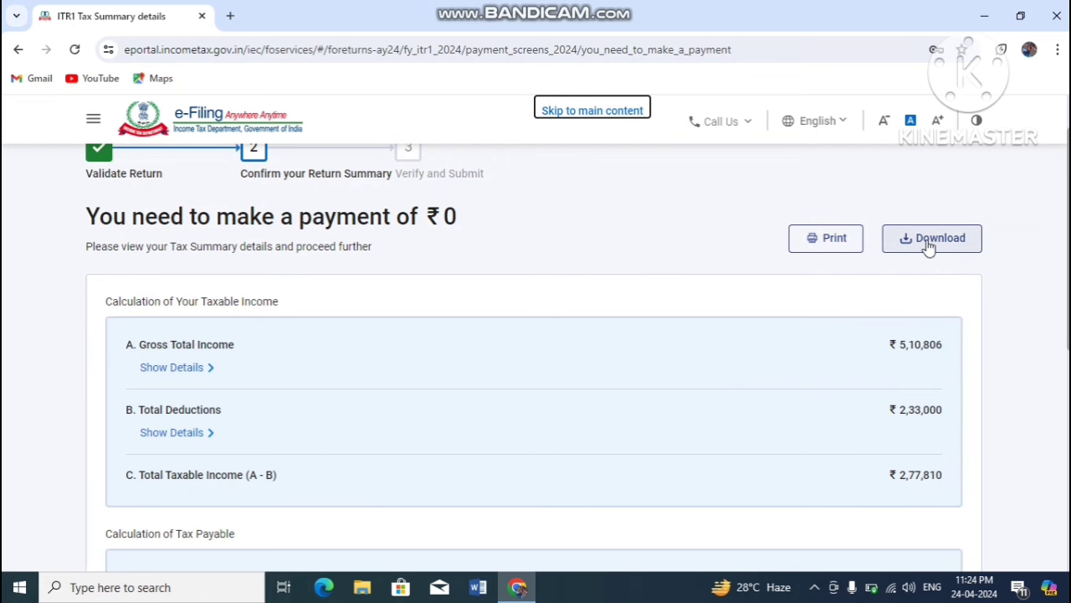
scroll(927, 241, down, 1)
scroll(736, 264, down, 2)
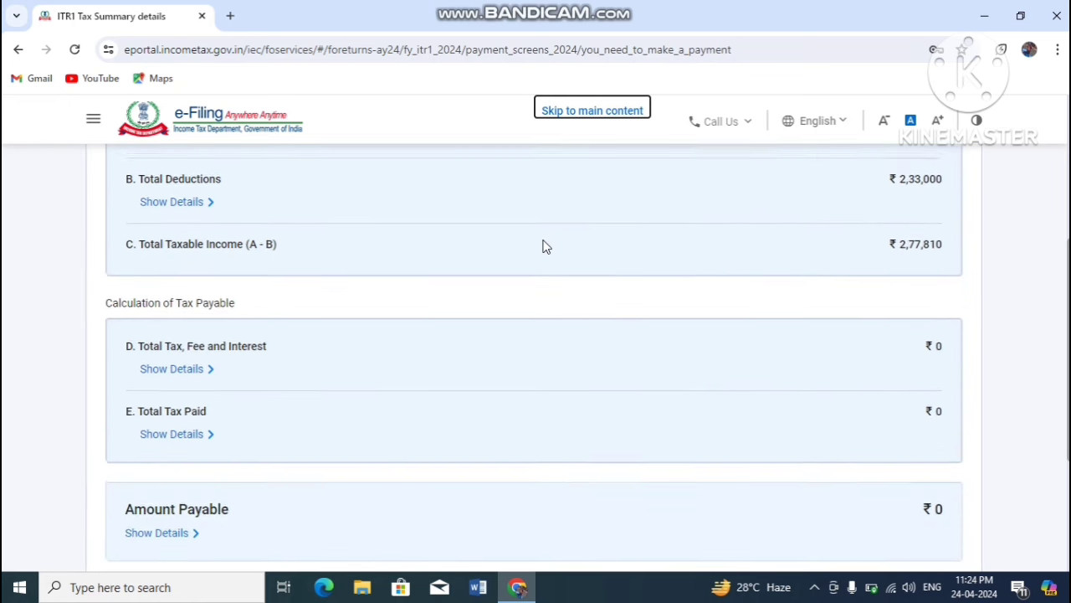
scroll(542, 246, up, 2)
scroll(716, 334, down, 1)
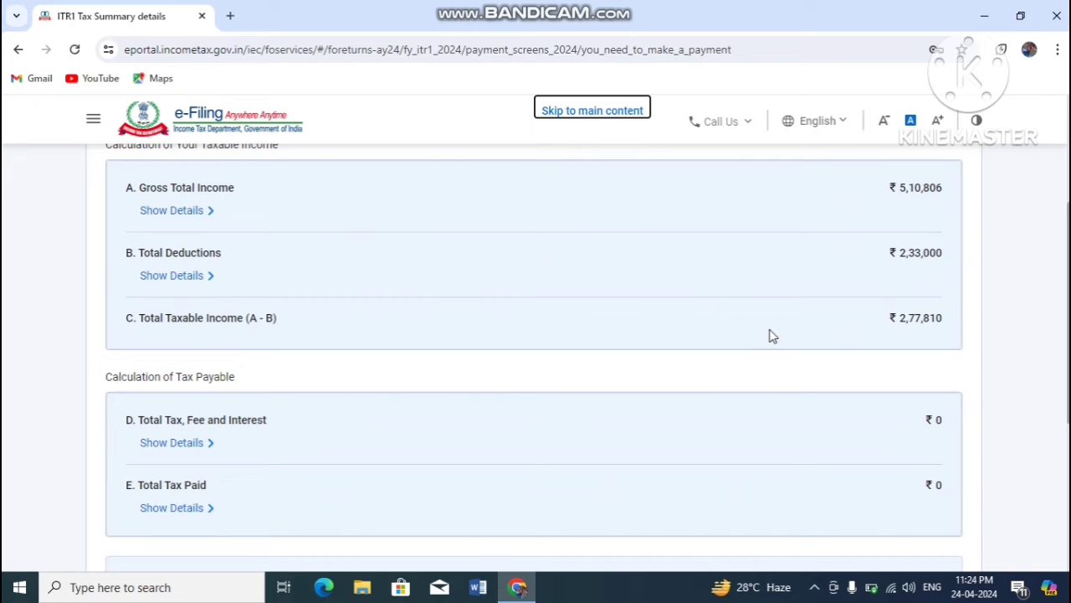
scroll(770, 335, down, 4)
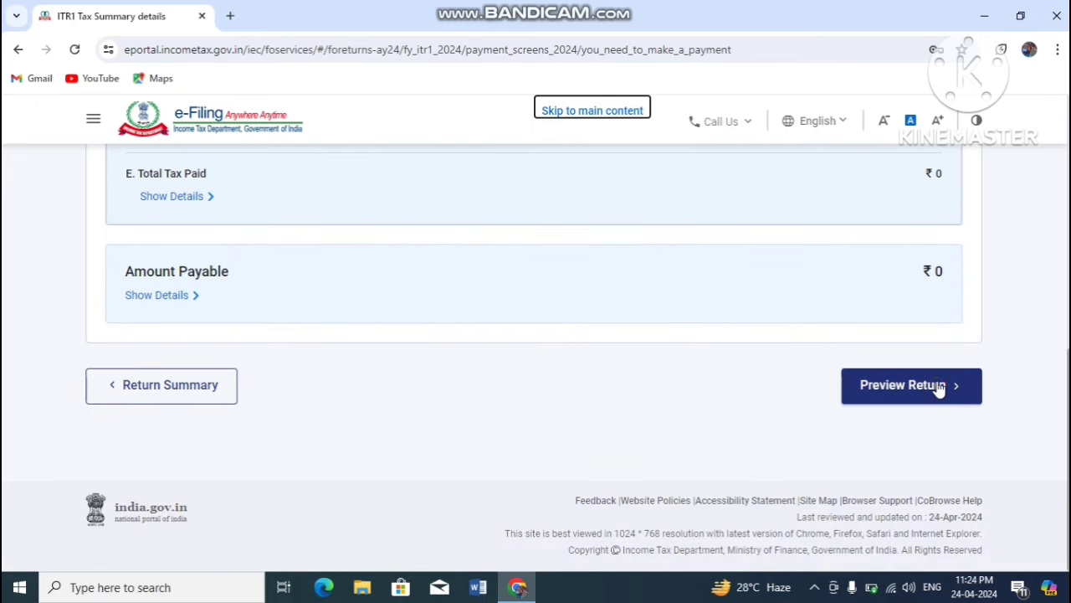
click(937, 386)
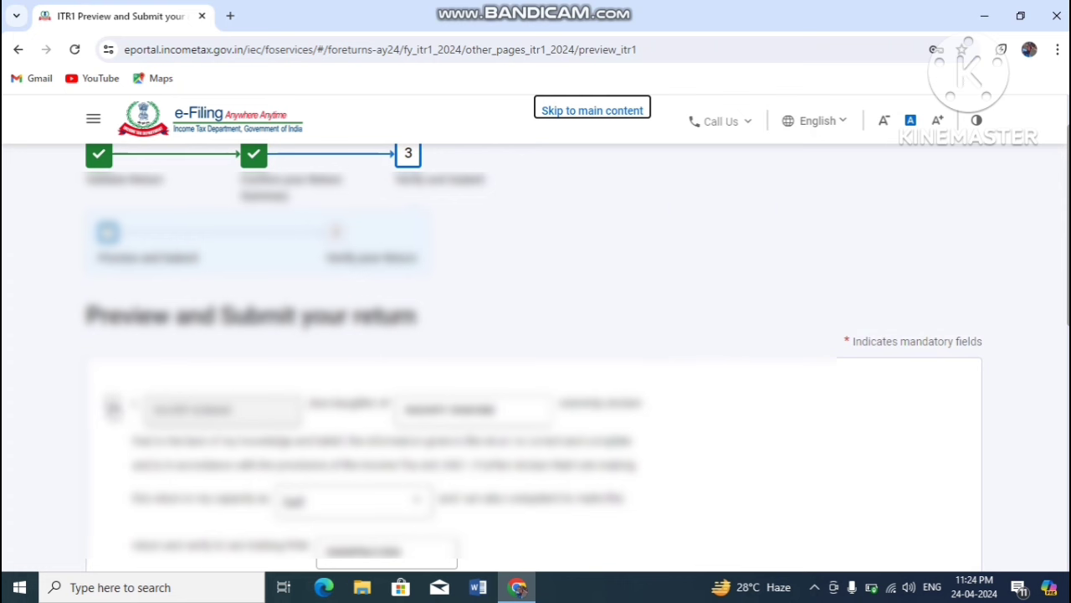
Step: Accept the declaration, leave the TRP details blank and proceed to the preview of the return
click(112, 408)
scroll(560, 330, down, 2)
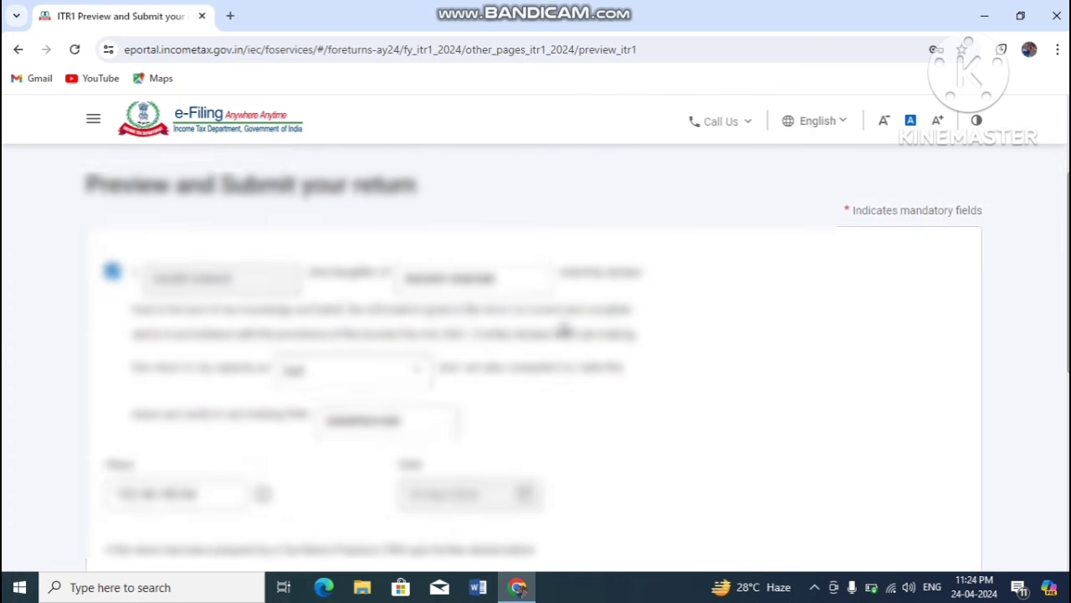
scroll(564, 333, down, 3)
scroll(535, 335, down, 2)
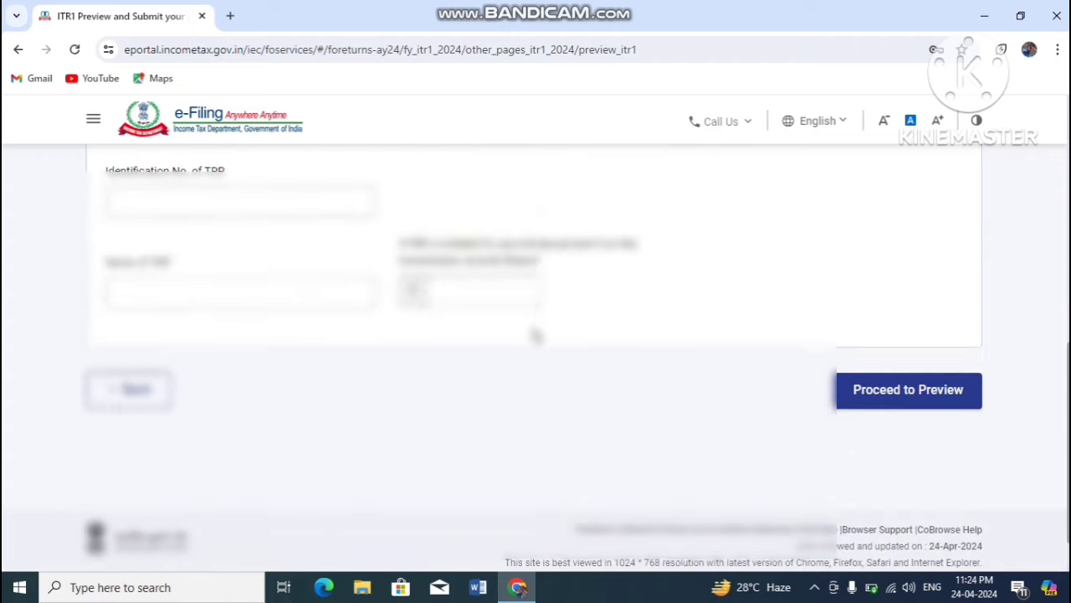
click(906, 389)
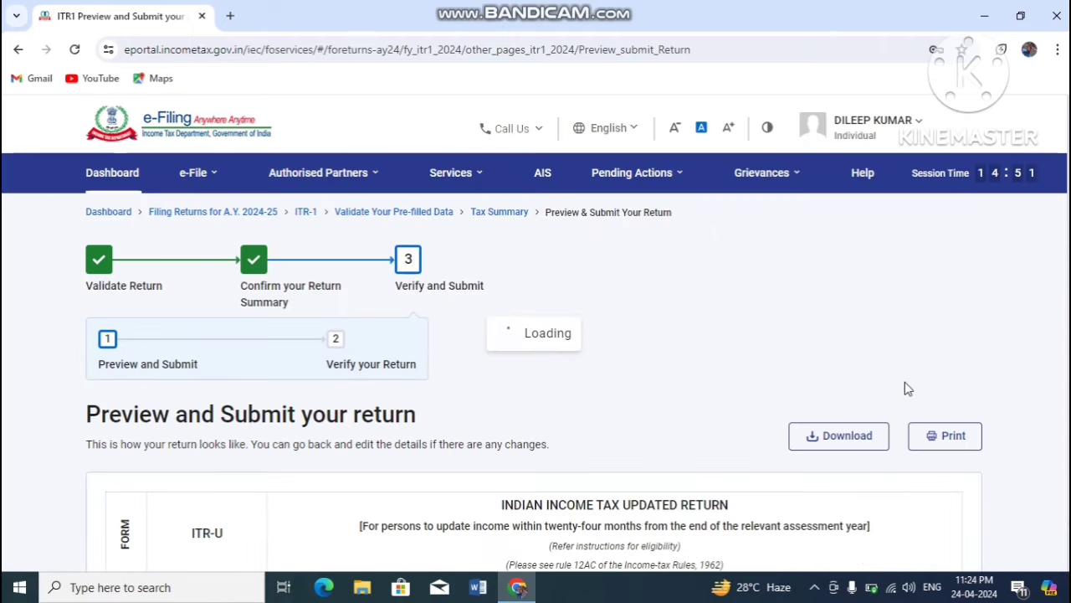
Step: Examine the whole return preview, from general information and salary income through bank accounts, deduction schedules and verification details
scroll(902, 379, down, 5)
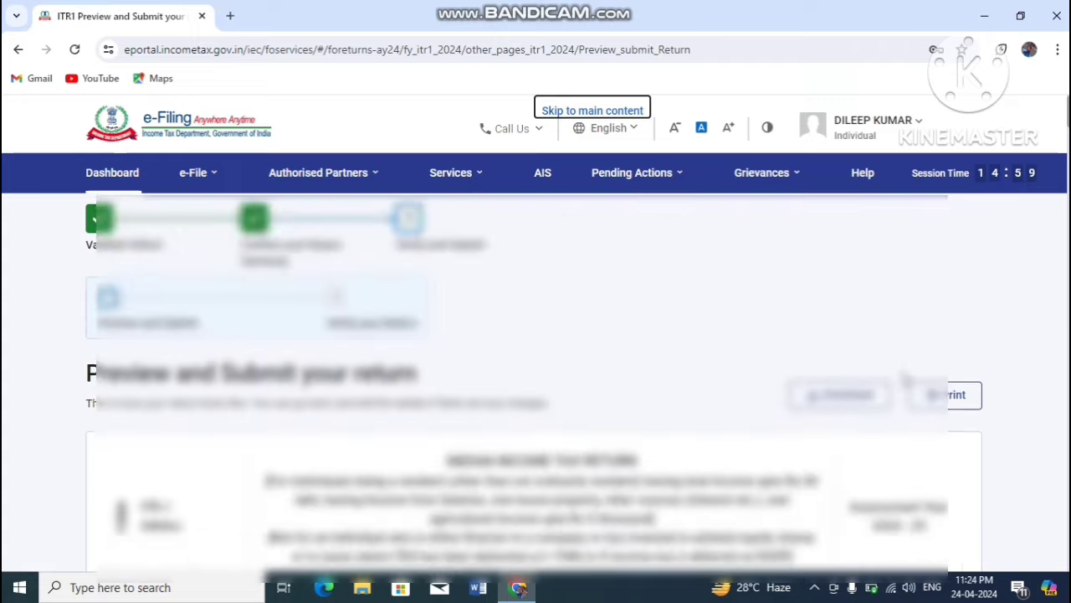
scroll(904, 381, up, 3)
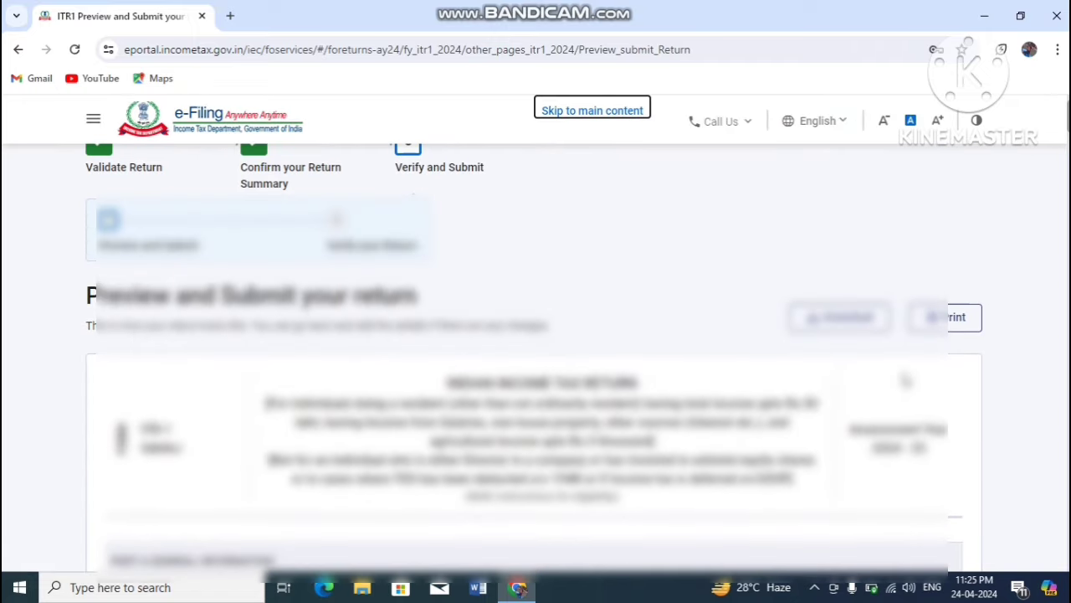
scroll(904, 380, down, 4)
scroll(904, 381, down, 6)
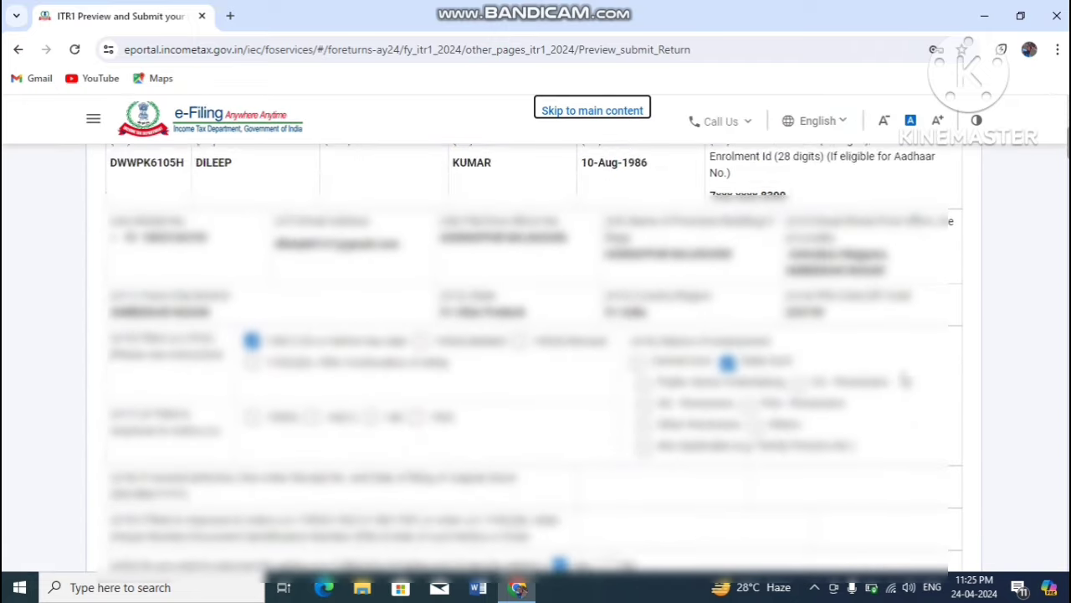
scroll(903, 381, down, 8)
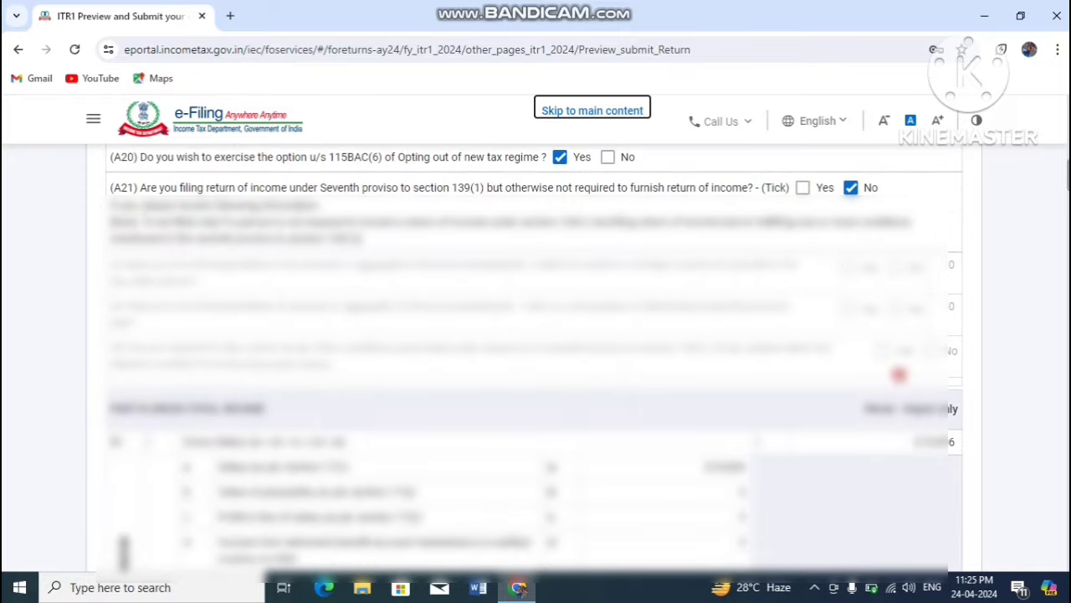
scroll(902, 383, down, 8)
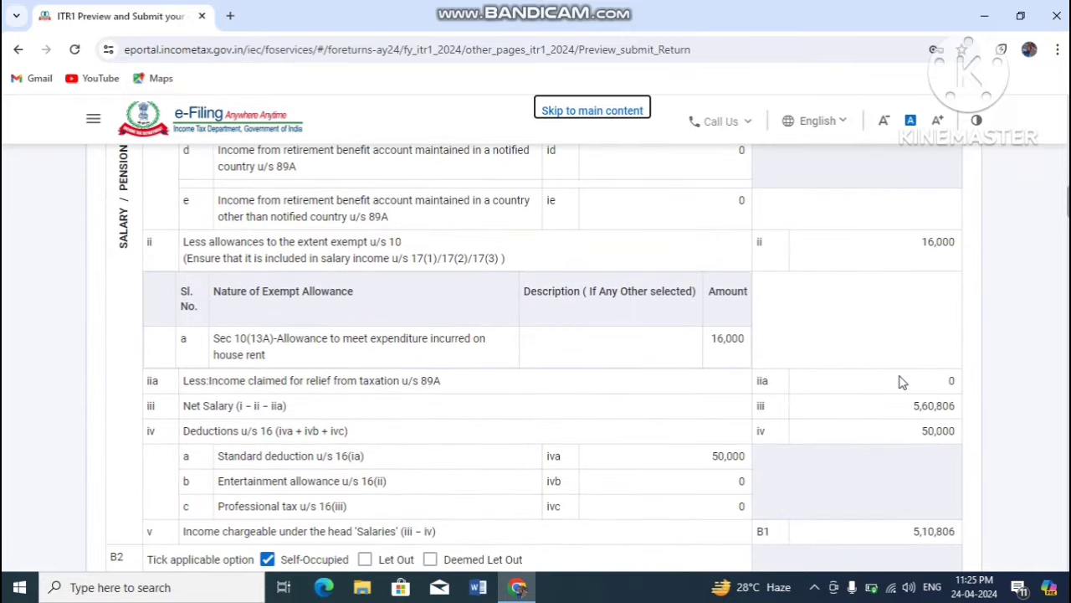
scroll(902, 383, down, 10)
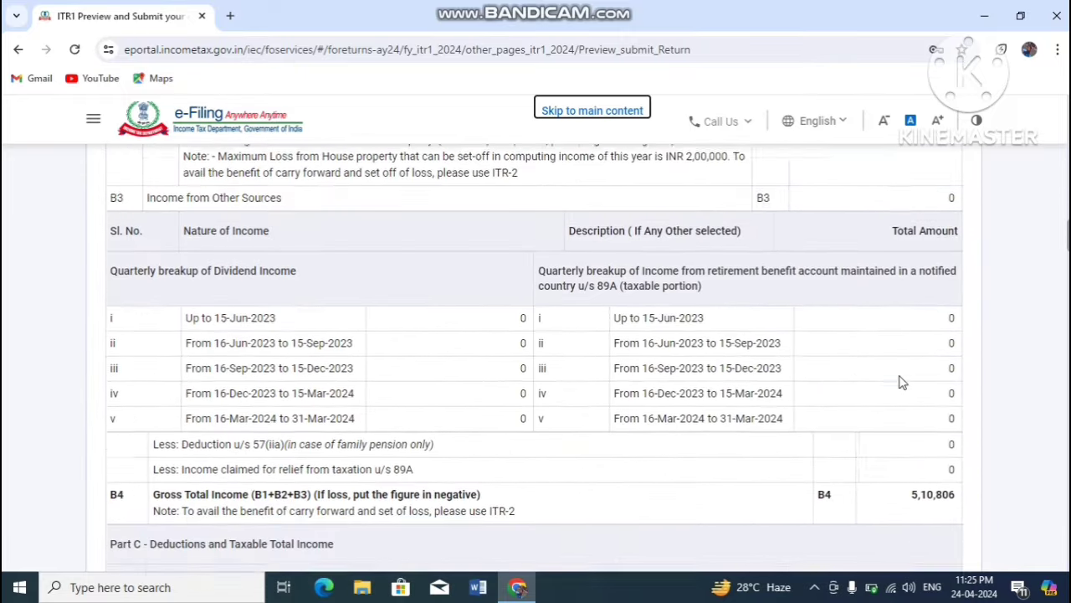
scroll(899, 384, down, 15)
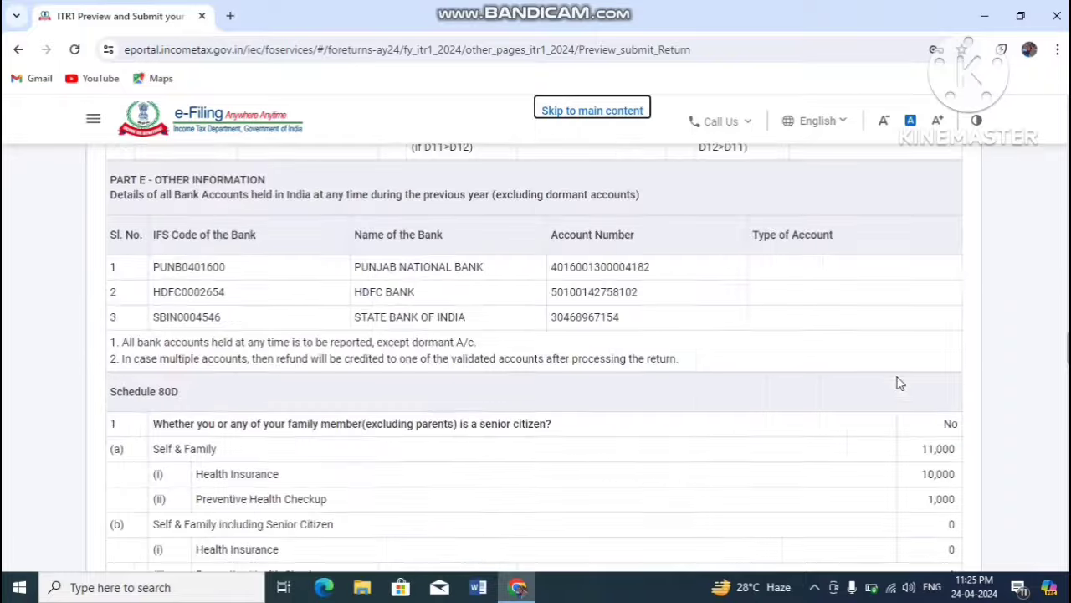
scroll(900, 384, down, 15)
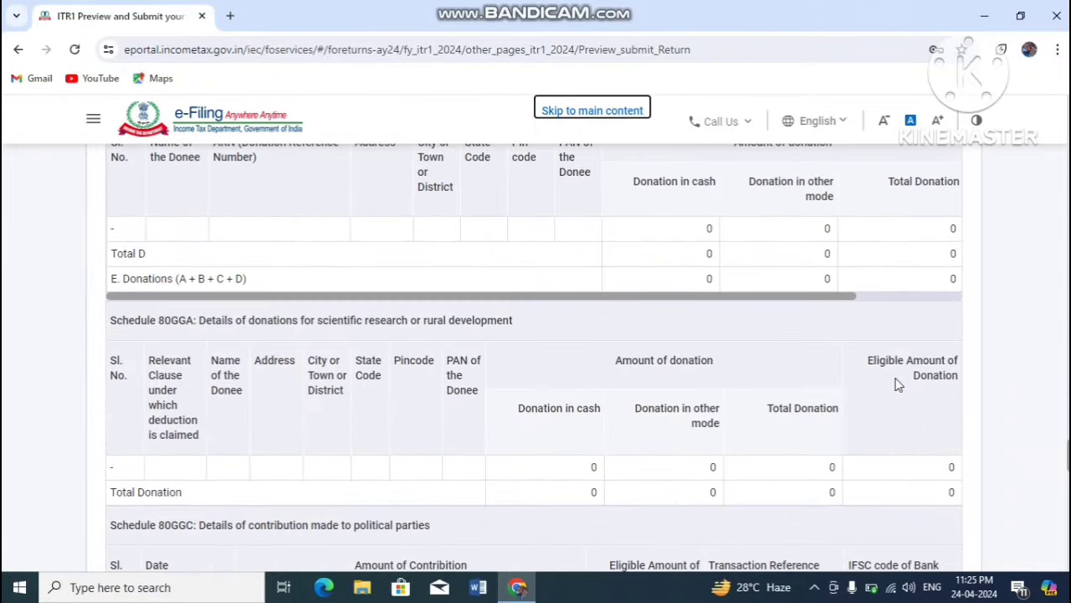
scroll(893, 383, down, 3)
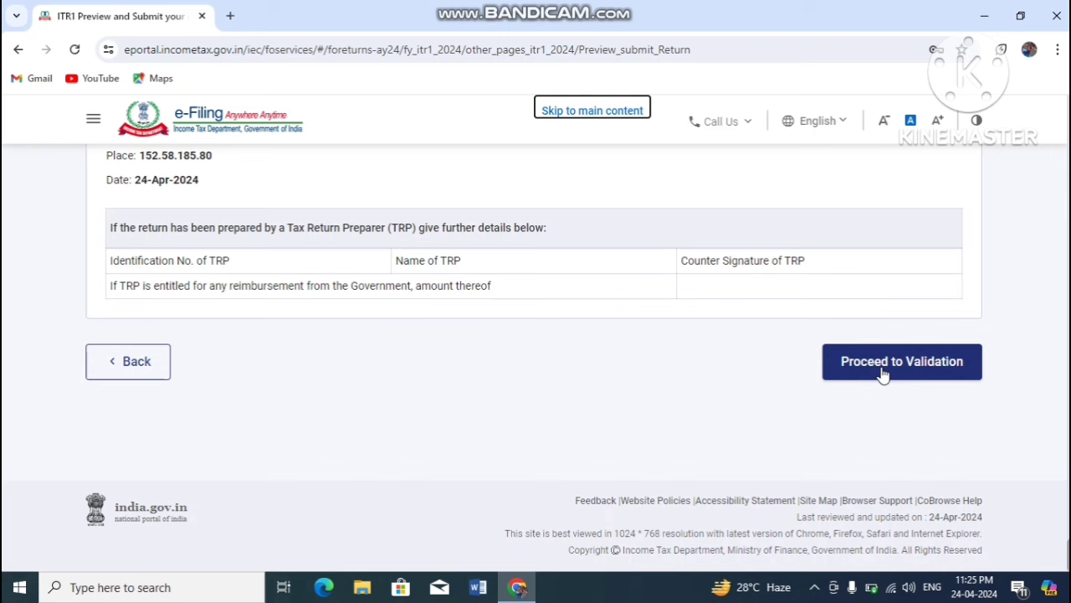
Step: Submit the previewed ITR-1 return for validation and proceed to verification
click(883, 374)
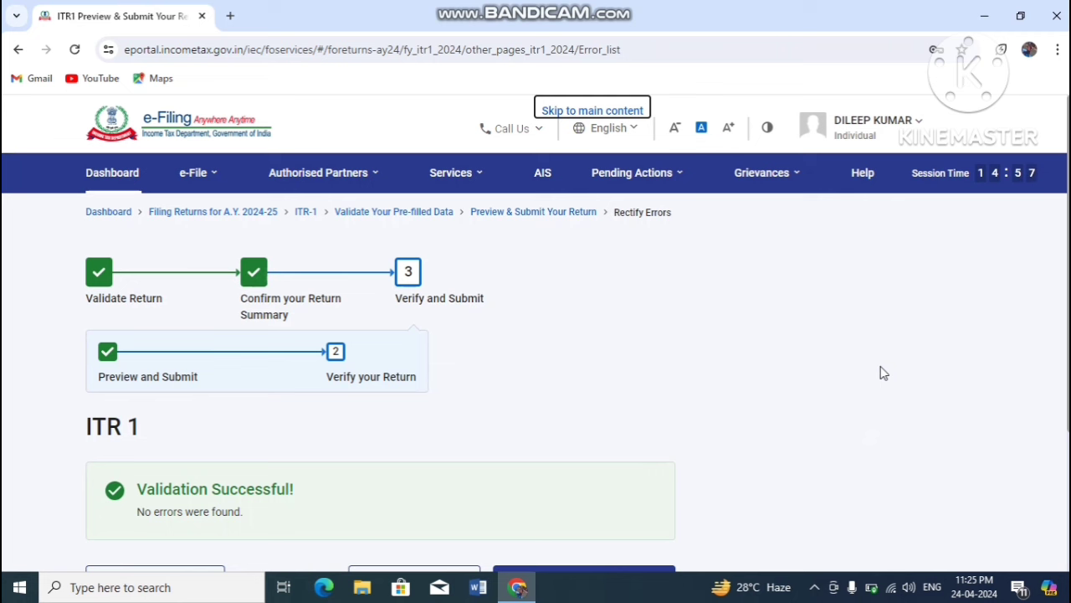
scroll(314, 391, down, 2)
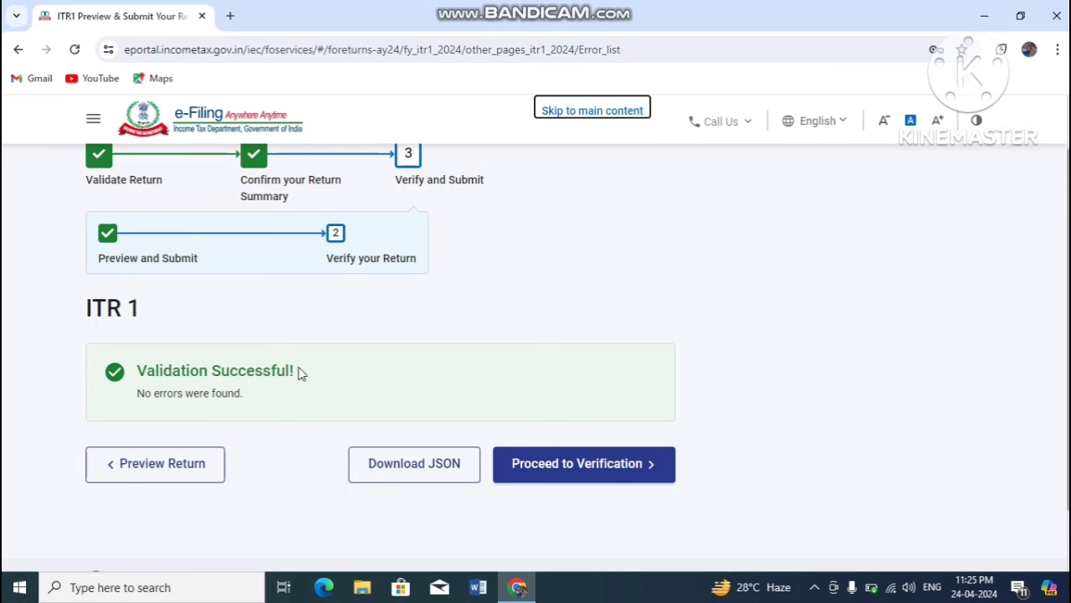
click(599, 470)
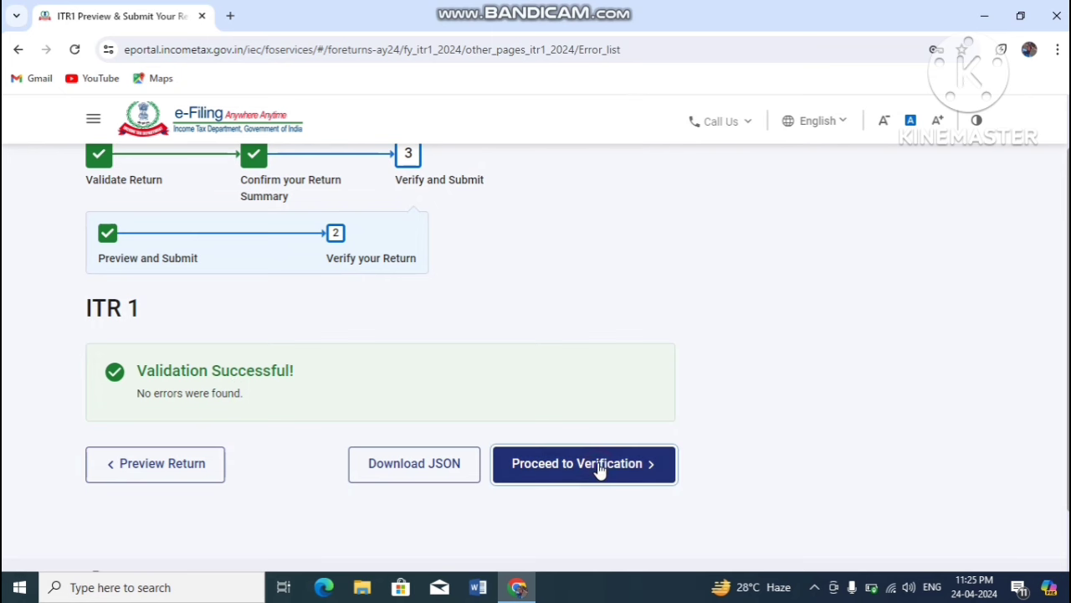
Step: Choose e-Verify Now as the verification method for the return and continue
scroll(574, 438, down, 3)
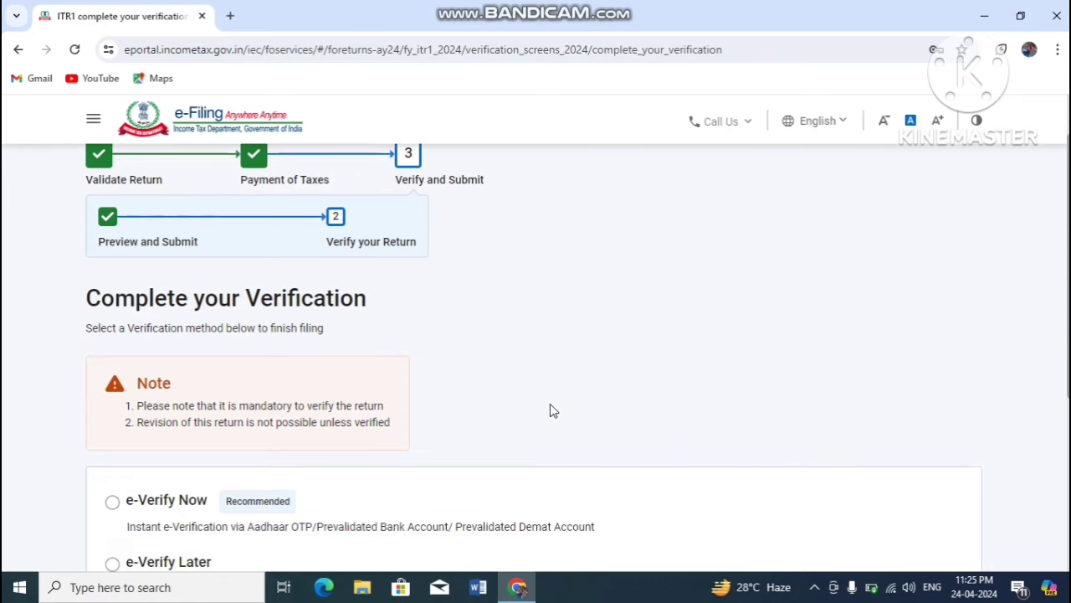
scroll(544, 398, down, 1)
scroll(229, 301, down, 1)
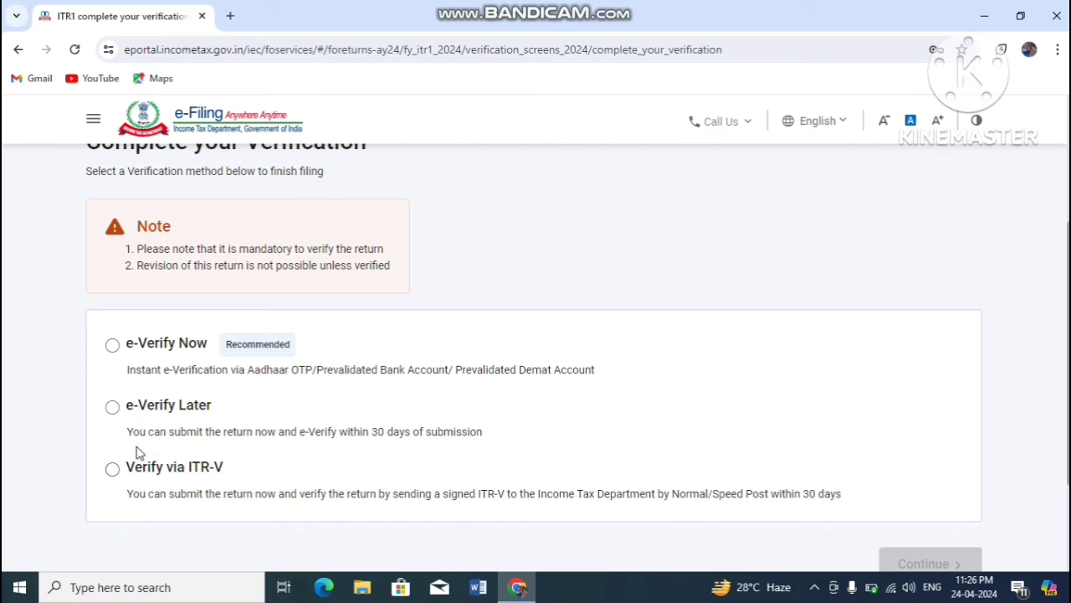
click(113, 345)
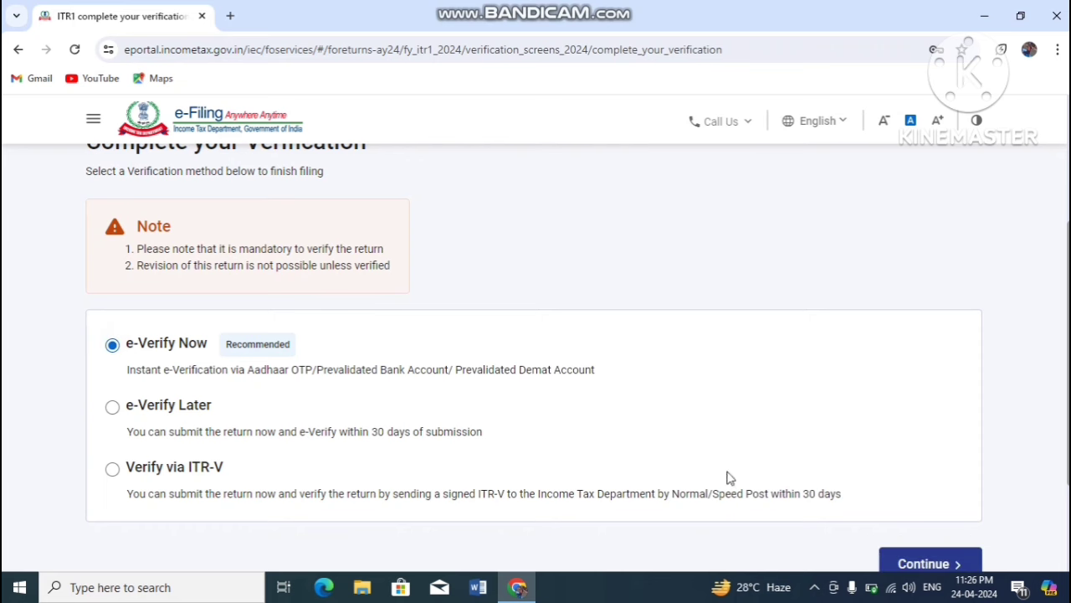
click(923, 563)
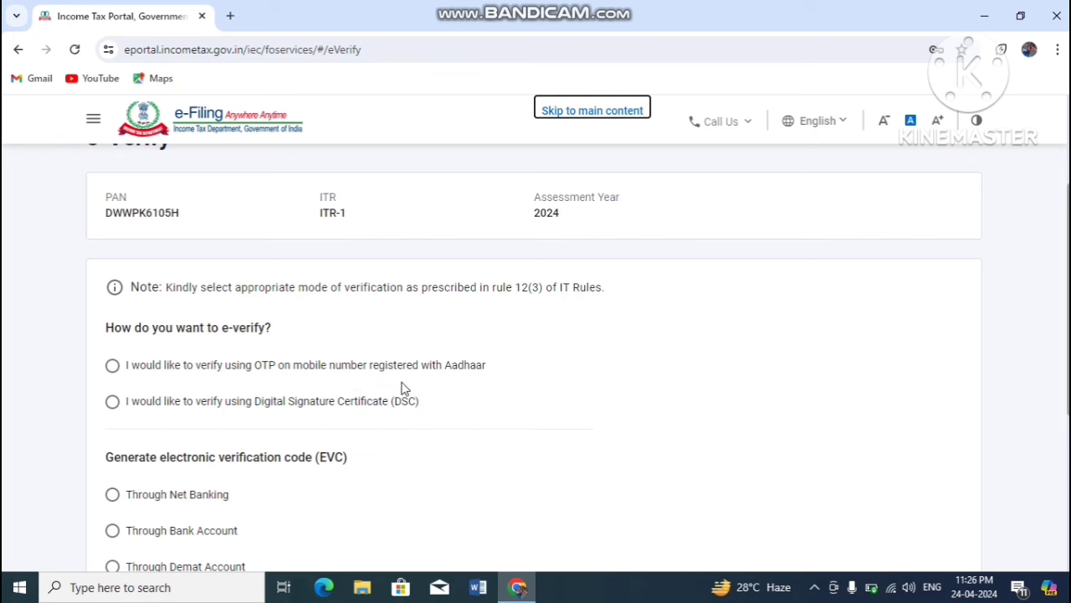
Step: Choose e-verification by OTP on the Aadhaar-registered mobile number, agree to validate the Aadhaar details and generate the Aadhaar OTP
click(113, 369)
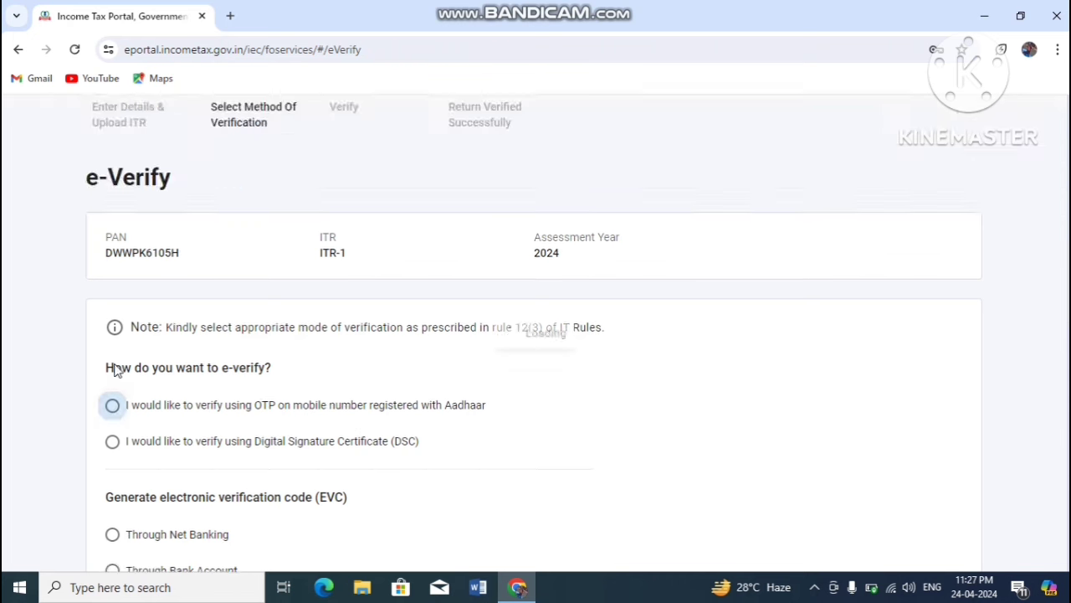
scroll(289, 349, down, 2)
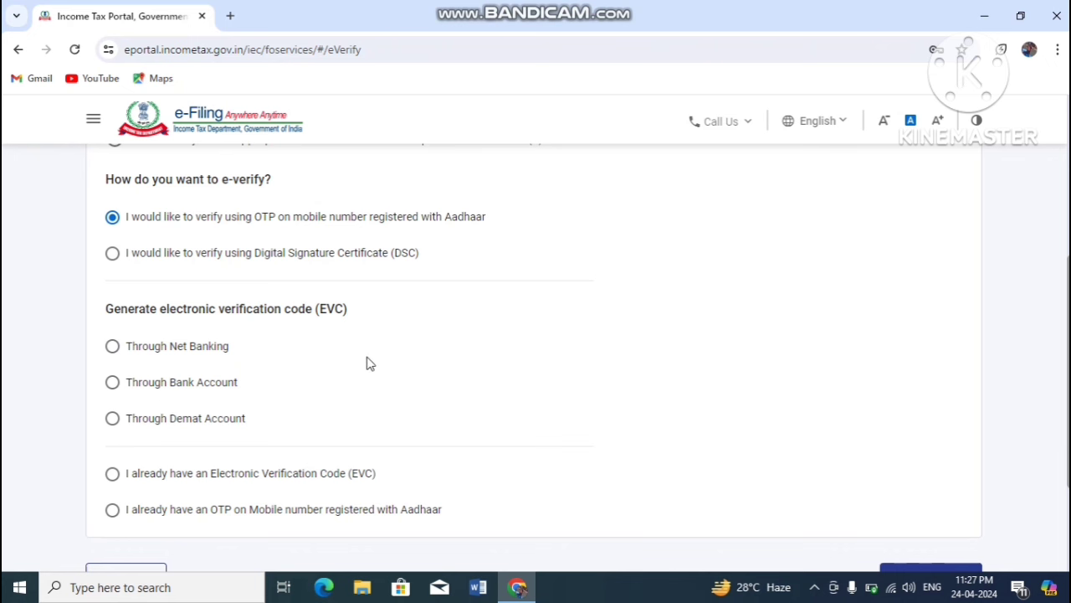
scroll(366, 363, down, 2)
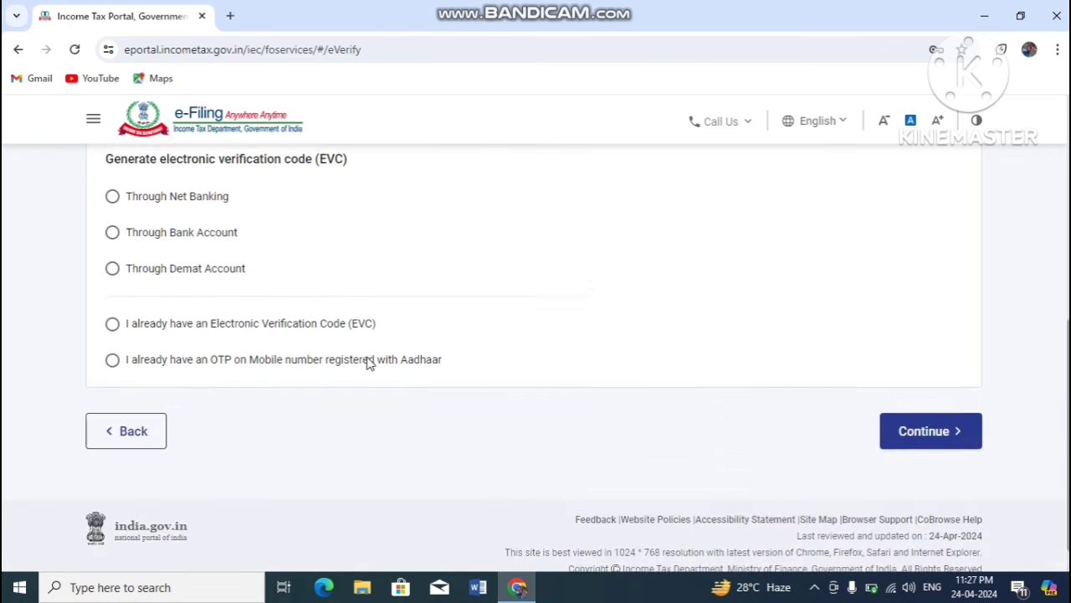
click(908, 425)
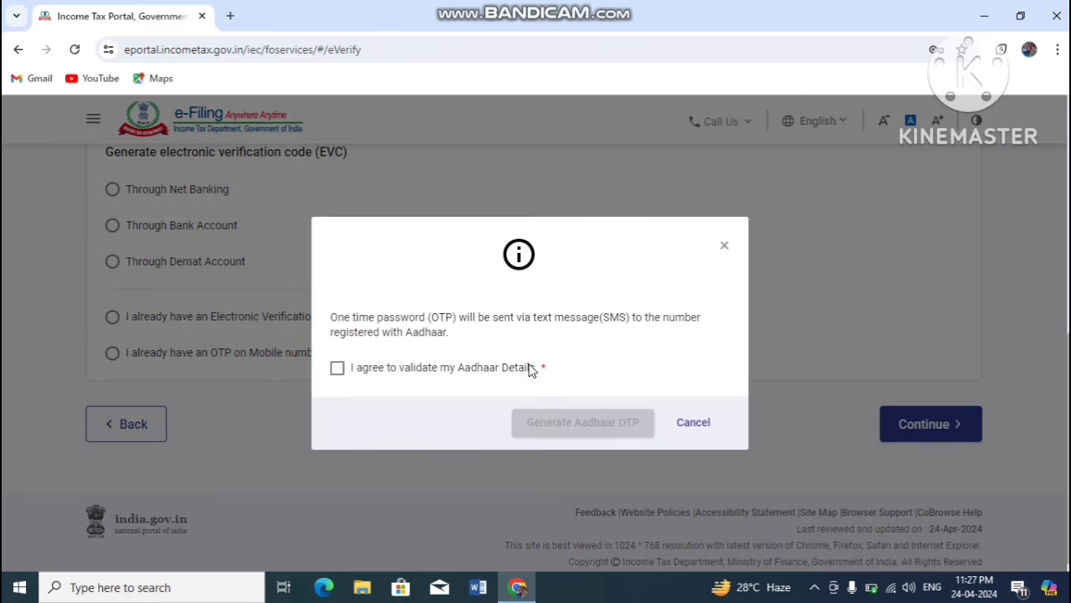
click(336, 369)
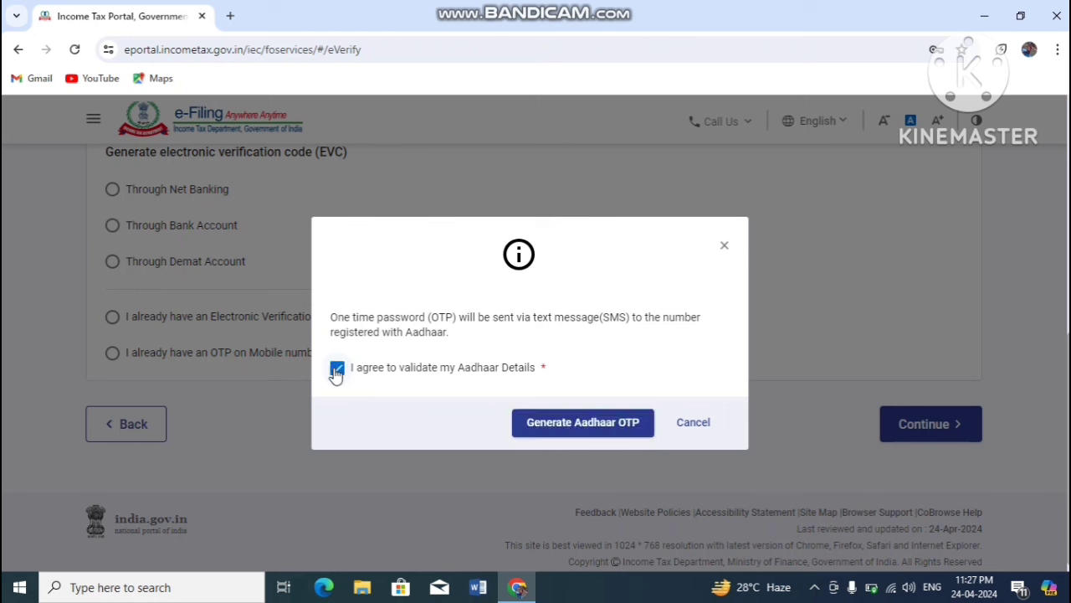
click(569, 435)
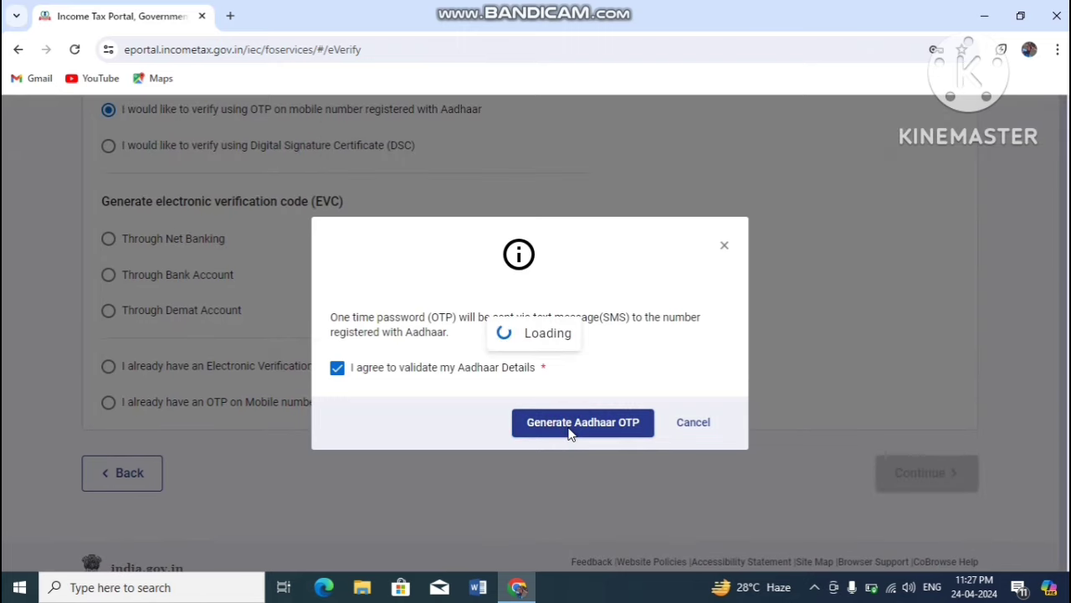